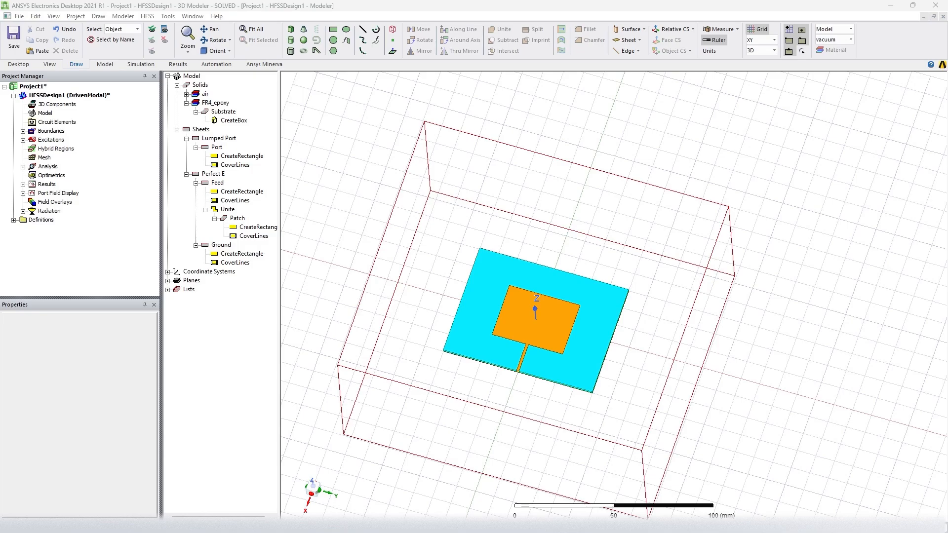
{"action": "left_click_drag", "start_coordinate": [691, 423], "coordinate": [772, 382], "text": "alt"}
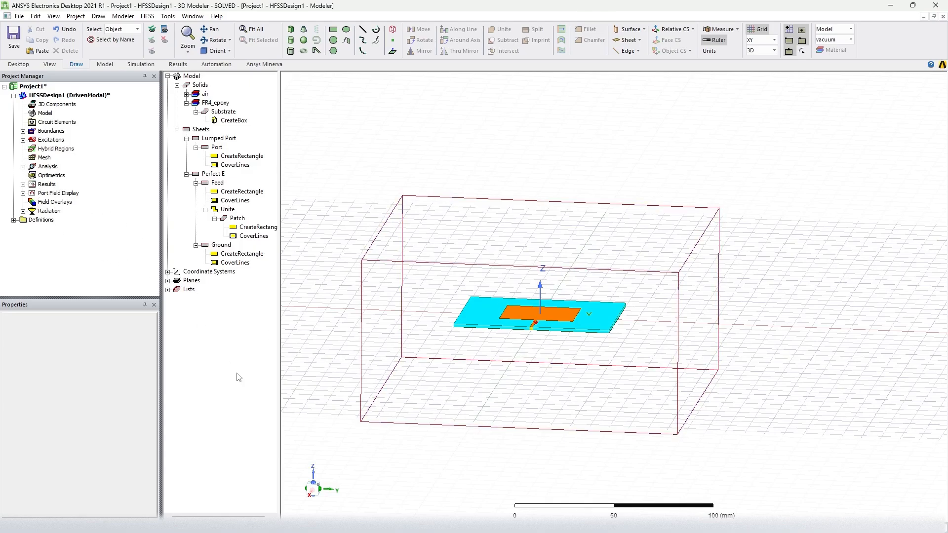
{"action": "left_click_drag", "start_coordinate": [461, 371], "coordinate": [457, 394], "text": "alt"}
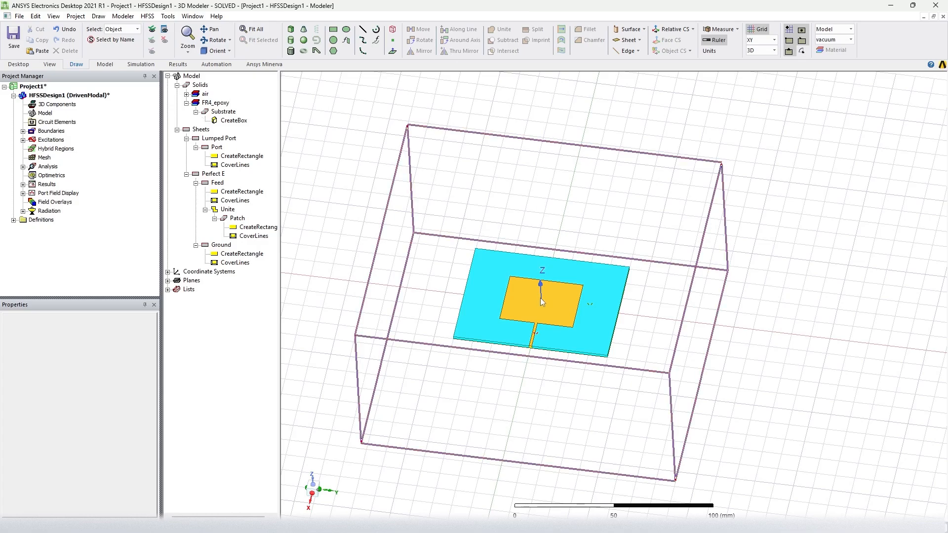
{"action": "left_click_drag", "start_coordinate": [584, 344], "coordinate": [571, 321], "text": "alt"}
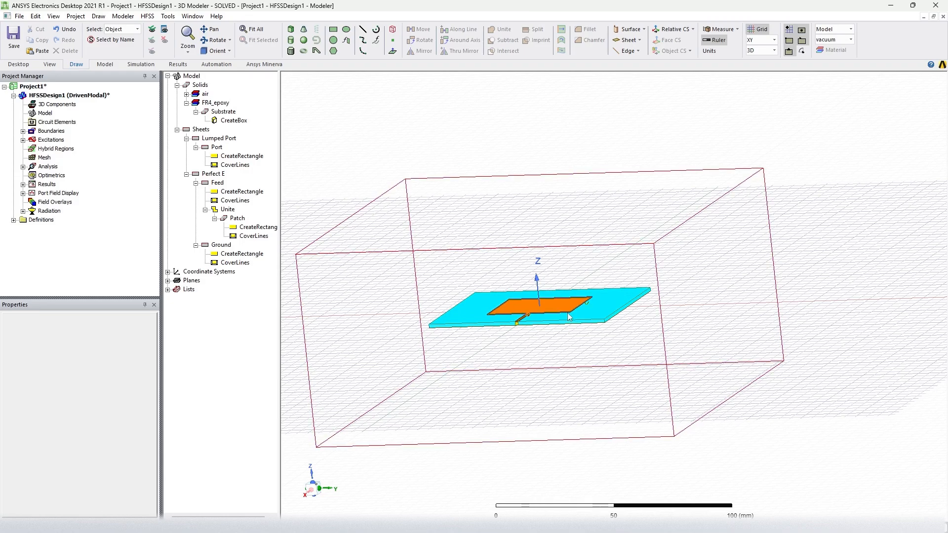
- Parametrize the substrate box's ZSize with a new project variable $sub_h, a length of 1.6 mm
{"action": "left_click", "coordinate": [571, 321]}
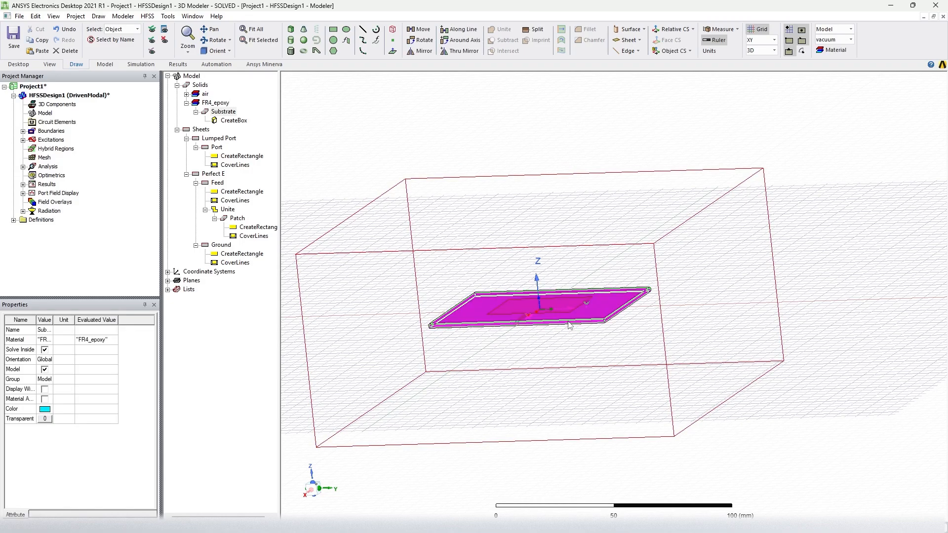
{"action": "left_click", "coordinate": [221, 113]}
{"action": "double_click", "coordinate": [230, 120]}
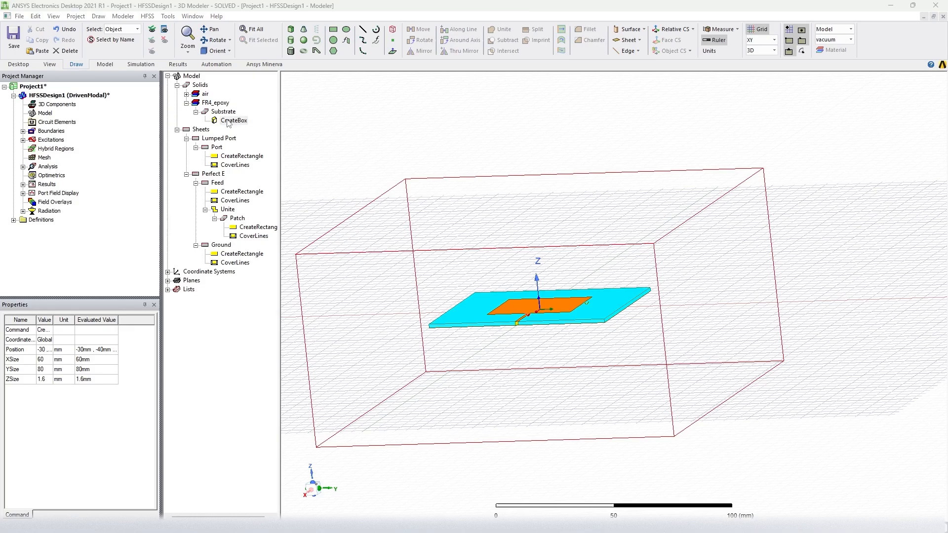
{"action": "left_click", "coordinate": [177, 225]}
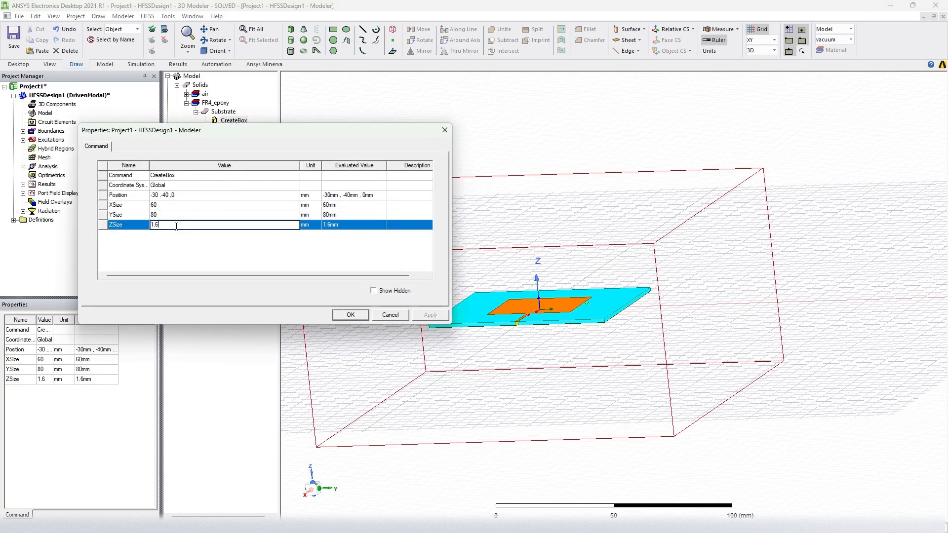
{"action": "double_click", "coordinate": [166, 224]}
{"action": "key", "text": "Return"}
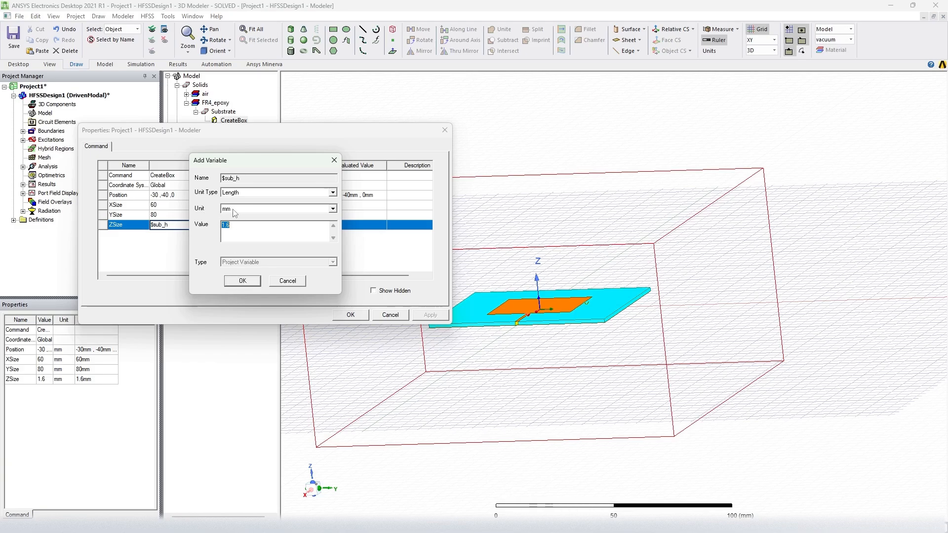
{"action": "left_click_drag", "start_coordinate": [249, 166], "coordinate": [181, 165]}
{"action": "left_click", "coordinate": [175, 279]}
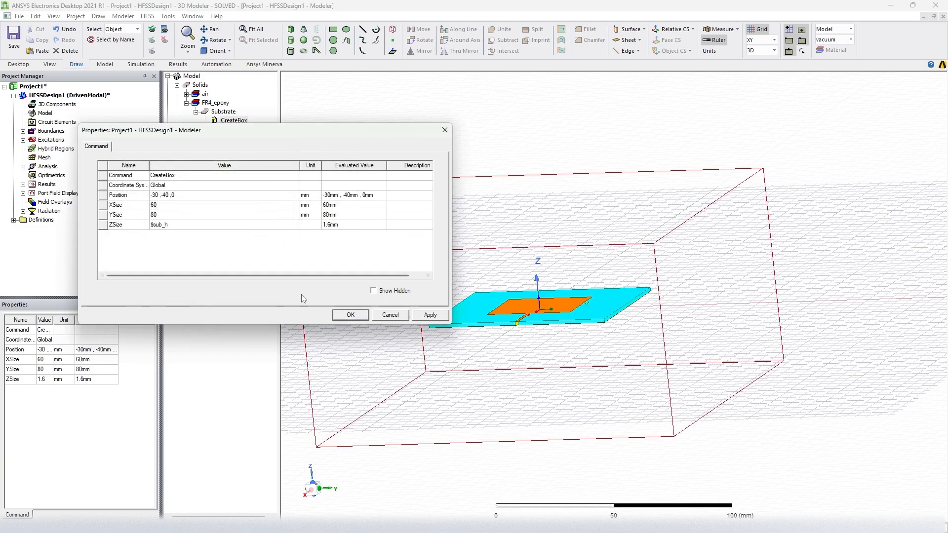
{"action": "left_click", "coordinate": [421, 315]}
{"action": "left_click", "coordinate": [354, 313]}
{"action": "left_click_drag", "start_coordinate": [430, 306], "coordinate": [447, 357], "text": "alt"}
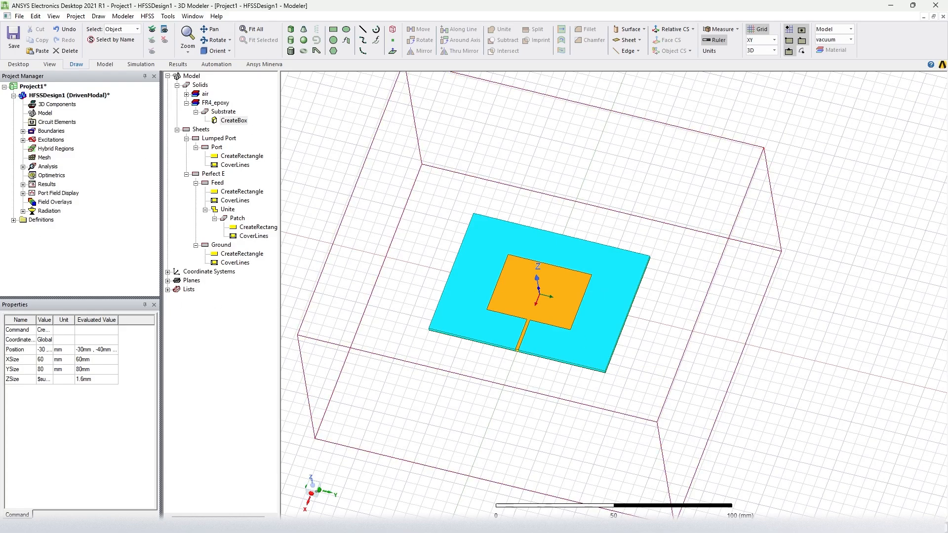
{"action": "left_click", "coordinate": [51, 176]}
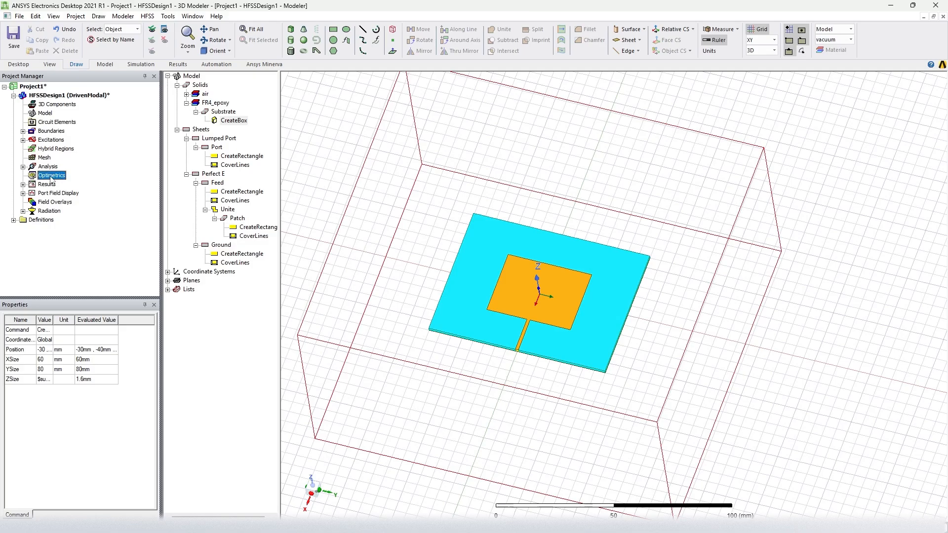
{"action": "right_click", "coordinate": [51, 179]}
{"action": "mouse_move", "coordinate": [72, 201]}
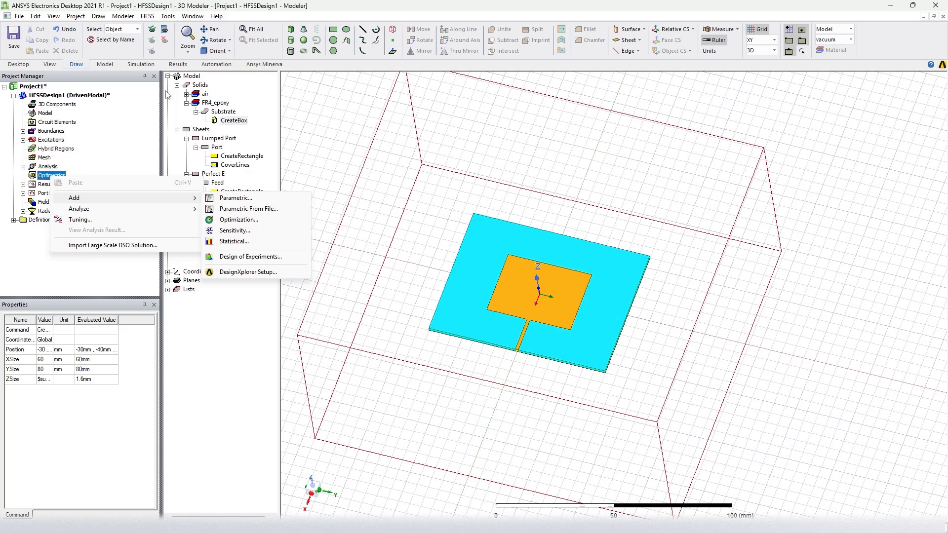
{"action": "left_click", "coordinate": [261, 5]}
- Create a new parametric Optimetrics setup
{"action": "left_click", "coordinate": [104, 64]}
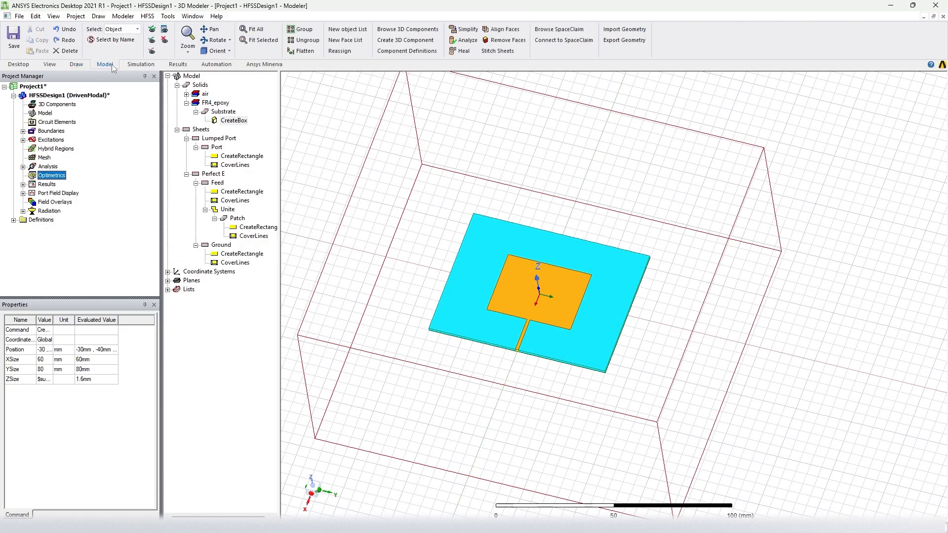
{"action": "left_click", "coordinate": [140, 64]}
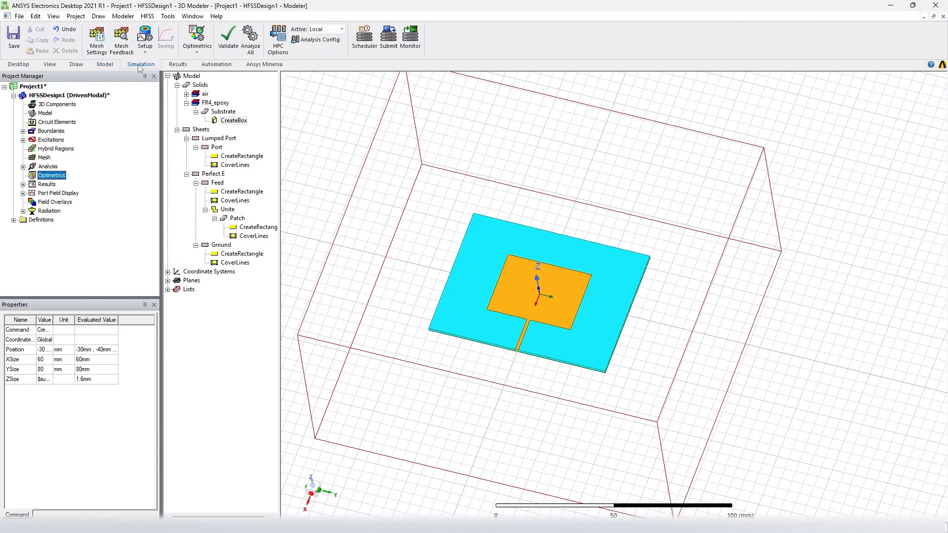
{"action": "left_click", "coordinate": [198, 52]}
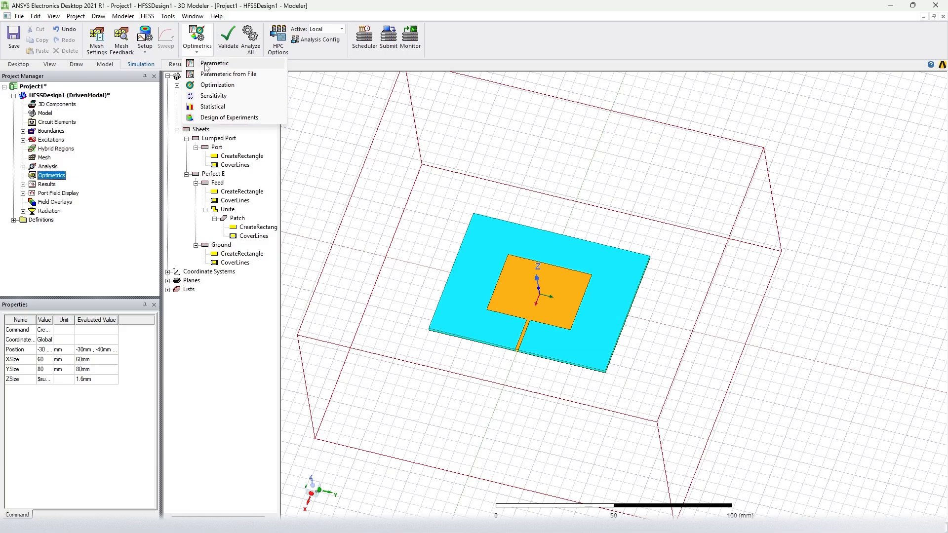
{"action": "left_click", "coordinate": [210, 63]}
{"action": "left_click_drag", "start_coordinate": [385, 151], "coordinate": [157, 116]}
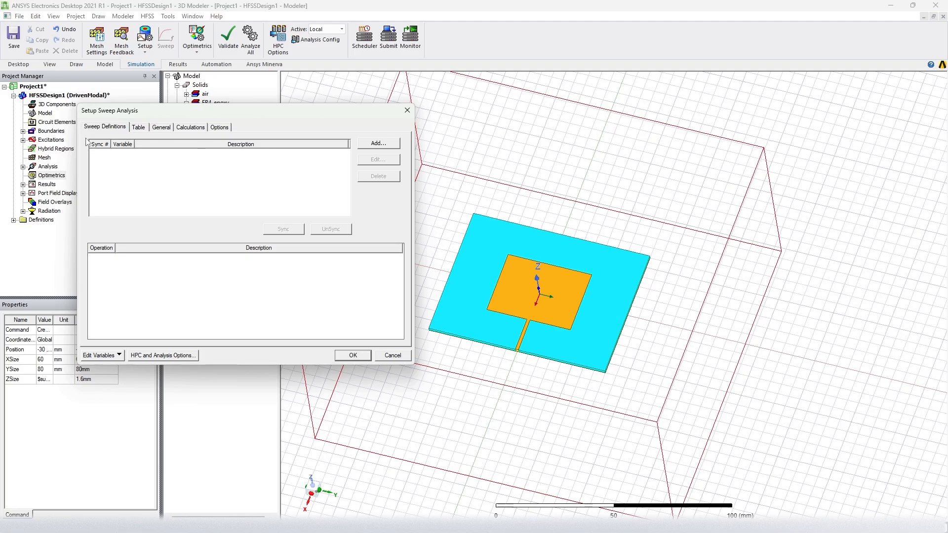
- Add a linear step sweep of $sub_h from 0.5 mm to 3.2 mm with a 0.01 mm step
{"action": "left_click", "coordinate": [380, 144]}
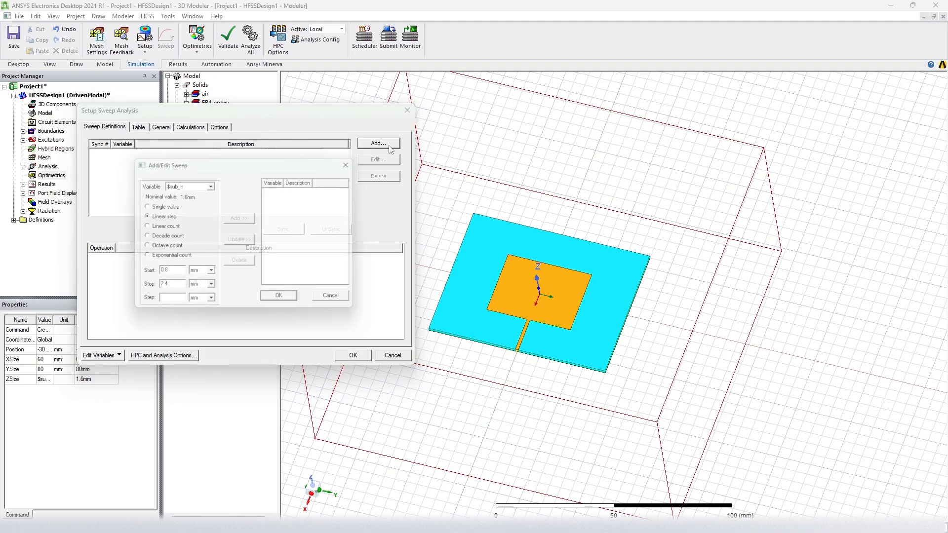
{"action": "left_click", "coordinate": [210, 184]}
{"action": "left_click", "coordinate": [188, 192]}
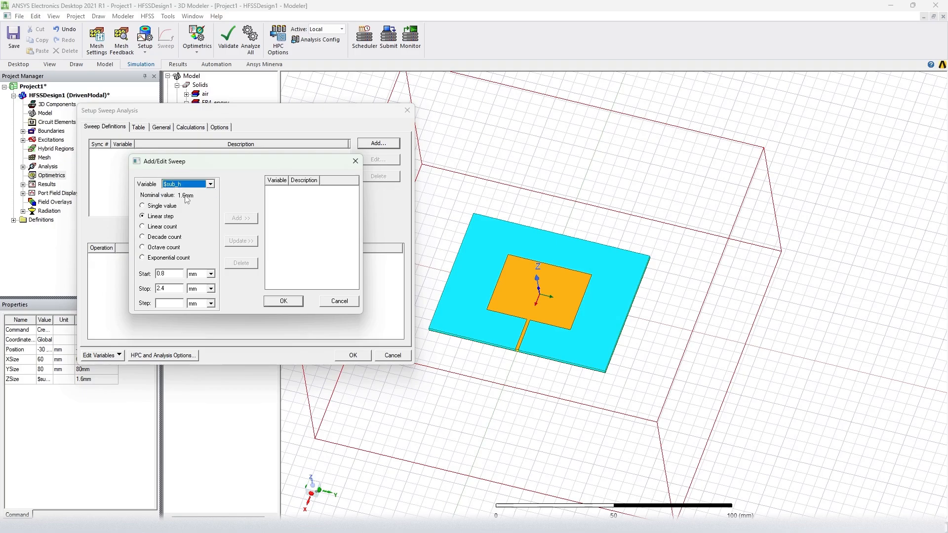
{"action": "double_click", "coordinate": [160, 273]}
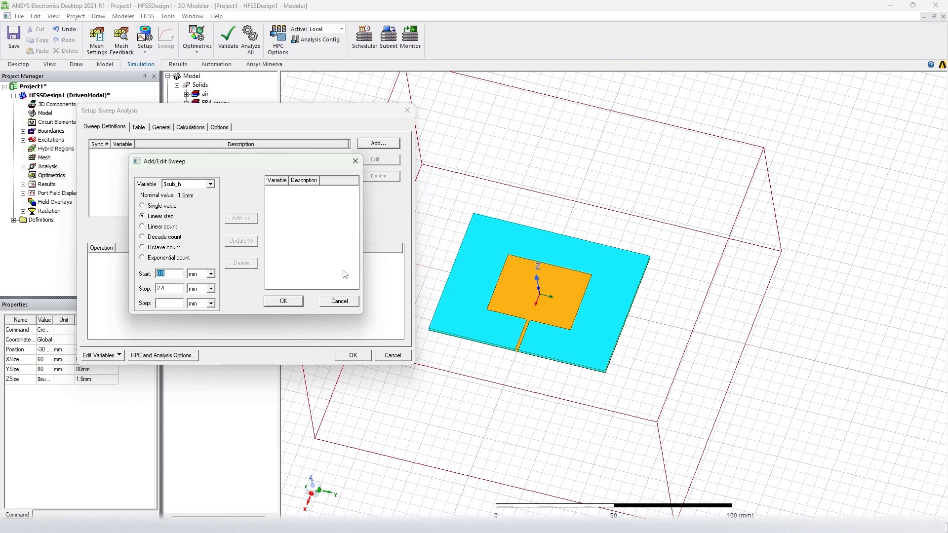
{"action": "type", "text": "0."}
{"action": "type", "text": "3"}
{"action": "type", "text": ".2"}
{"action": "type", "text": "0.0"}
{"action": "type", "text": "1"}
{"action": "left_click", "coordinate": [248, 218]}
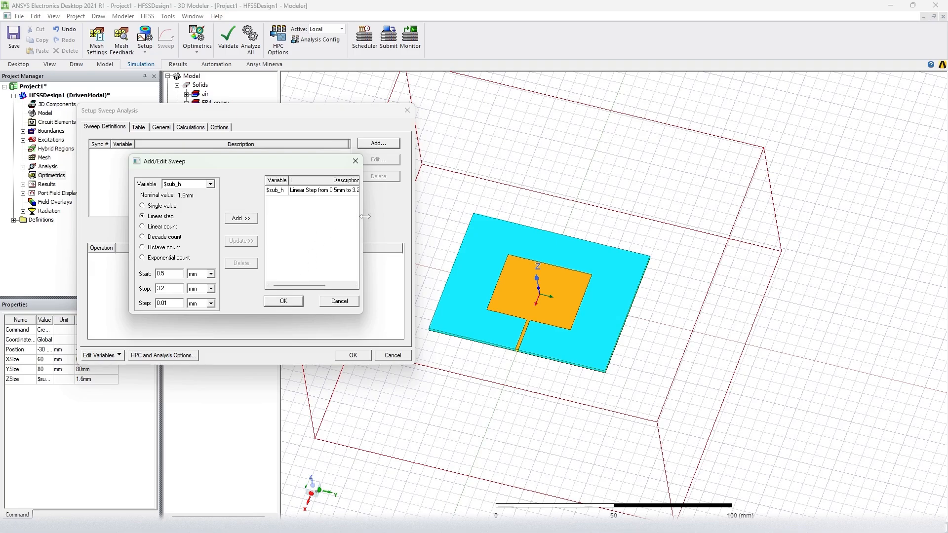
{"action": "left_click_drag", "start_coordinate": [365, 216], "coordinate": [440, 215]}
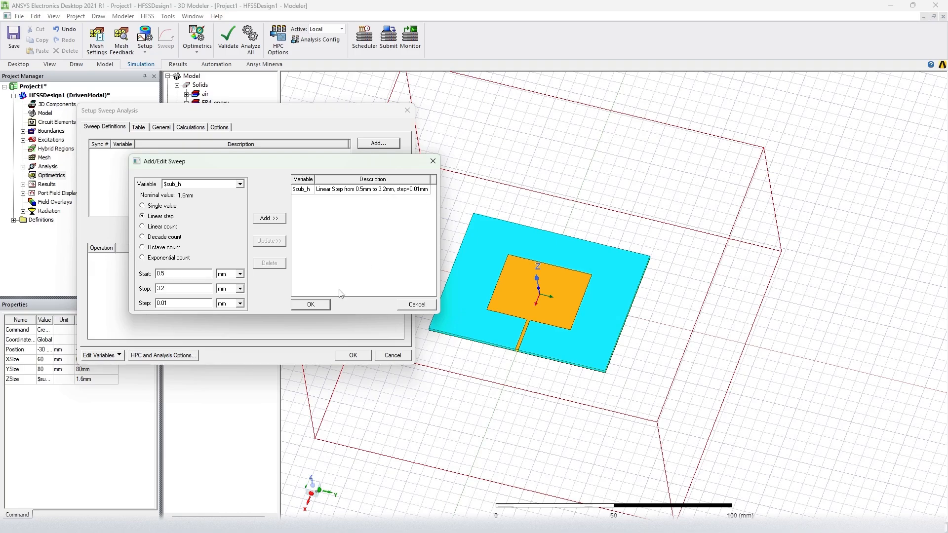
{"action": "left_click", "coordinate": [311, 304]}
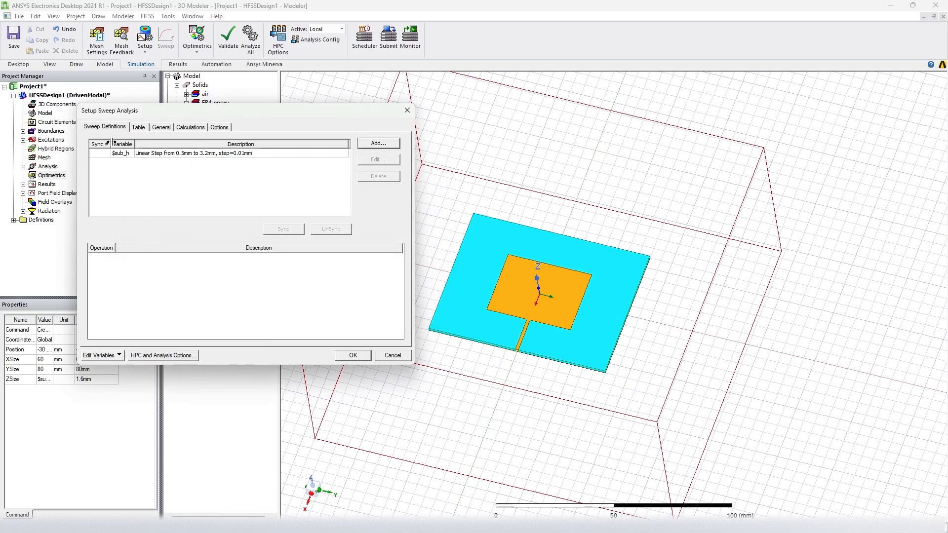
- Check the sweep's table of variations and change the $sub_h sweep step to 0.1 mm
{"action": "left_click", "coordinate": [141, 129]}
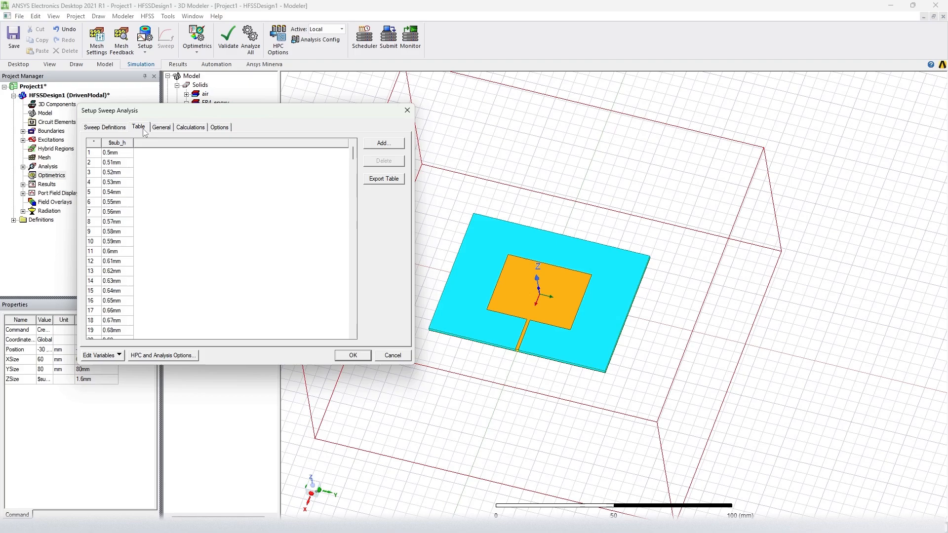
{"action": "scroll", "coordinate": [146, 192], "scroll_direction": "down", "scroll_amount": 17}
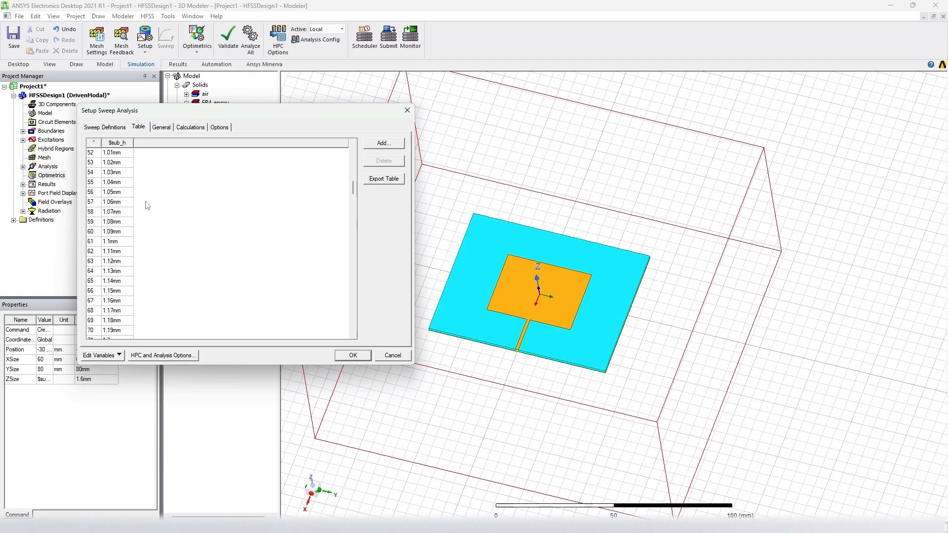
{"action": "scroll", "coordinate": [147, 205], "scroll_direction": "down", "scroll_amount": 20}
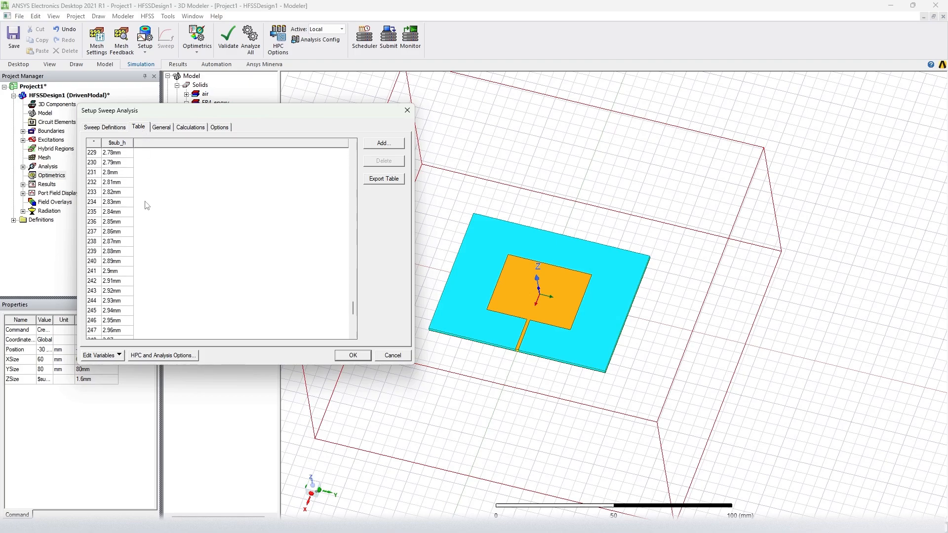
{"action": "scroll", "coordinate": [147, 205], "scroll_direction": "down", "scroll_amount": 8}
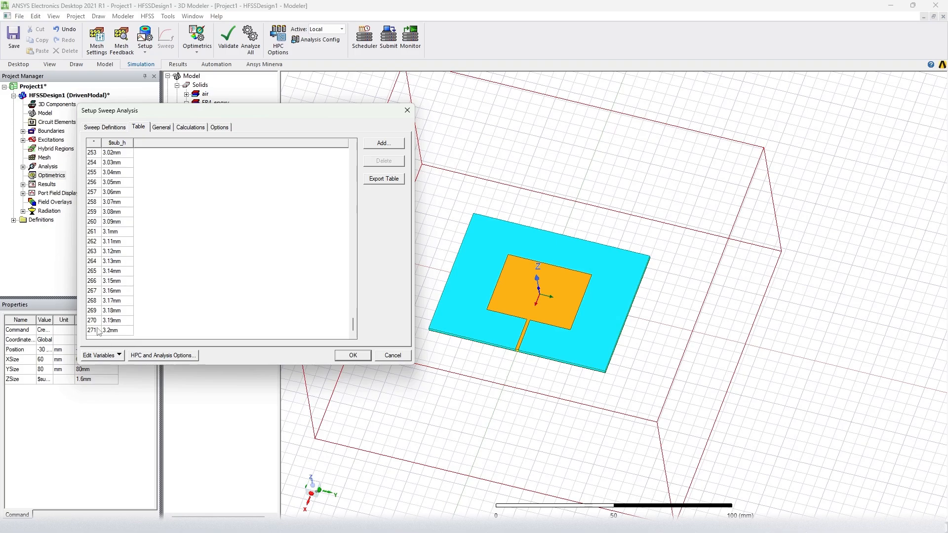
{"action": "left_click", "coordinate": [105, 127]}
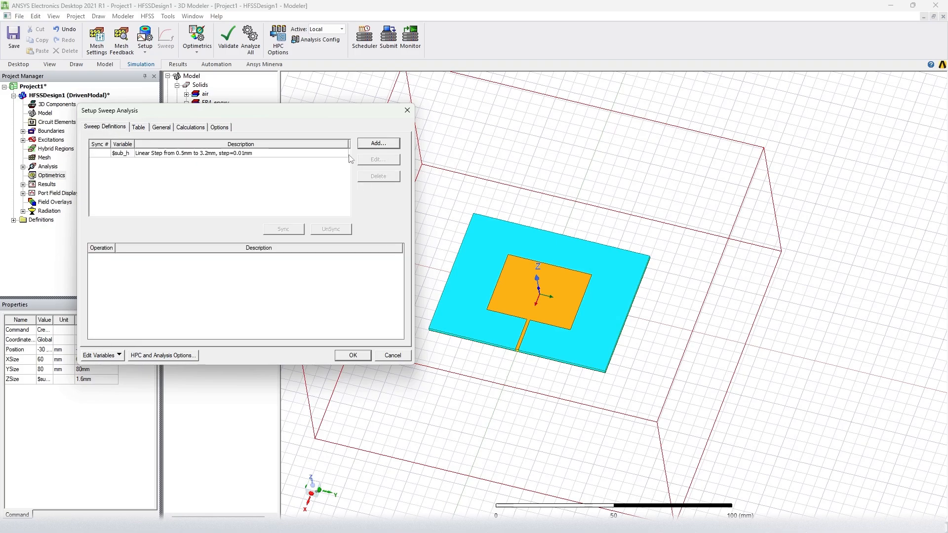
{"action": "left_click", "coordinate": [304, 153]}
{"action": "left_click", "coordinate": [380, 160]}
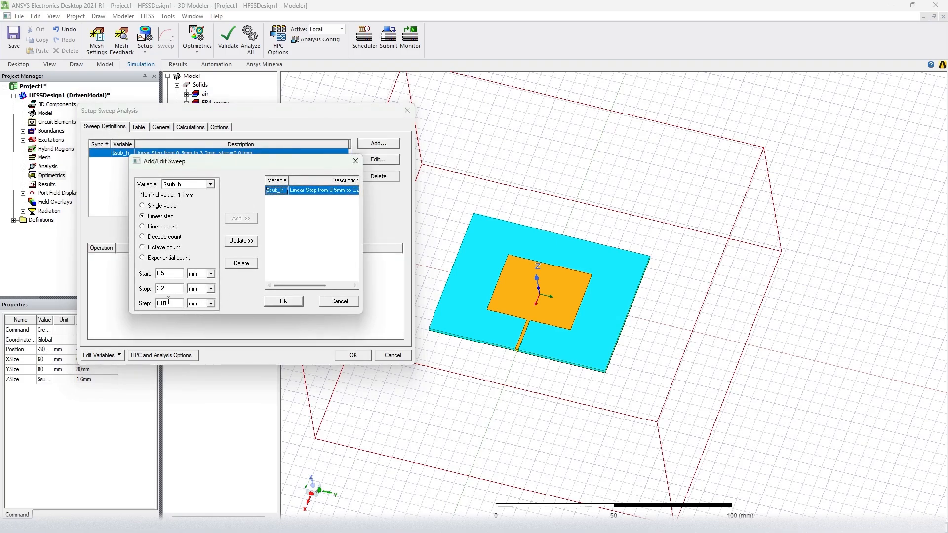
{"action": "left_click", "coordinate": [165, 303]}
{"action": "key", "text": "BackSpace"}
{"action": "left_click", "coordinate": [250, 241]}
{"action": "left_click", "coordinate": [286, 303]}
- Review the updated $sub_h values in the sweep table and accept the sweep analysis setup
{"action": "left_click", "coordinate": [139, 128]}
{"action": "scroll", "coordinate": [150, 231], "scroll_direction": "down", "scroll_amount": 3}
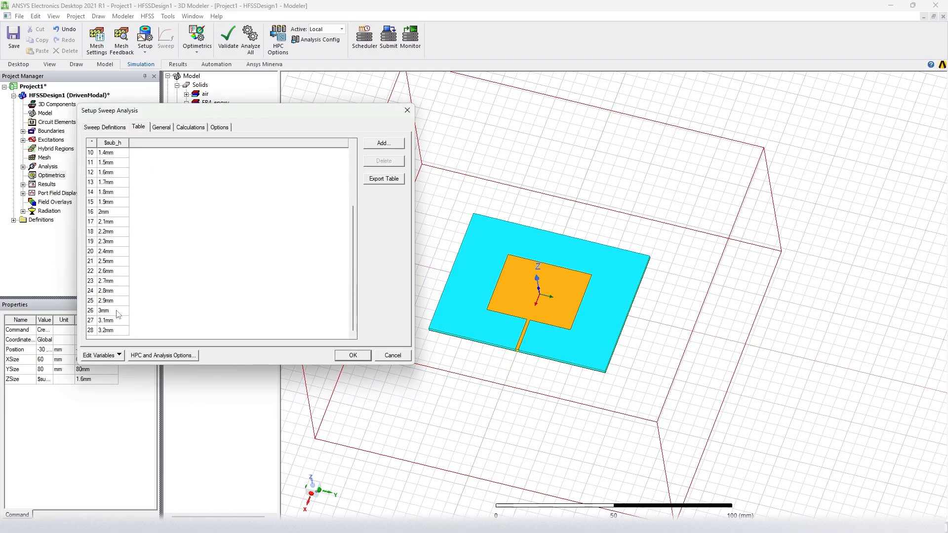
{"action": "scroll", "coordinate": [142, 328], "scroll_direction": "up", "scroll_amount": 3}
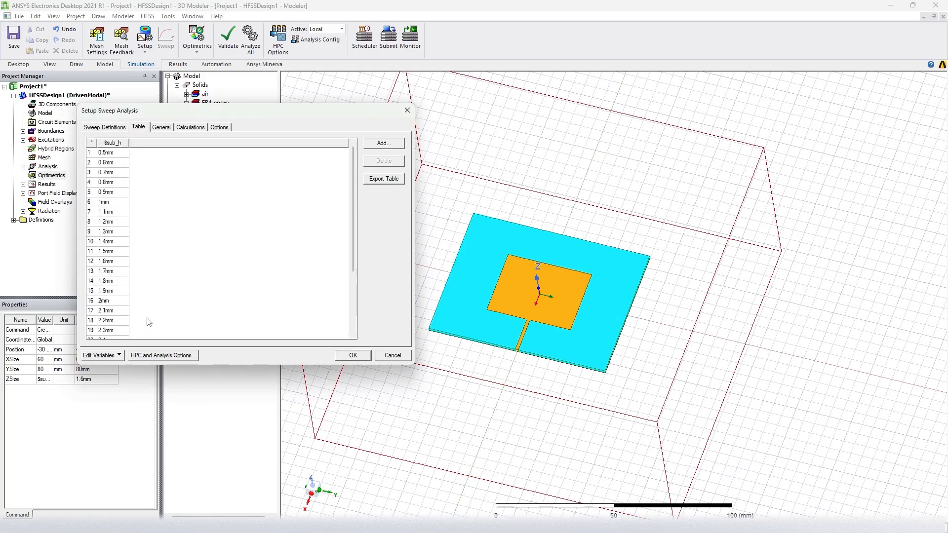
{"action": "left_click", "coordinate": [101, 128]}
{"action": "left_click", "coordinate": [138, 128]}
{"action": "left_click", "coordinate": [99, 129]}
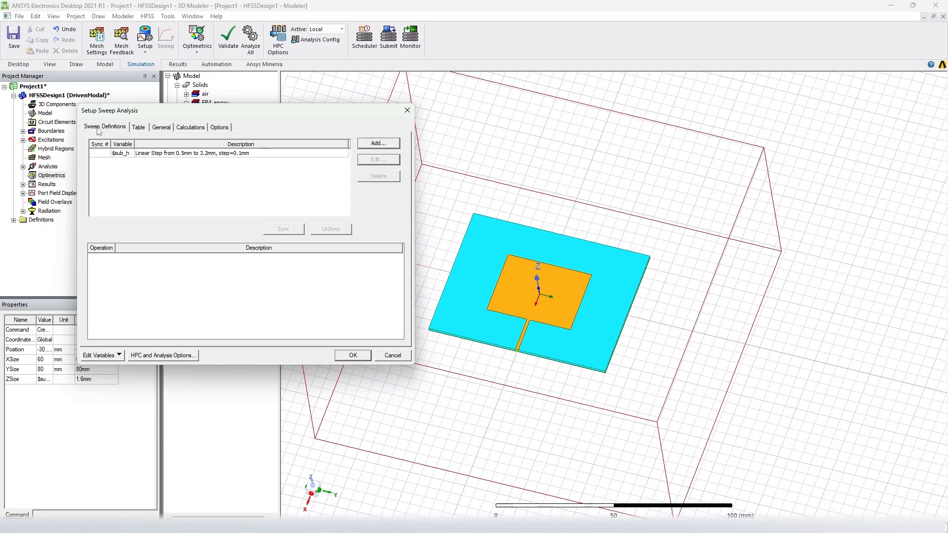
{"action": "left_click", "coordinate": [352, 355]}
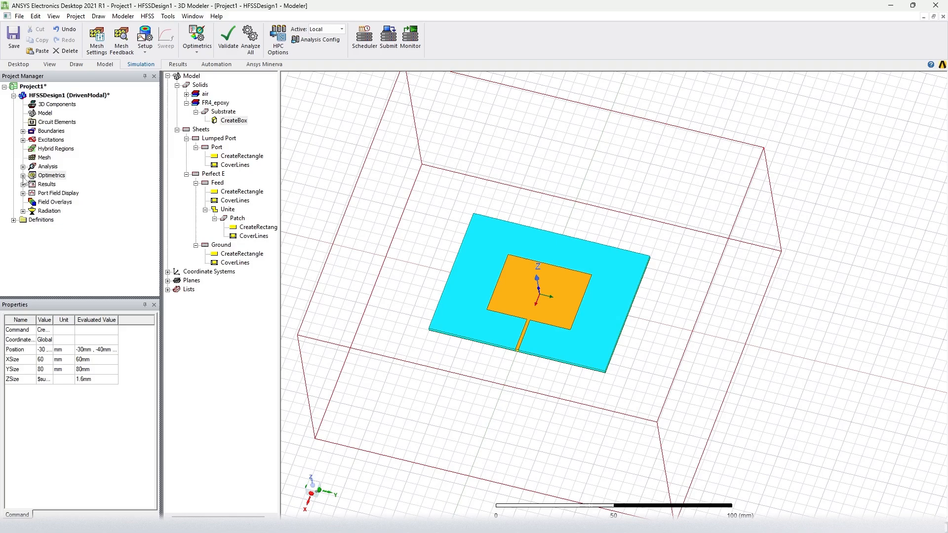
- Disable the parametric setup under Optimetrics and enable it again
{"action": "left_click", "coordinate": [23, 176]}
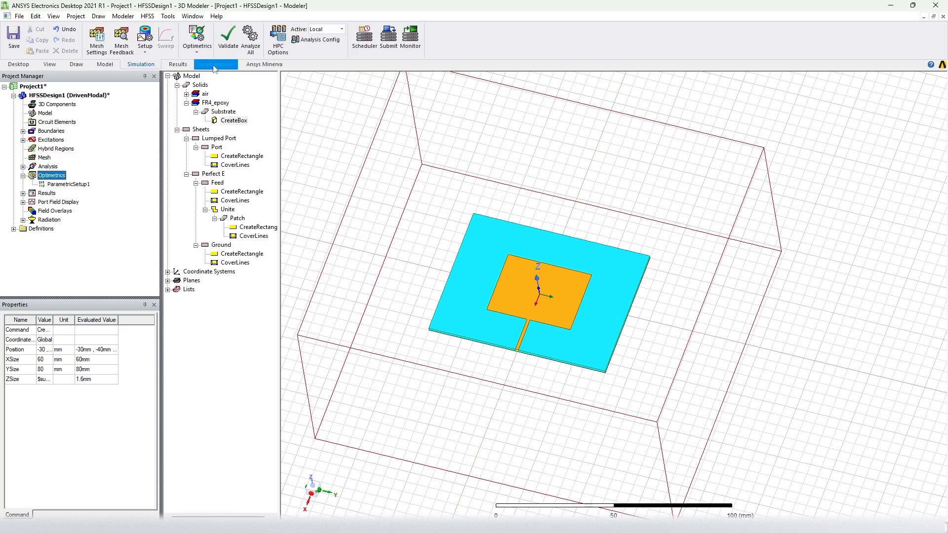
{"action": "left_click", "coordinate": [69, 185]}
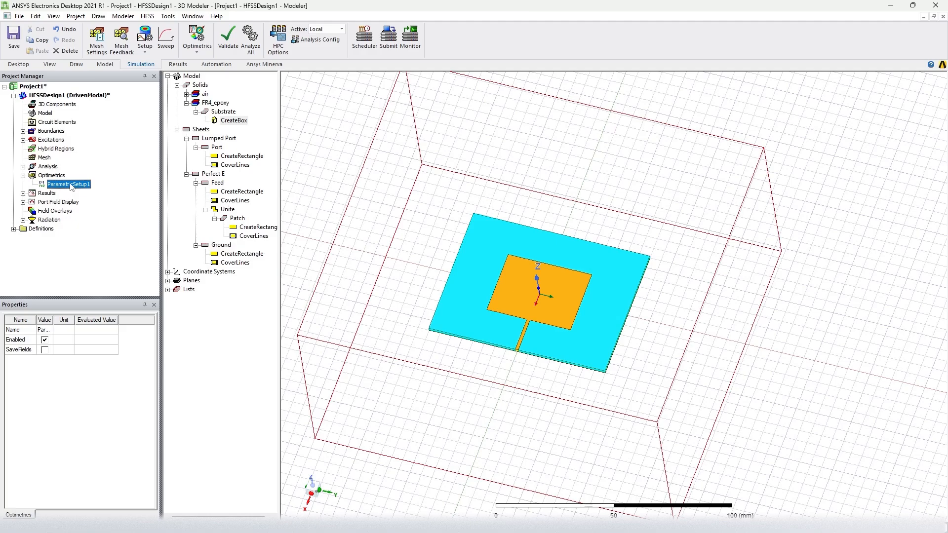
{"action": "right_click", "coordinate": [72, 187]}
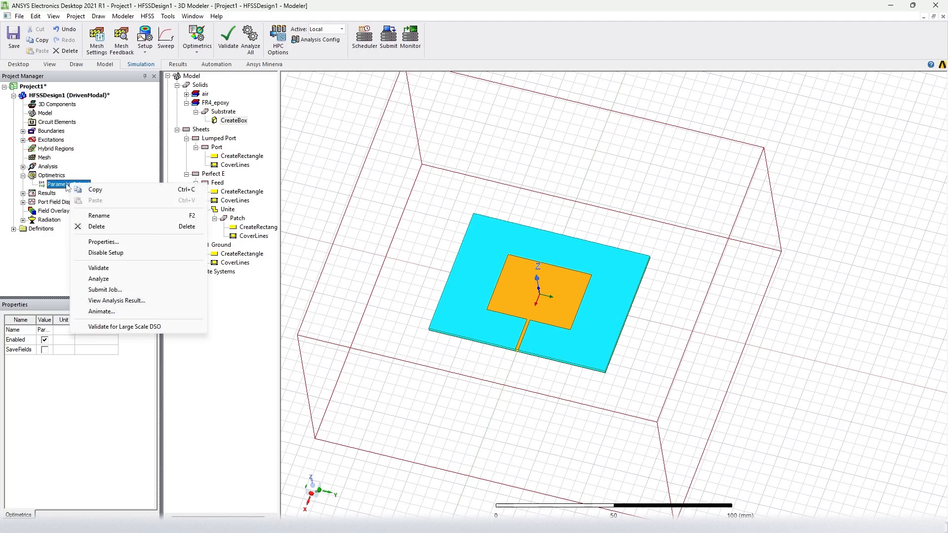
{"action": "left_click", "coordinate": [106, 252]}
{"action": "right_click", "coordinate": [69, 187]}
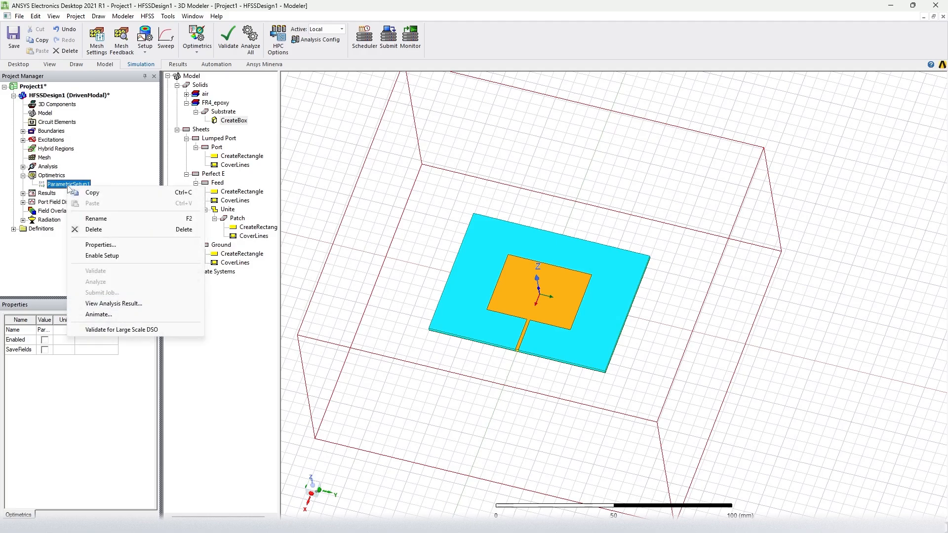
{"action": "left_click", "coordinate": [110, 257]}
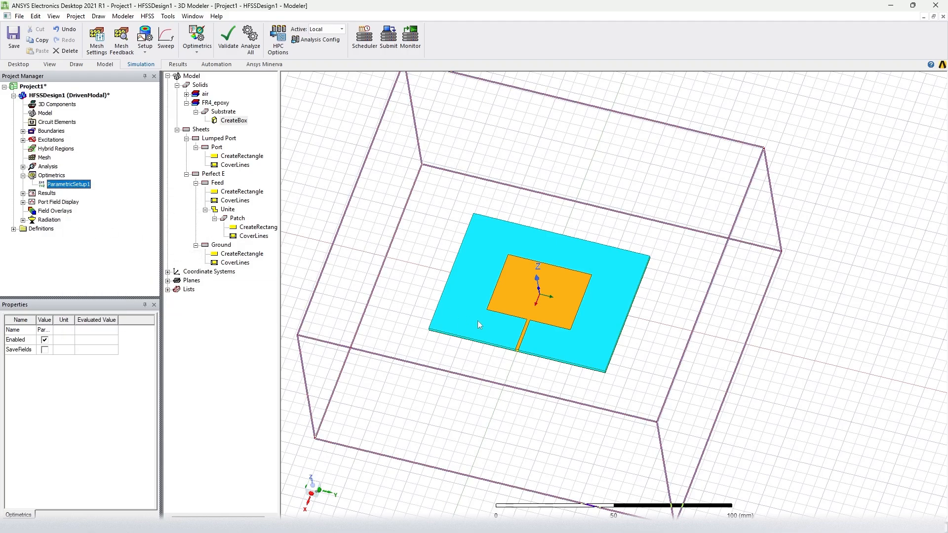
- Collapse the Feed, Ground, Port, Lumped Port, Perfect E and FR4_epoxy branches of the model tree
{"action": "left_click", "coordinate": [205, 210]}
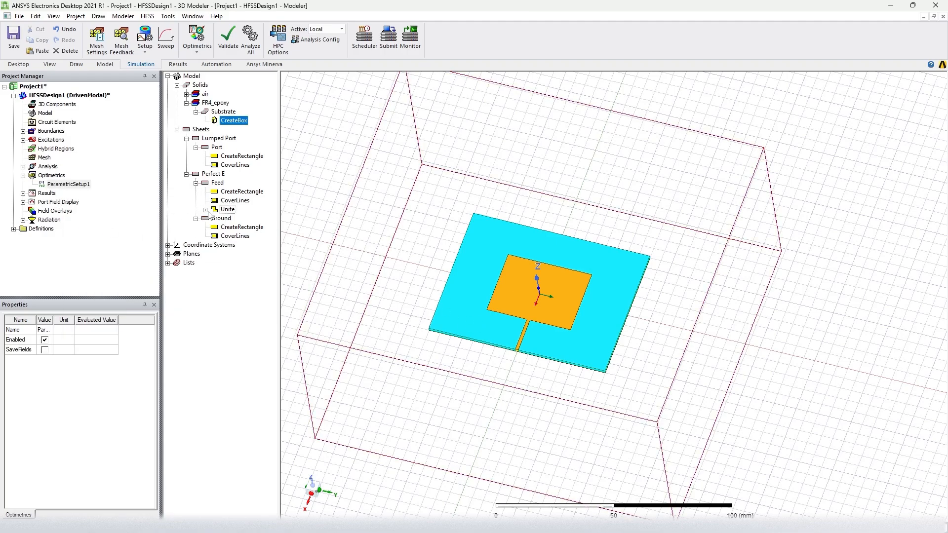
{"action": "left_click", "coordinate": [196, 183]}
{"action": "left_click", "coordinate": [196, 192]}
{"action": "left_click", "coordinate": [196, 148]}
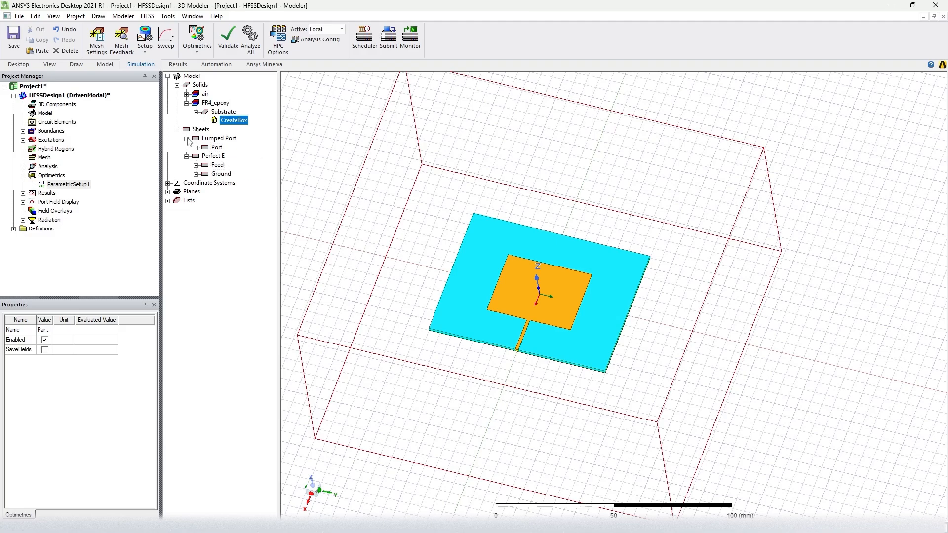
{"action": "left_click", "coordinate": [186, 138]}
{"action": "left_click", "coordinate": [186, 147]}
{"action": "left_click", "coordinate": [186, 103]}
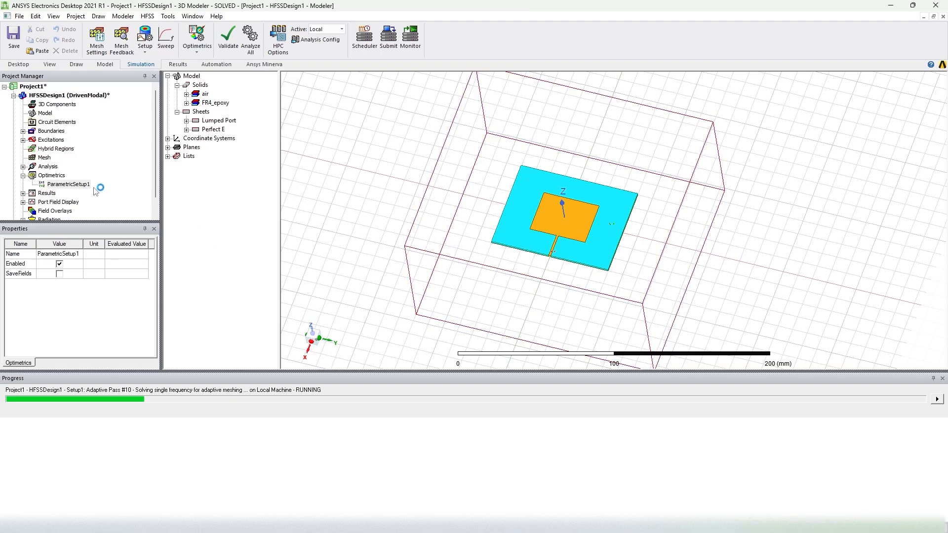
- Delete Gain Plot 3, Gain Plot 4 and S Parameter Table 1 from the design's results
{"action": "double_click", "coordinate": [49, 194]}
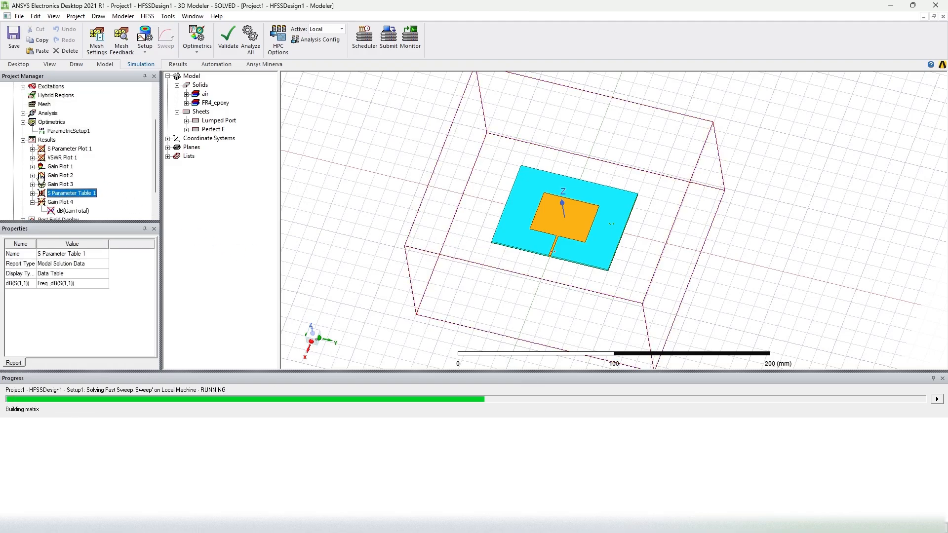
{"action": "left_click", "coordinate": [83, 155]}
{"action": "double_click", "coordinate": [85, 150]}
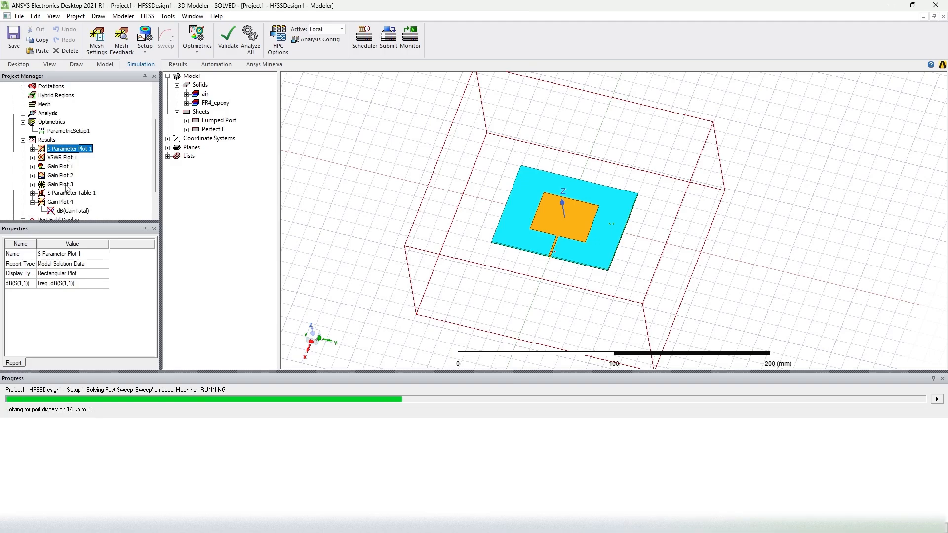
{"action": "left_click", "coordinate": [67, 185]}
{"action": "key", "text": "Delete"}
{"action": "left_click", "coordinate": [64, 185]}
{"action": "key", "text": "Delete"}
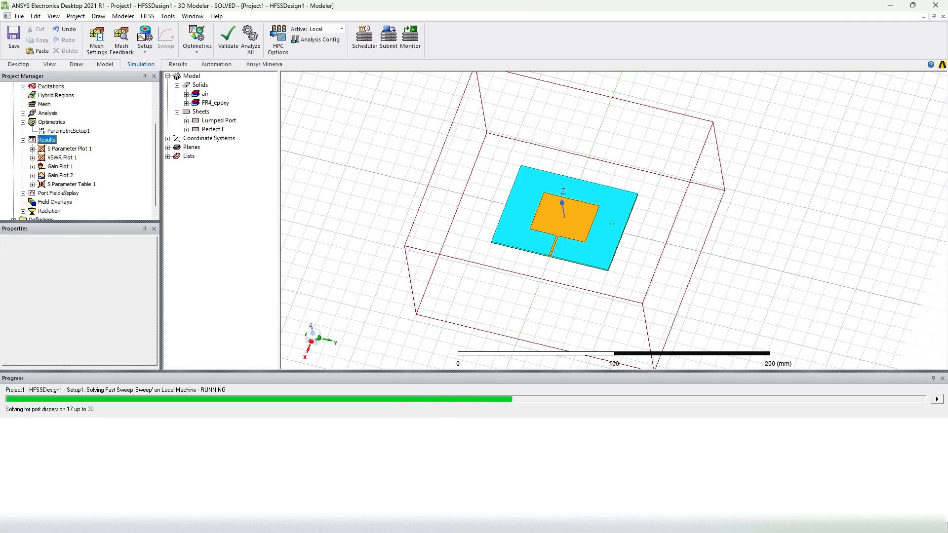
{"action": "left_click", "coordinate": [61, 186]}
{"action": "key", "text": "Delete"}
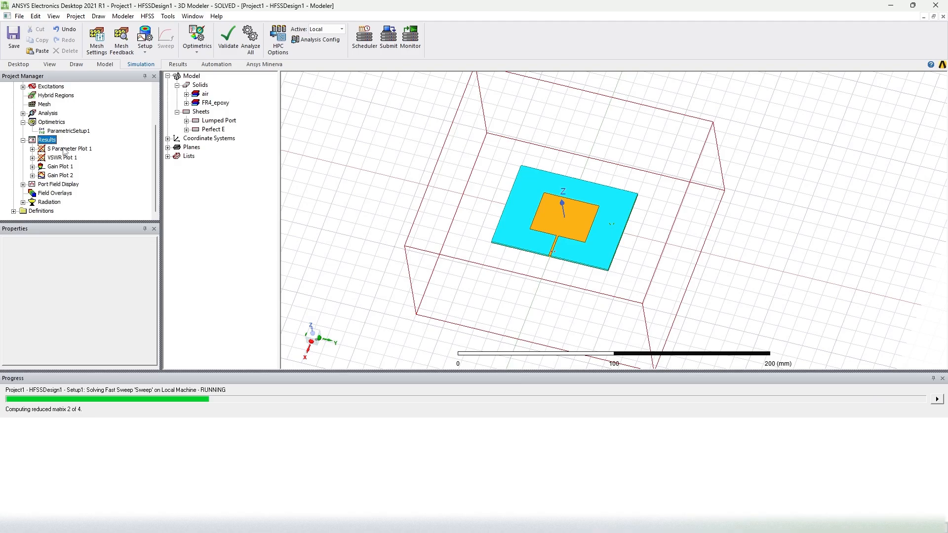
- Examine S Parameter Plot 1, VSWR Plot 1, Gain Plot 1 and Gain Plot 2 one after another
{"action": "left_click", "coordinate": [62, 158]}
{"action": "left_click", "coordinate": [60, 175]}
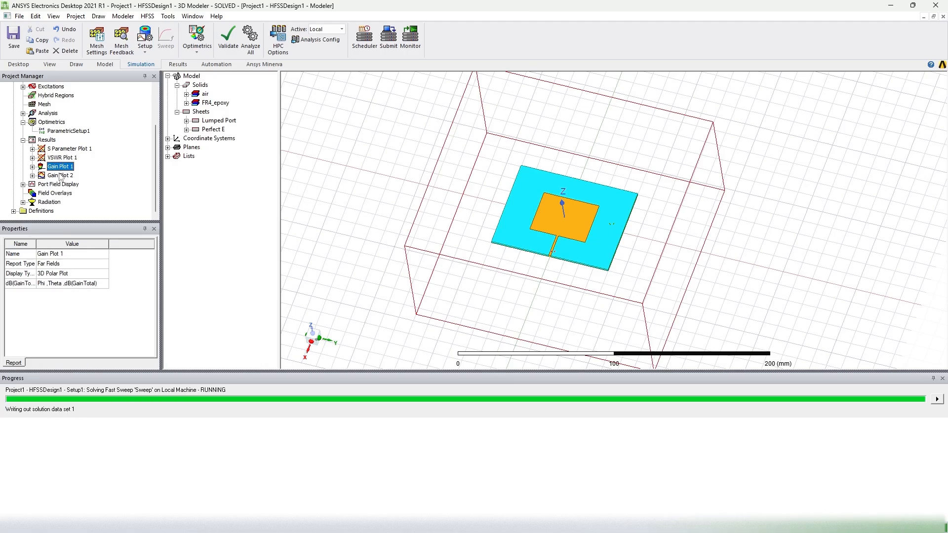
{"action": "left_click", "coordinate": [66, 149]}
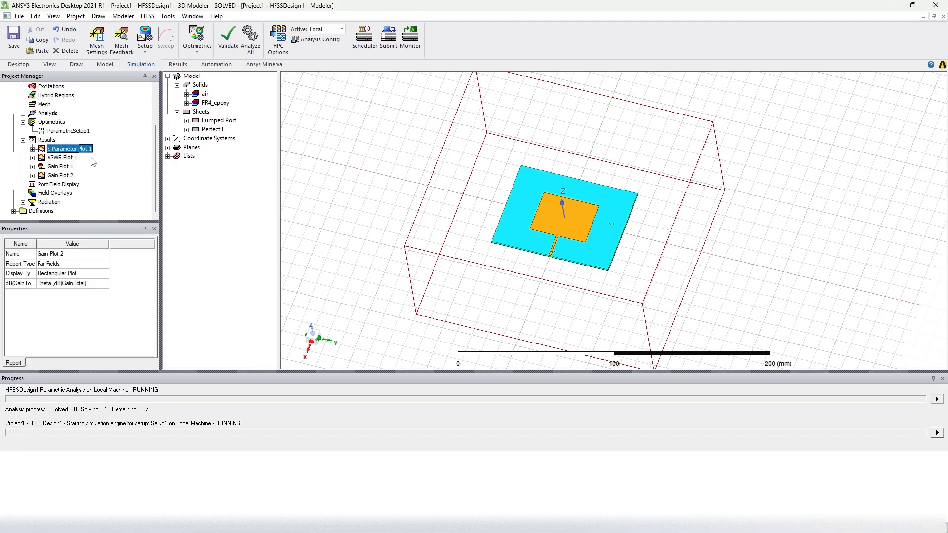
{"action": "double_click", "coordinate": [69, 148]}
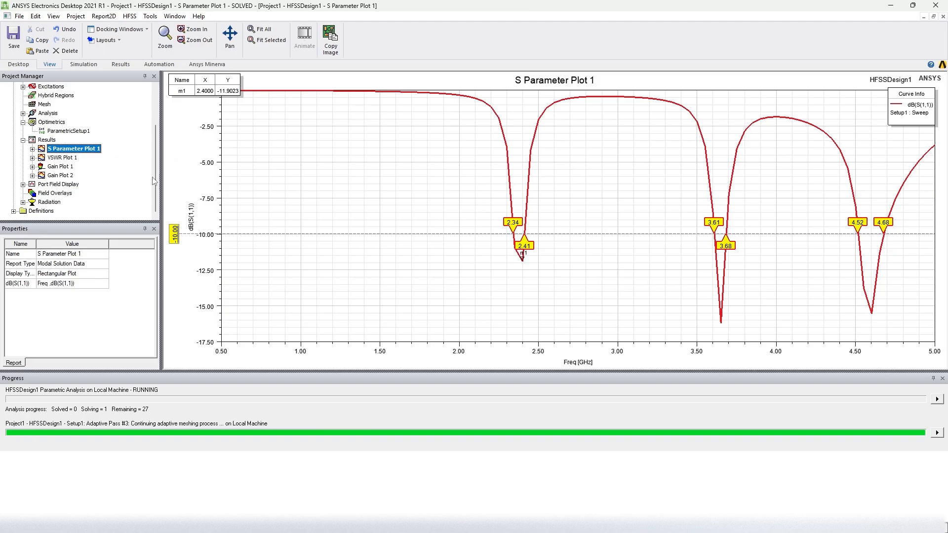
{"action": "double_click", "coordinate": [74, 159]}
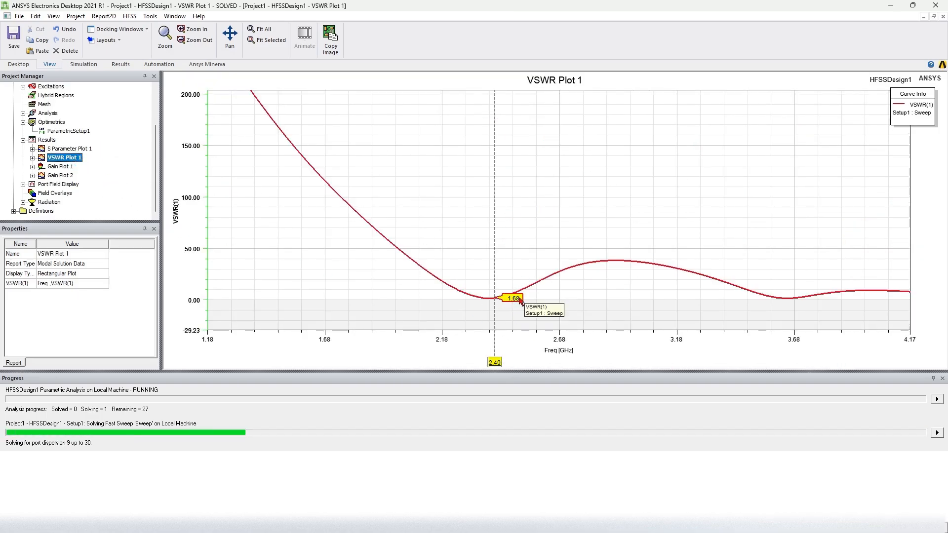
{"action": "double_click", "coordinate": [60, 167]}
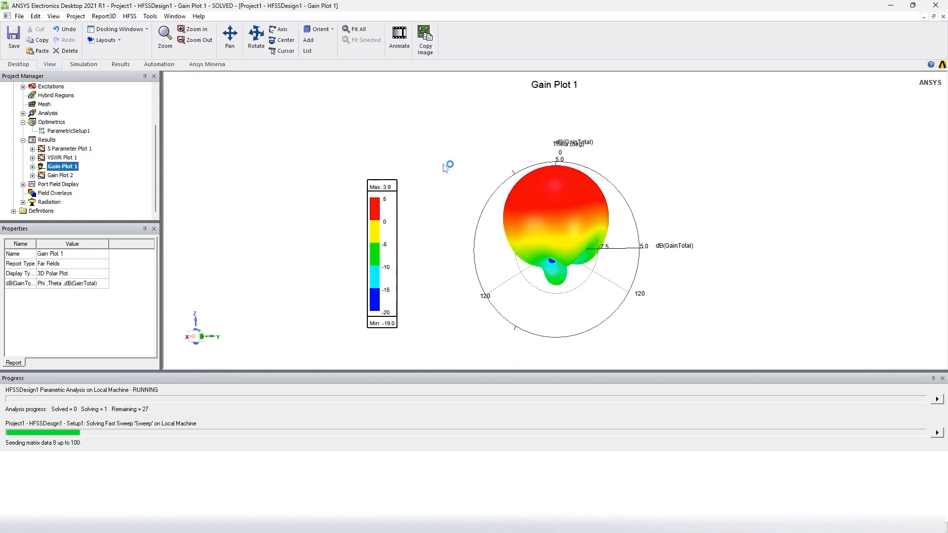
{"action": "double_click", "coordinate": [54, 175]}
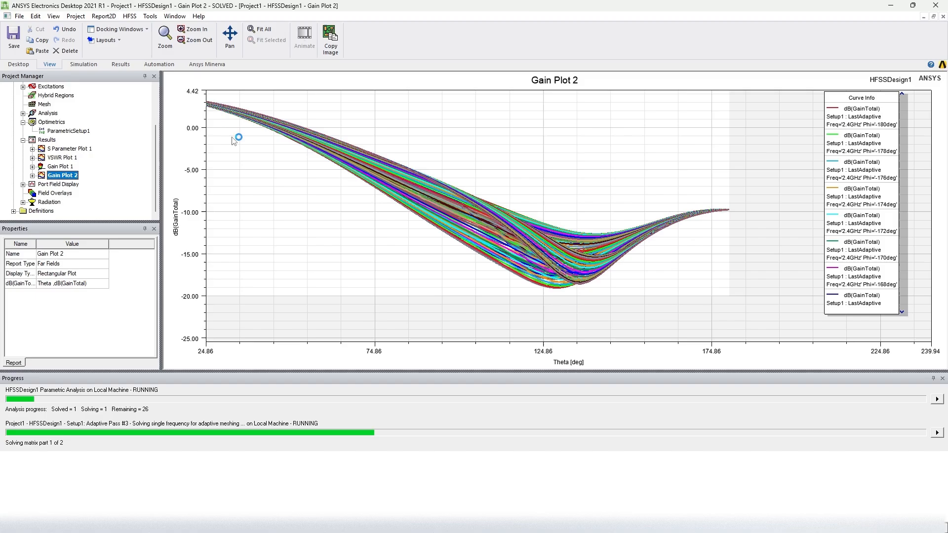
{"action": "mouse_move", "coordinate": [211, 106]}
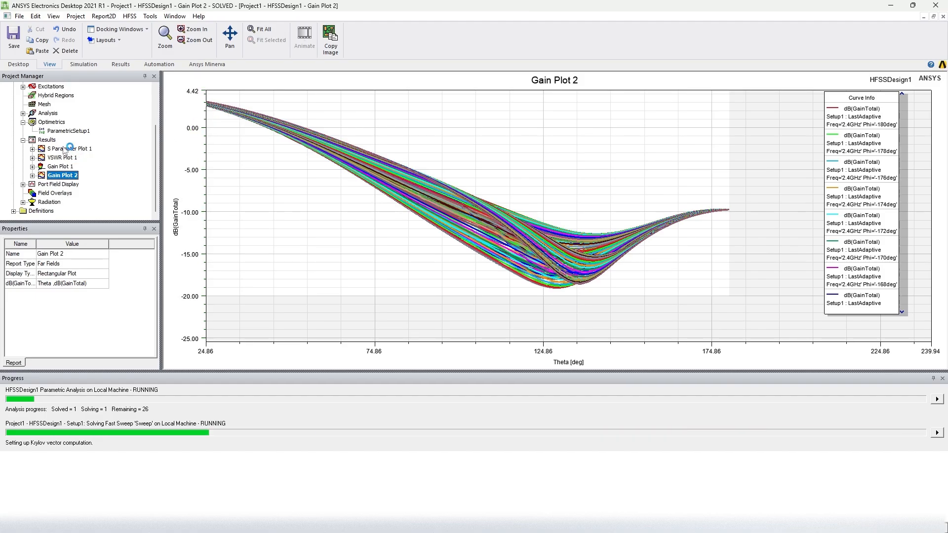
- Return to the 3D model view of HFSSDesign1
{"action": "scroll", "coordinate": [61, 176], "scroll_direction": "up", "scroll_amount": 2}
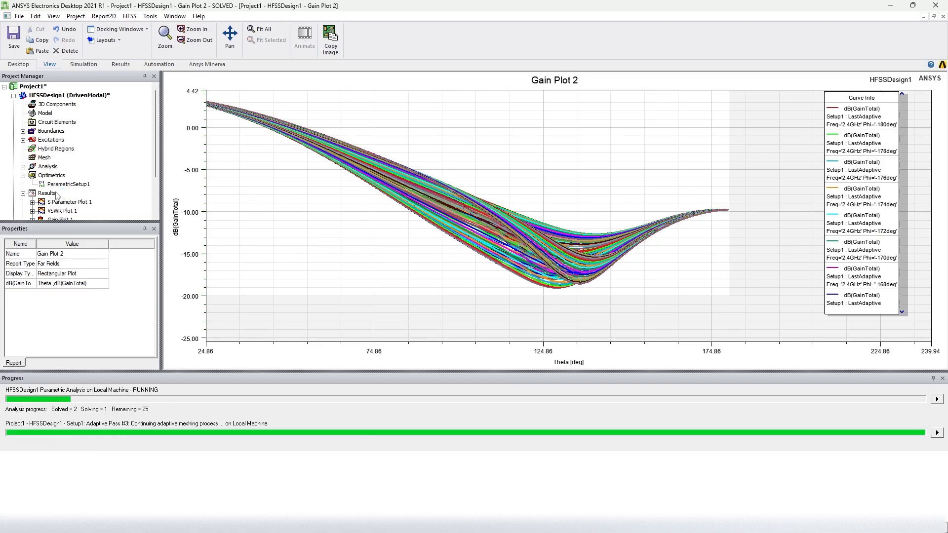
{"action": "double_click", "coordinate": [68, 95]}
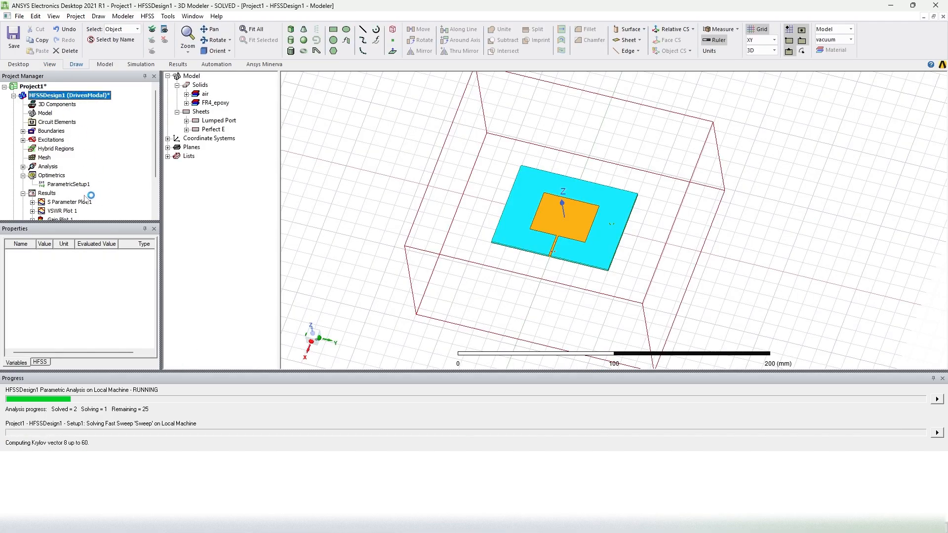
{"action": "scroll", "coordinate": [87, 197], "scroll_direction": "down", "scroll_amount": 1}
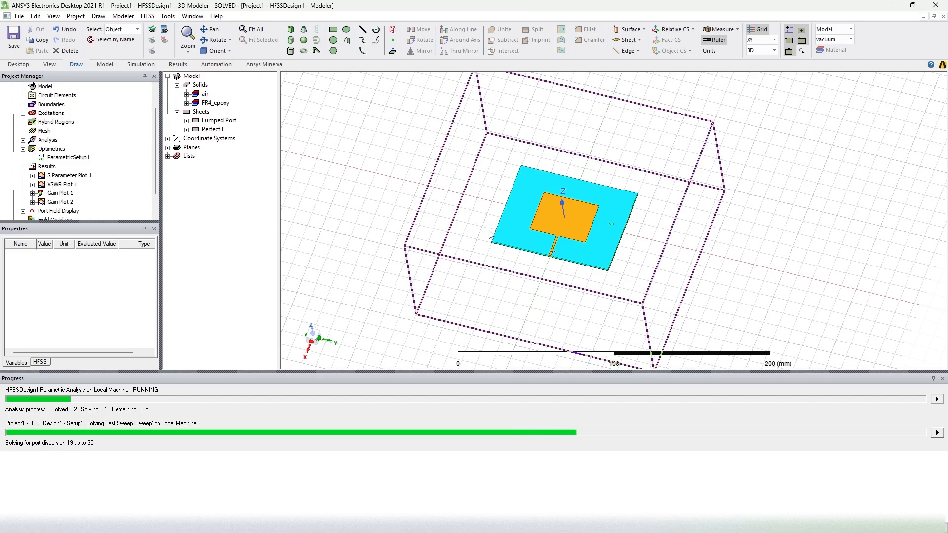
- Modify the dB(S(1,1)) trace of S Parameter Plot 1 to use all values of $sub_h and apply it
{"action": "double_click", "coordinate": [74, 176]}
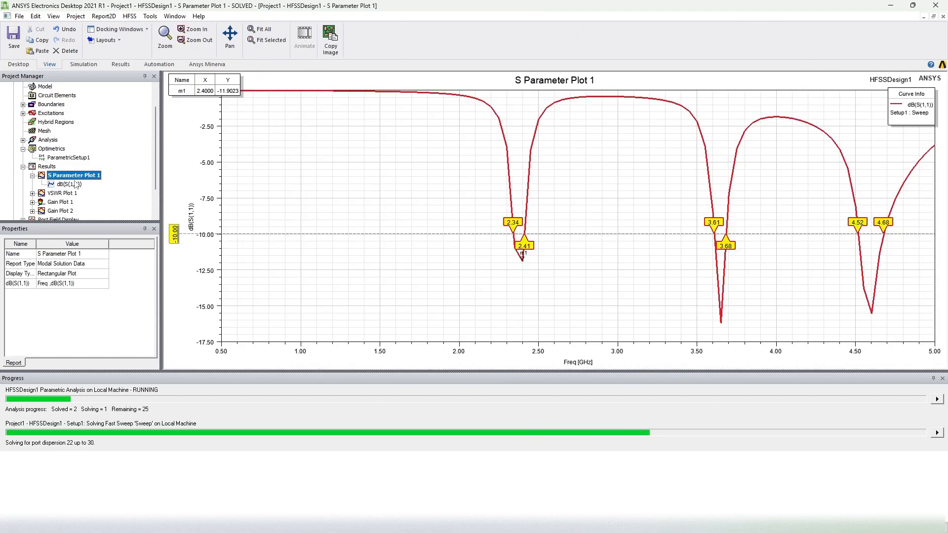
{"action": "right_click", "coordinate": [68, 176]}
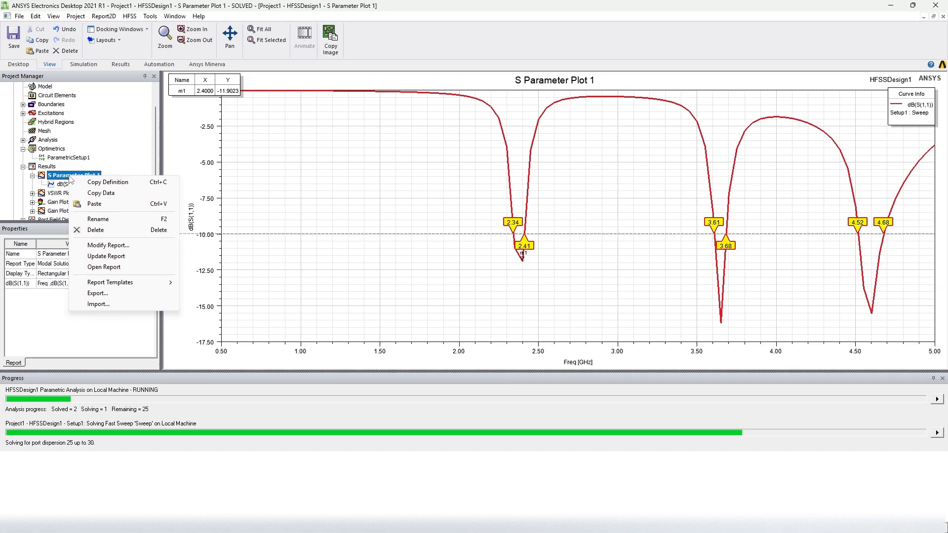
{"action": "left_click", "coordinate": [148, 244]}
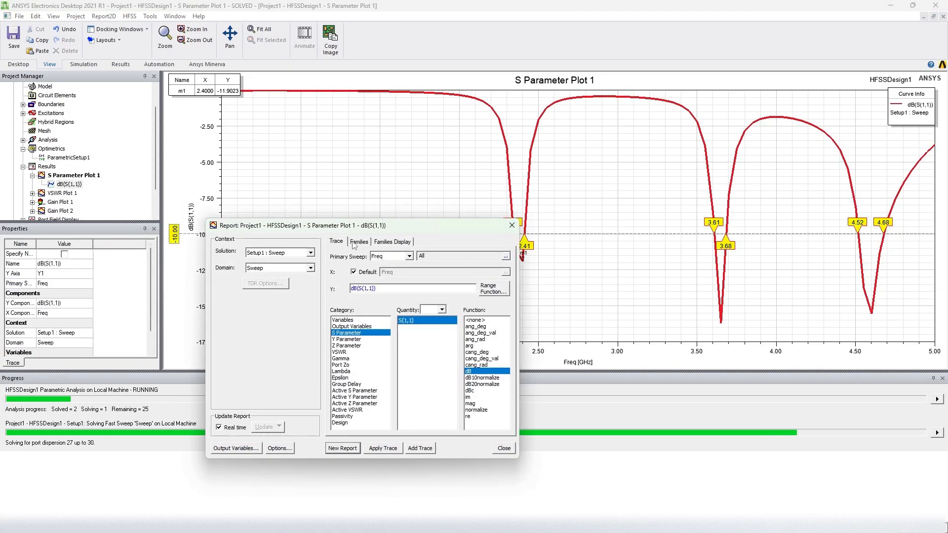
{"action": "left_click_drag", "start_coordinate": [363, 229], "coordinate": [458, 167]}
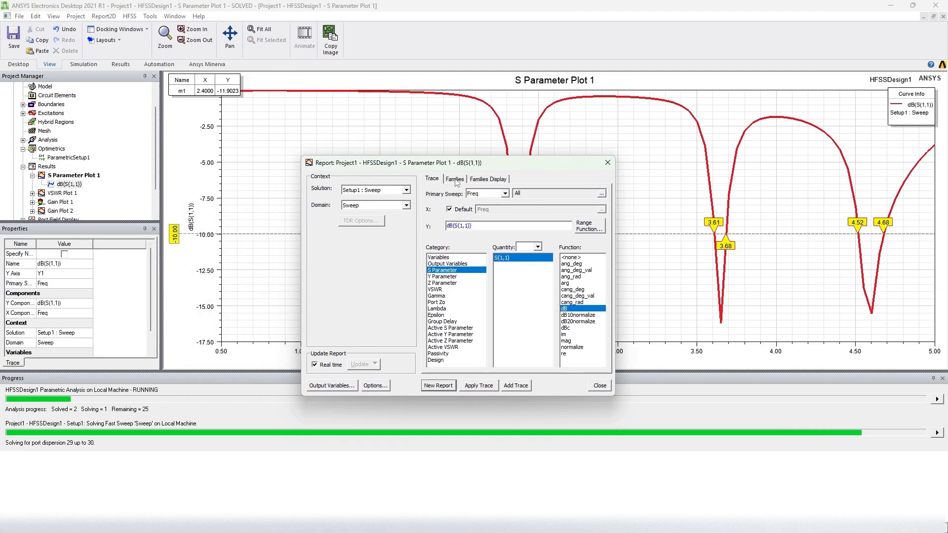
{"action": "left_click", "coordinate": [455, 180]}
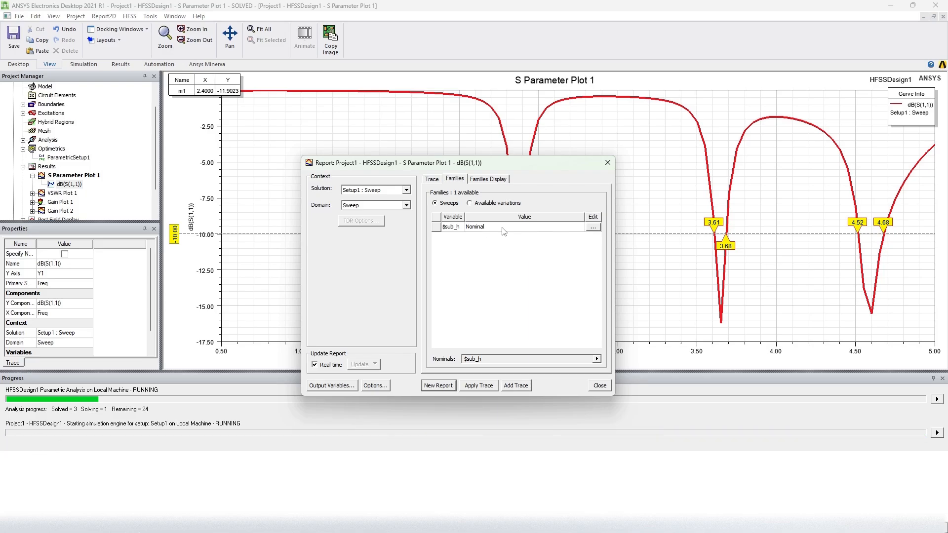
{"action": "left_click", "coordinate": [592, 227]}
{"action": "left_click", "coordinate": [635, 235]}
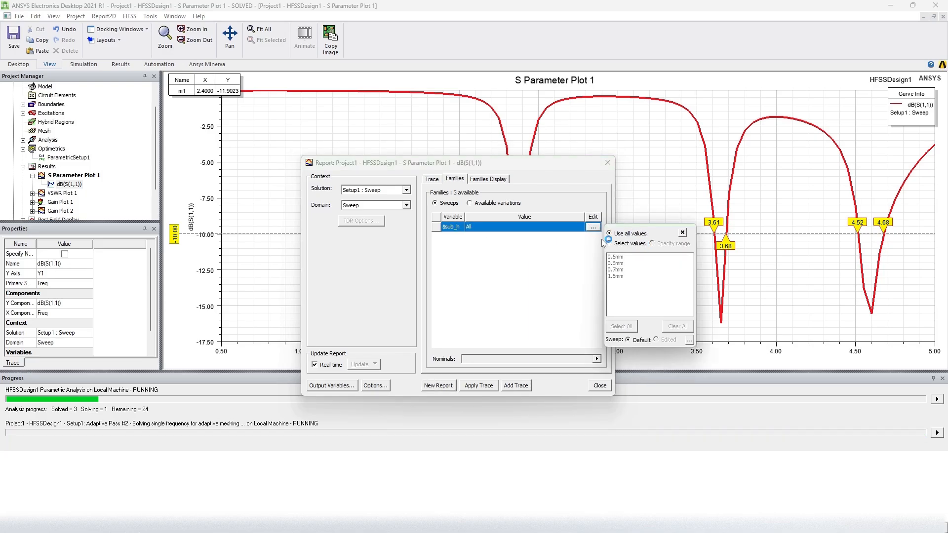
{"action": "left_click", "coordinate": [507, 283]}
{"action": "left_click", "coordinate": [478, 386]}
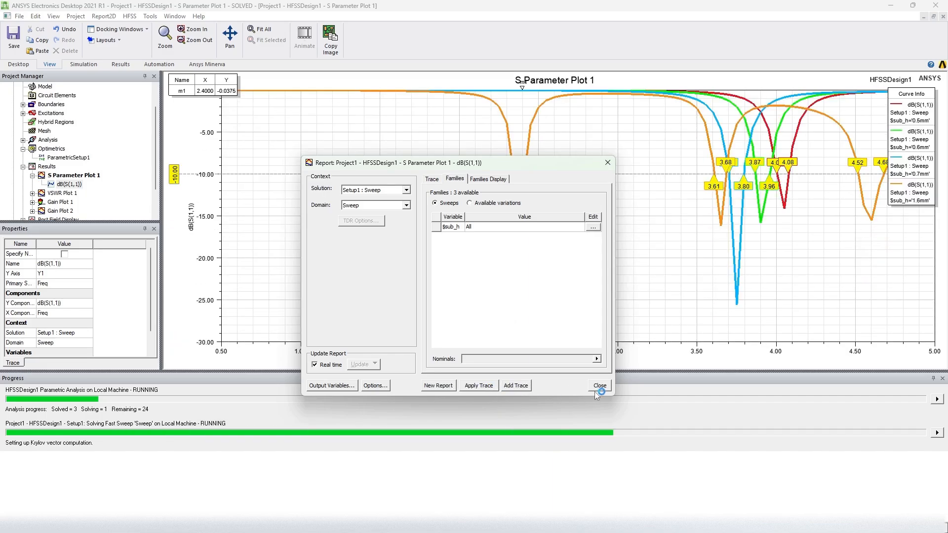
- Close the report settings and delete marker m1 from S Parameter Plot 1
{"action": "scroll", "coordinate": [598, 228], "scroll_direction": "up", "scroll_amount": 1}
{"action": "scroll", "coordinate": [599, 228], "scroll_direction": "down", "scroll_amount": 6}
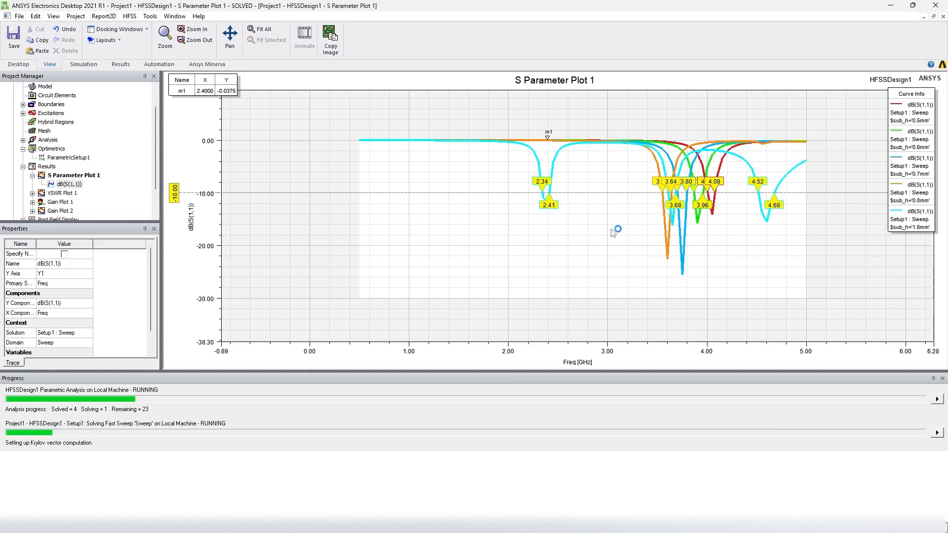
{"action": "left_click", "coordinate": [548, 139]}
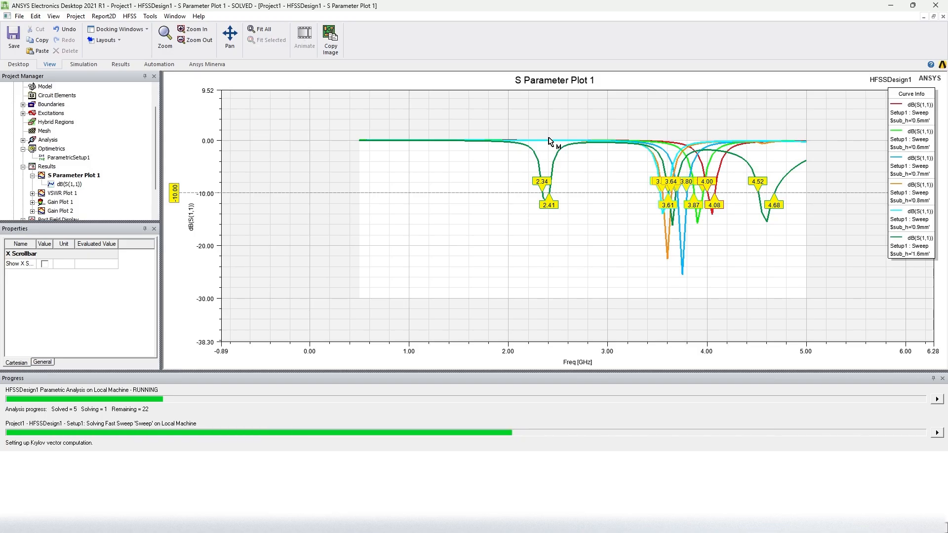
{"action": "key", "text": "Delete"}
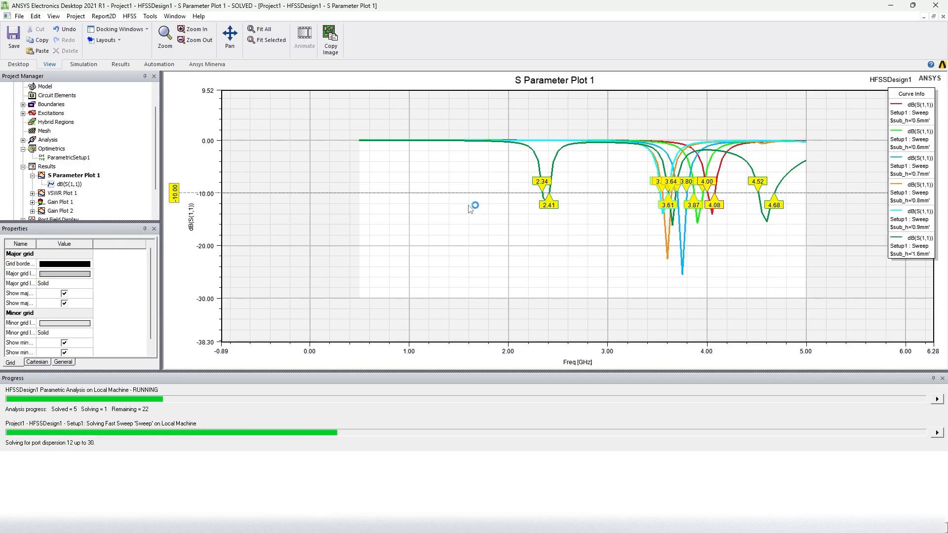
- Add an X marker to S Parameter Plot 1 and set its X value to 2.4 GHz
{"action": "right_click", "coordinate": [444, 223]}
{"action": "mouse_move", "coordinate": [543, 229]}
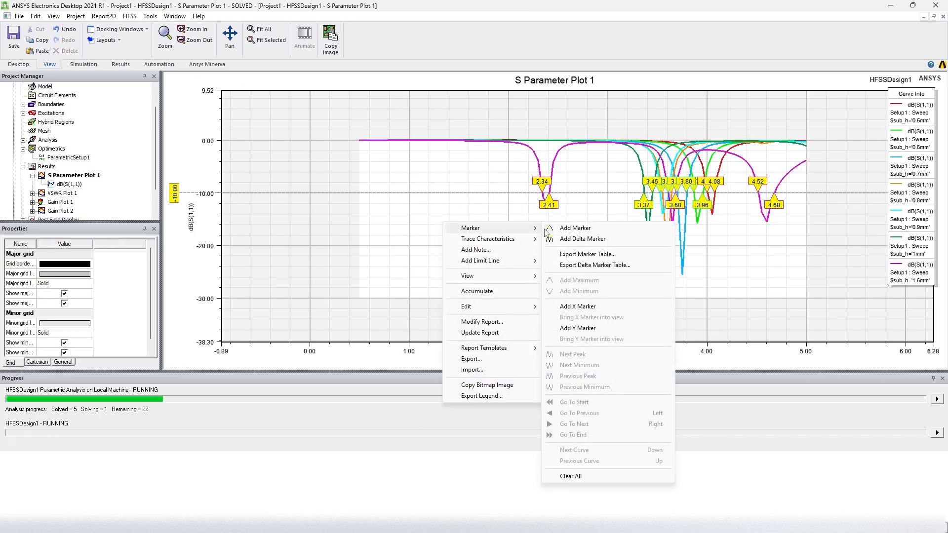
{"action": "left_click", "coordinate": [577, 306]}
{"action": "left_click", "coordinate": [348, 362]}
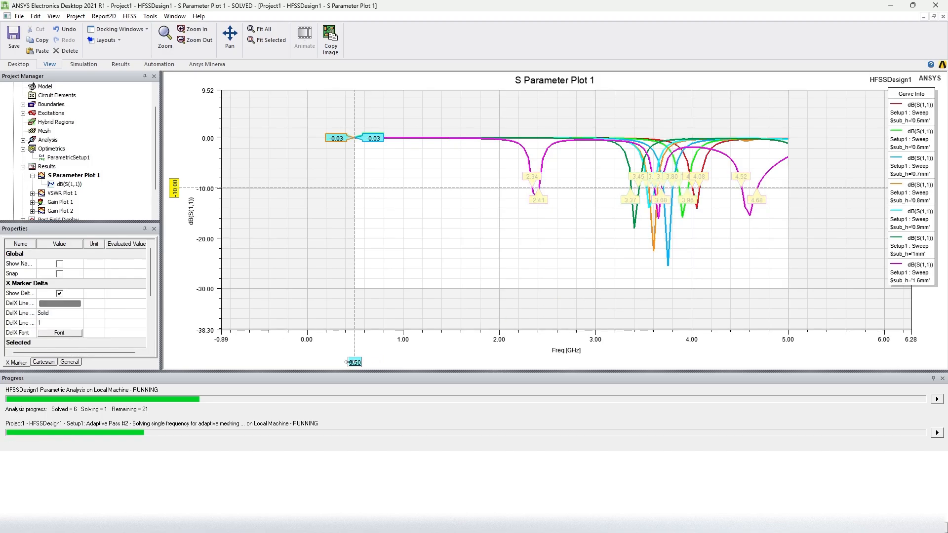
{"action": "scroll", "coordinate": [58, 315], "scroll_direction": "down", "scroll_amount": 2}
{"action": "left_click", "coordinate": [58, 322]}
{"action": "type", "text": "2"}
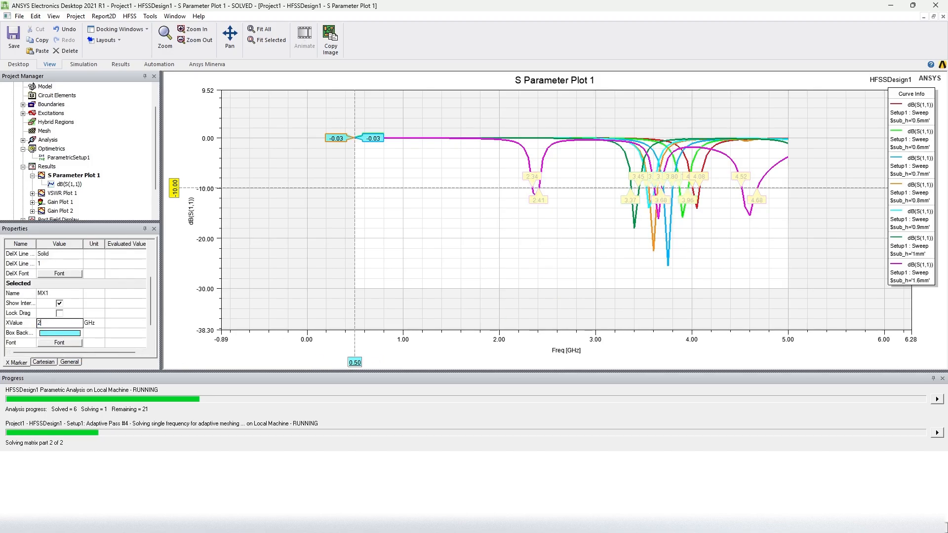
{"action": "type", "text": ".4"}
{"action": "key", "text": "Return"}
{"action": "left_click", "coordinate": [512, 262]}
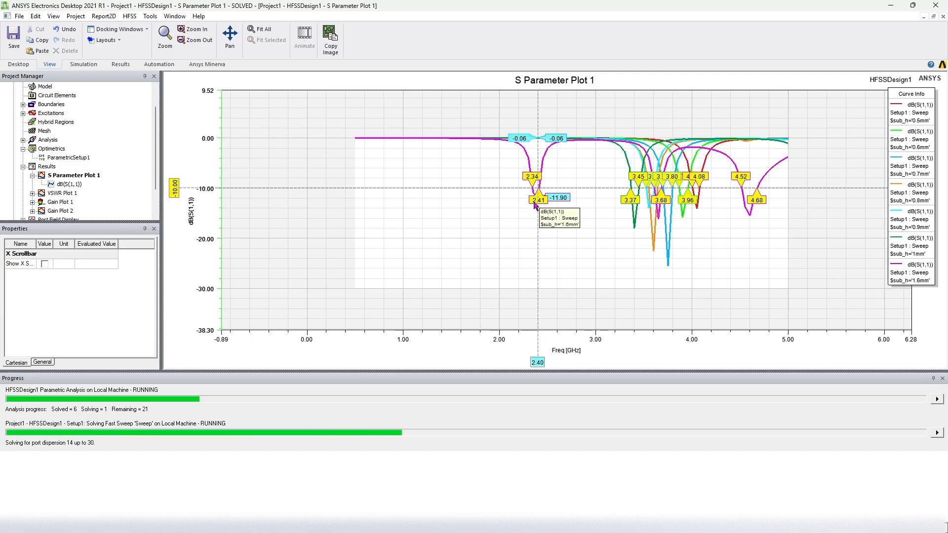
- Move the Curve Info legend of S Parameter Plot 1 into the empty area beside the low-frequency end of the curves
{"action": "scroll", "coordinate": [549, 197], "scroll_direction": "up", "scroll_amount": 5}
{"action": "scroll", "coordinate": [548, 197], "scroll_direction": "down", "scroll_amount": 5}
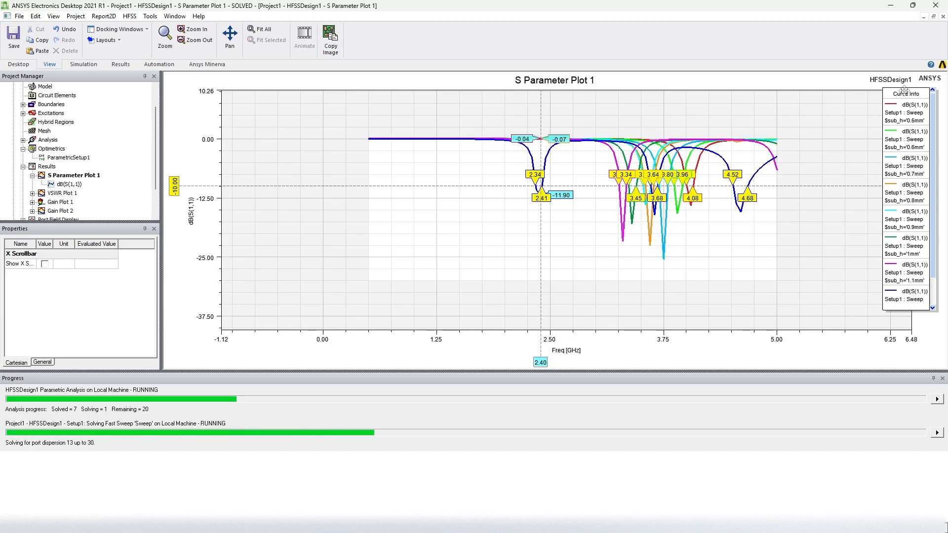
{"action": "left_click_drag", "start_coordinate": [903, 91], "coordinate": [312, 105]}
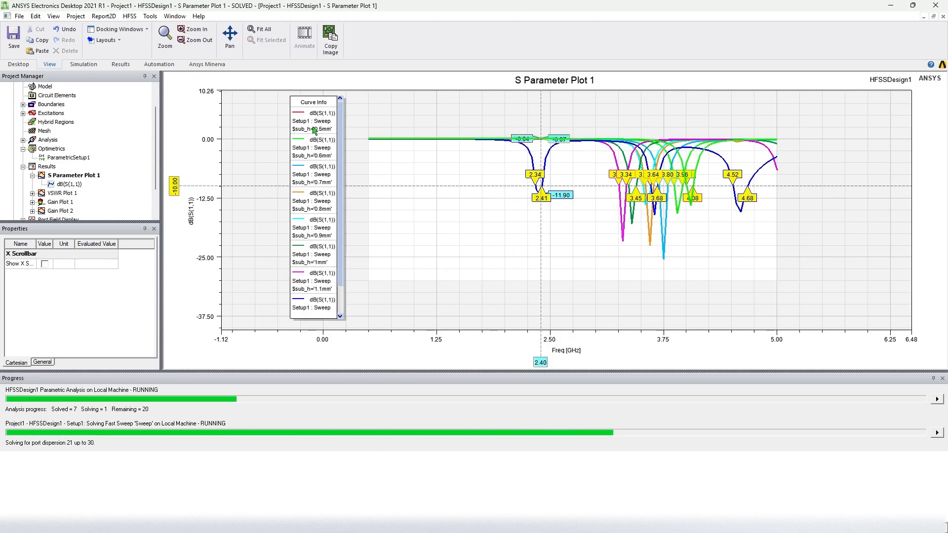
- Highlight the dB(S(1,1)) curve for $sub_h = 0.5 mm to examine its resonance
{"action": "left_click", "coordinate": [314, 130]}
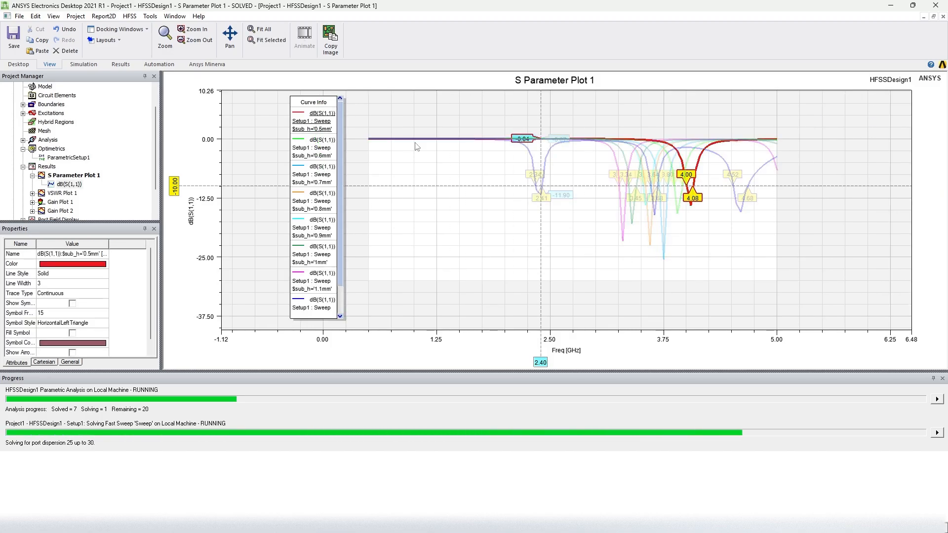
{"action": "left_click", "coordinate": [355, 142]}
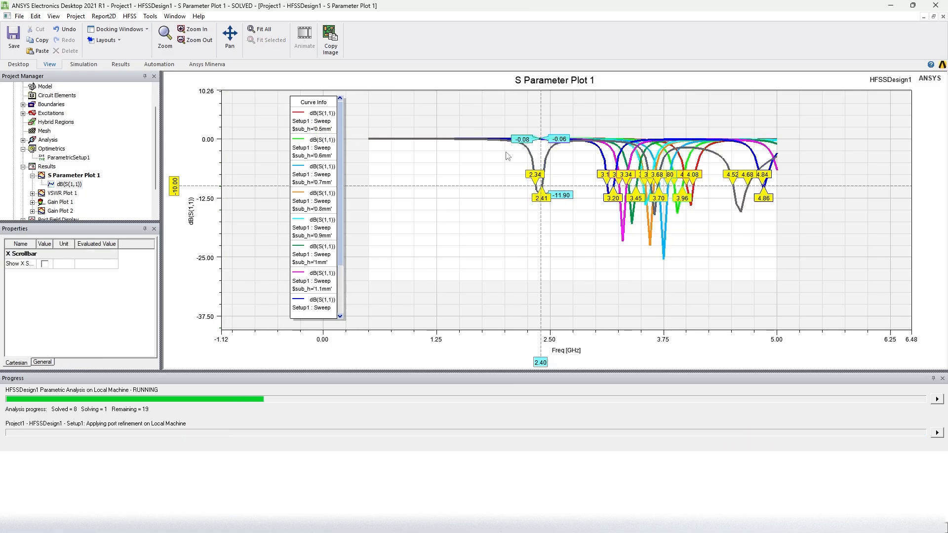
{"action": "left_click", "coordinate": [307, 129]}
{"action": "left_click", "coordinate": [314, 130]}
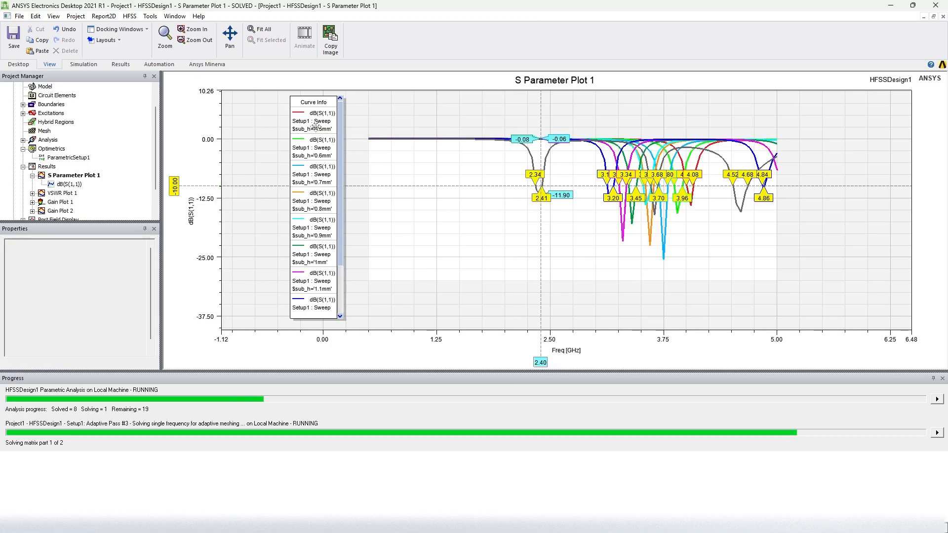
{"action": "left_click", "coordinate": [328, 130]}
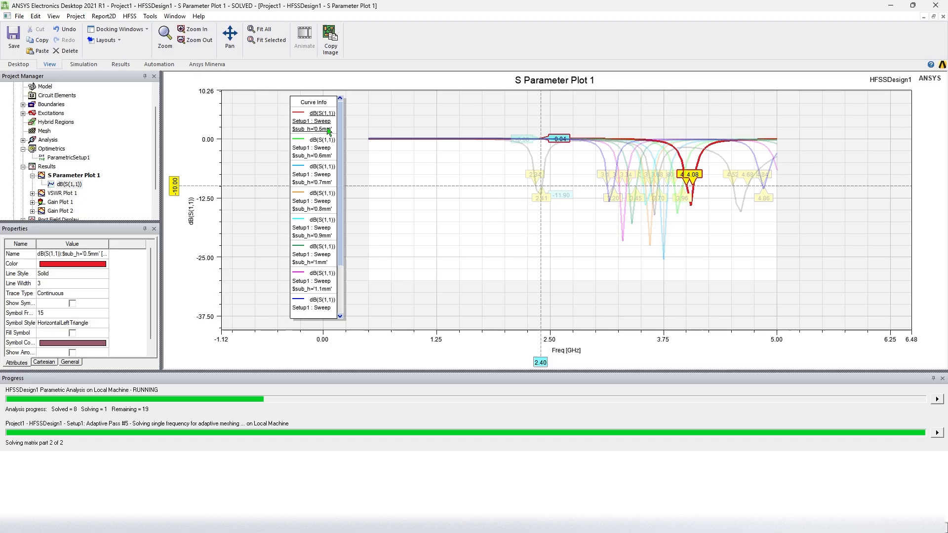
- Highlight the dB(S(1,1)) curves for $sub_h from 0.6 mm to 1.2 mm one by one to compare their resonances, and clear the selection
{"action": "left_click", "coordinate": [319, 156]}
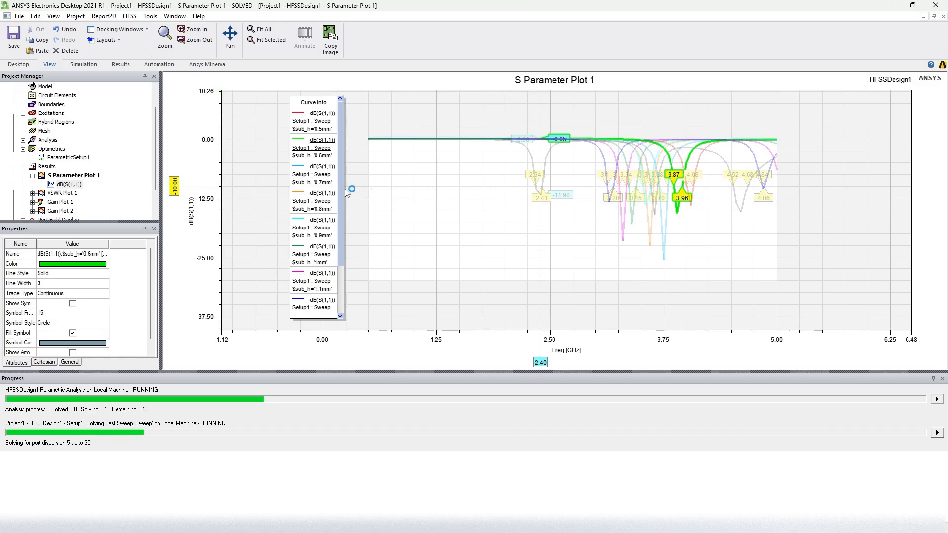
{"action": "left_click", "coordinate": [319, 179]}
{"action": "left_click", "coordinate": [318, 196]}
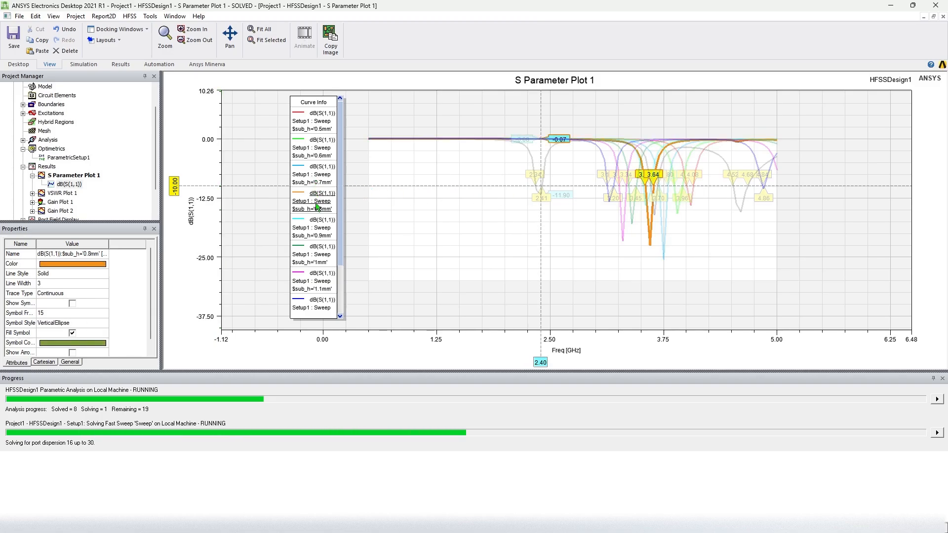
{"action": "left_click", "coordinate": [319, 227]}
{"action": "left_click", "coordinate": [321, 257]}
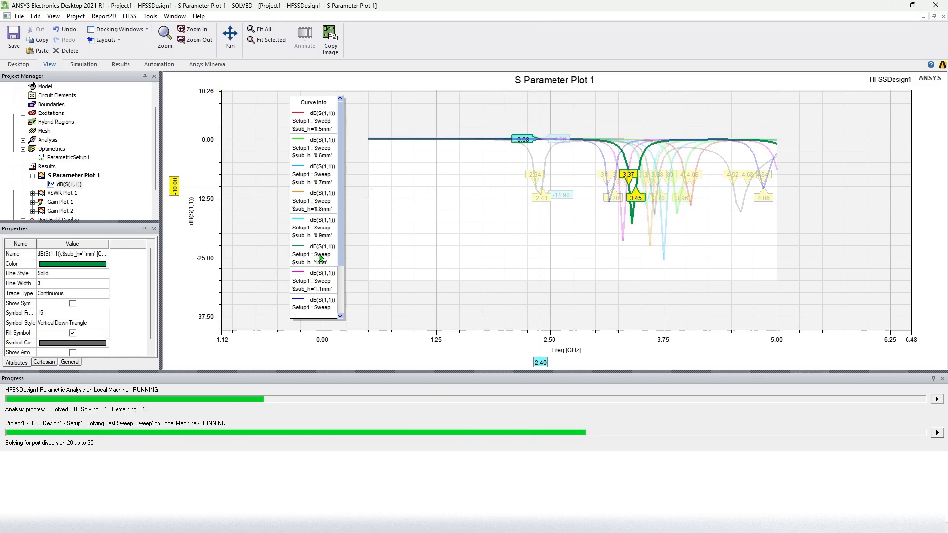
{"action": "left_click", "coordinate": [318, 282]}
{"action": "left_click", "coordinate": [319, 308]}
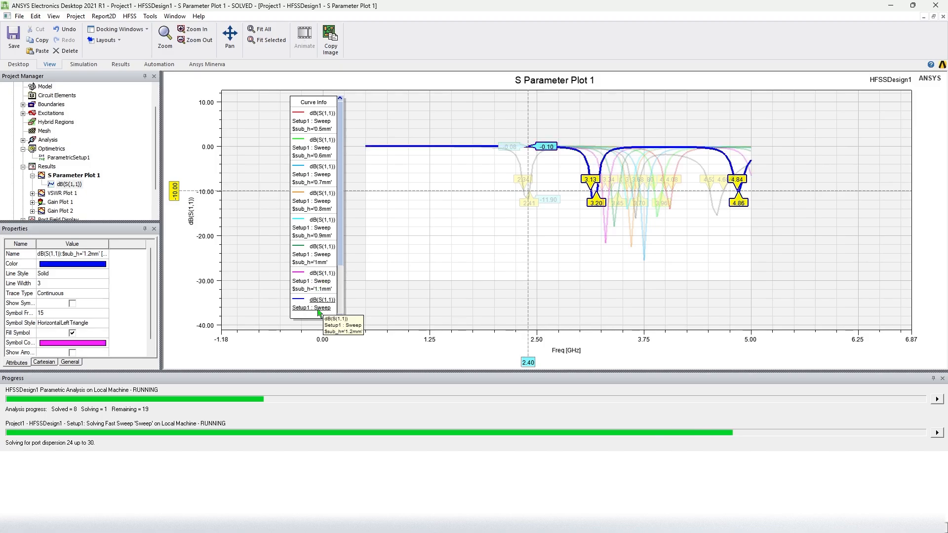
{"action": "scroll", "coordinate": [340, 283], "scroll_direction": "down", "scroll_amount": 1}
{"action": "left_click", "coordinate": [319, 303]}
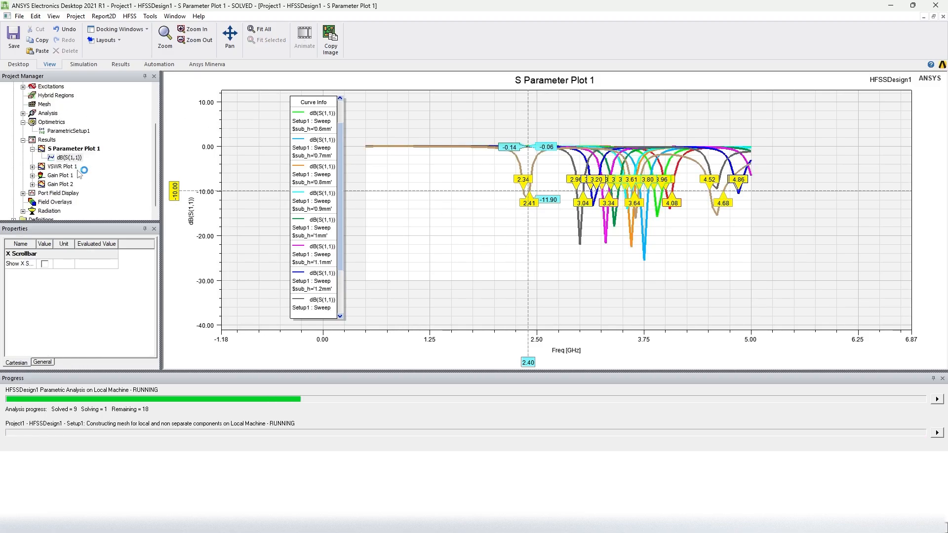
- Modify the VSWR(1) trace of VSWR Plot 1 to use all values of $sub_h, apply it and close the report settings
{"action": "double_click", "coordinate": [64, 167]}
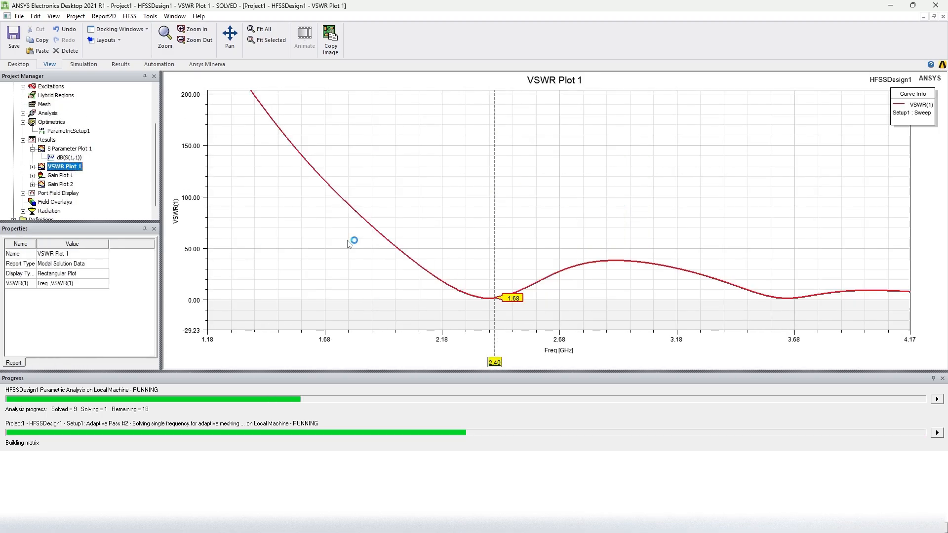
{"action": "right_click", "coordinate": [66, 173]}
{"action": "left_click", "coordinate": [99, 235]}
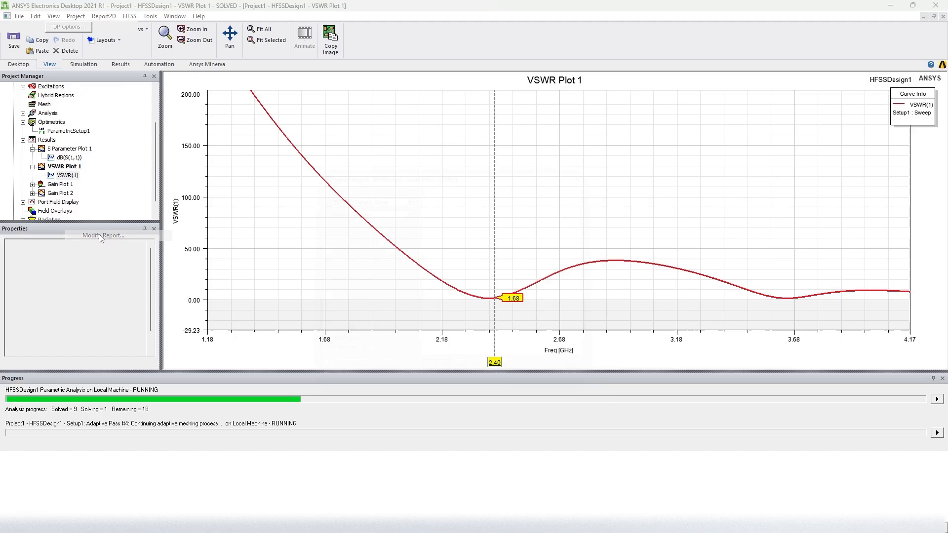
{"action": "left_click", "coordinate": [454, 179]}
{"action": "left_click", "coordinate": [592, 226]}
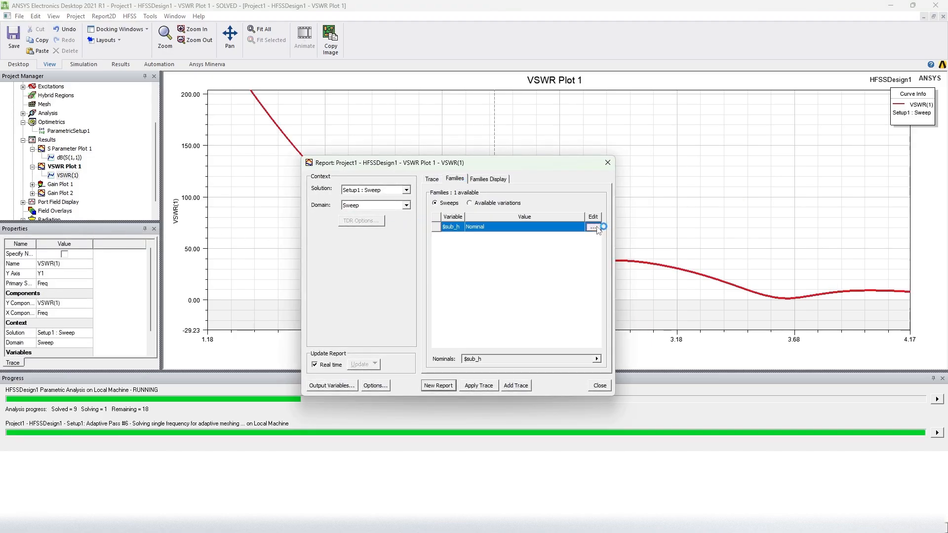
{"action": "left_click", "coordinate": [625, 233]}
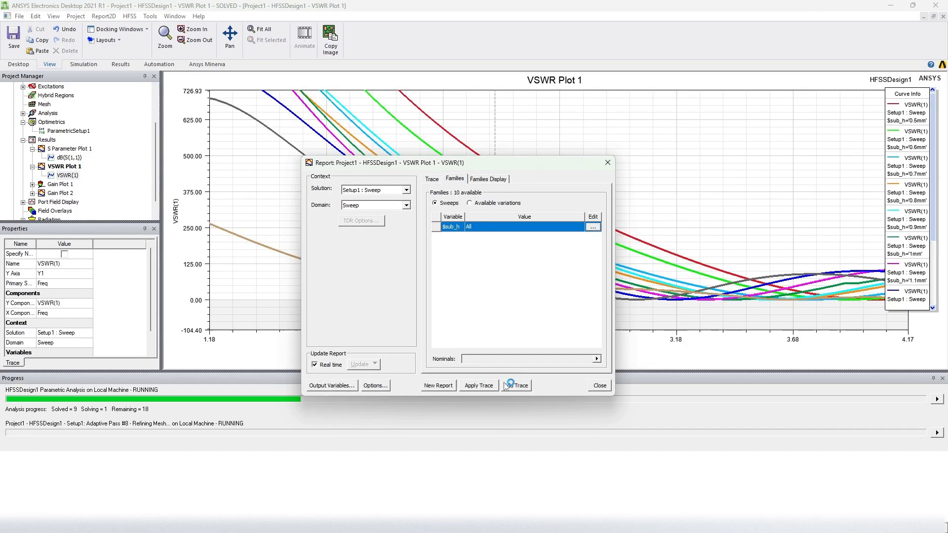
{"action": "left_click", "coordinate": [599, 385]}
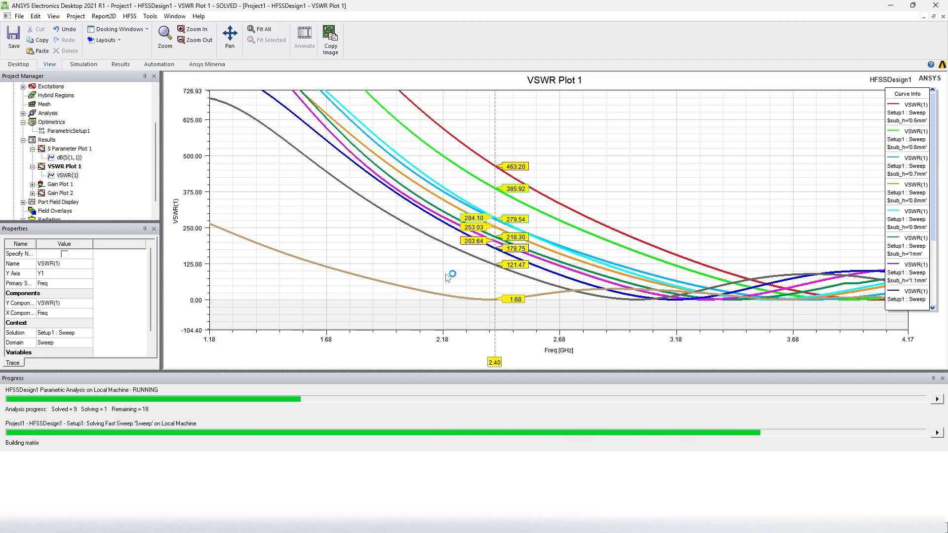
{"action": "left_click", "coordinate": [446, 276]}
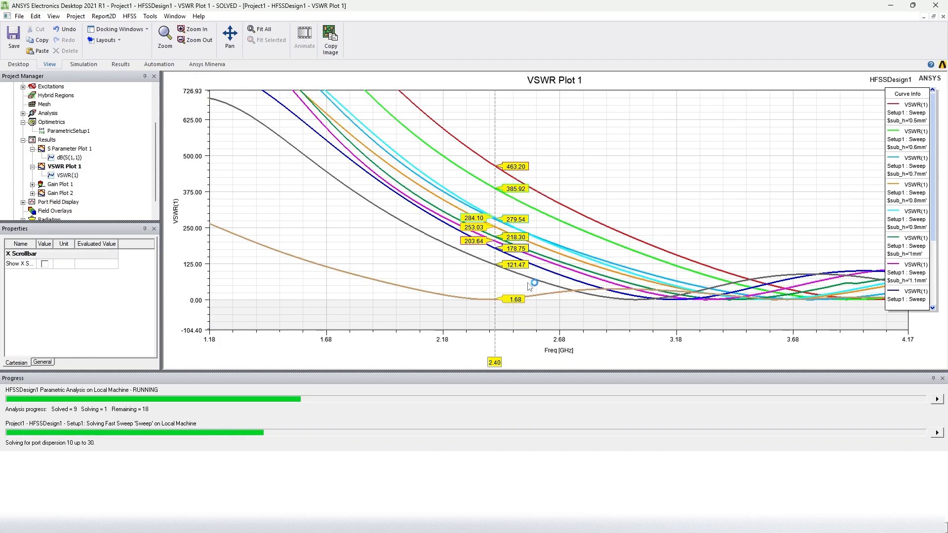
{"action": "scroll", "coordinate": [540, 275], "scroll_direction": "up", "scroll_amount": 1}
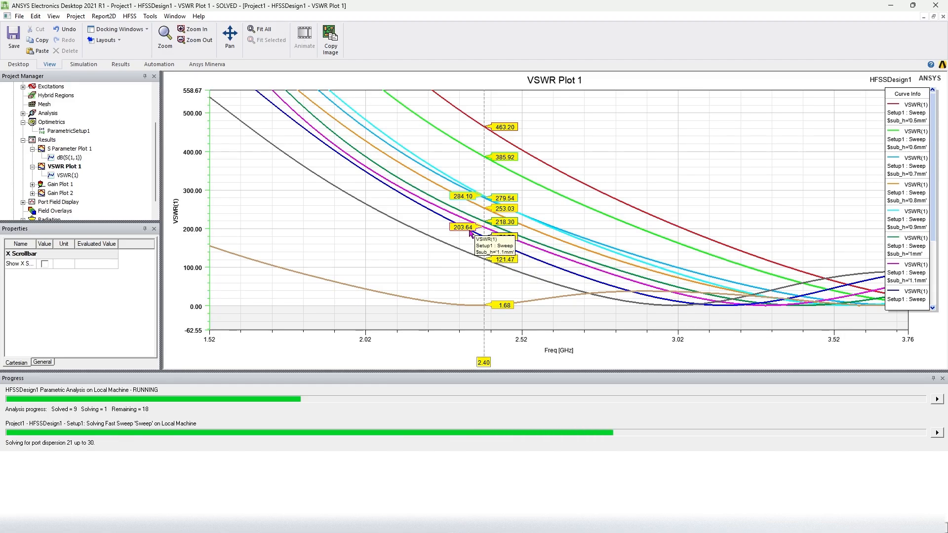
{"action": "scroll", "coordinate": [468, 226], "scroll_direction": "down", "scroll_amount": 1}
{"action": "scroll", "coordinate": [468, 226], "scroll_direction": "down", "scroll_amount": 4}
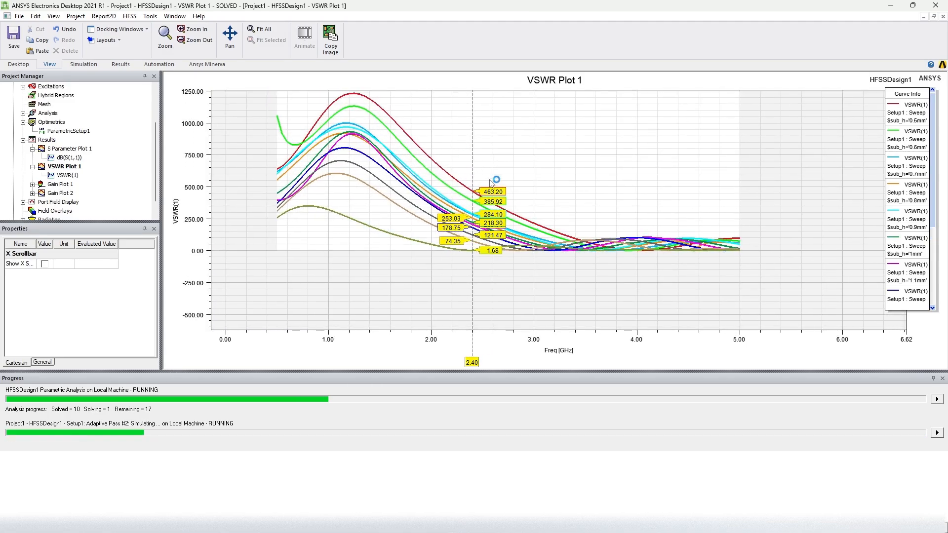
- Open Gain Plot 1 and move its color scale closer to the 3D radiation pattern
{"action": "double_click", "coordinate": [60, 184]}
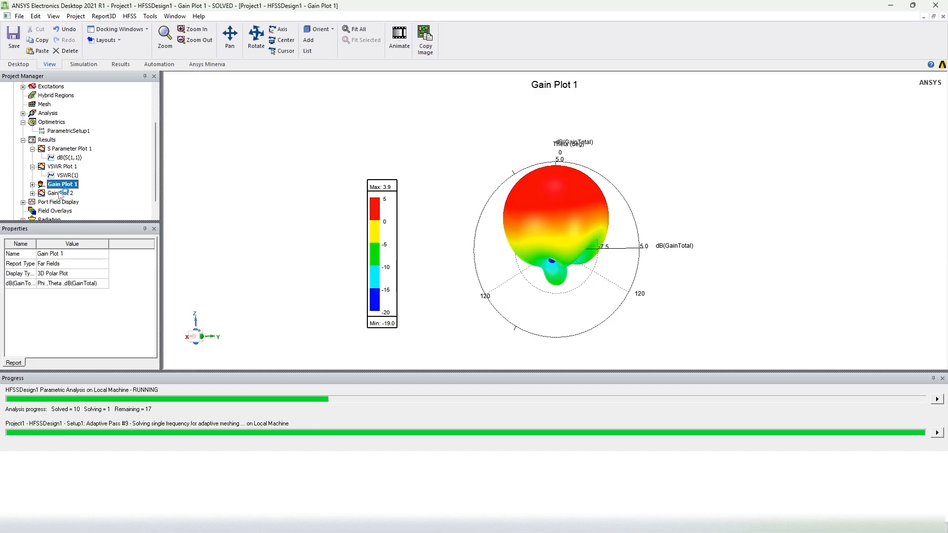
{"action": "left_click_drag", "start_coordinate": [382, 215], "coordinate": [443, 203]}
{"action": "left_click", "coordinate": [406, 227]}
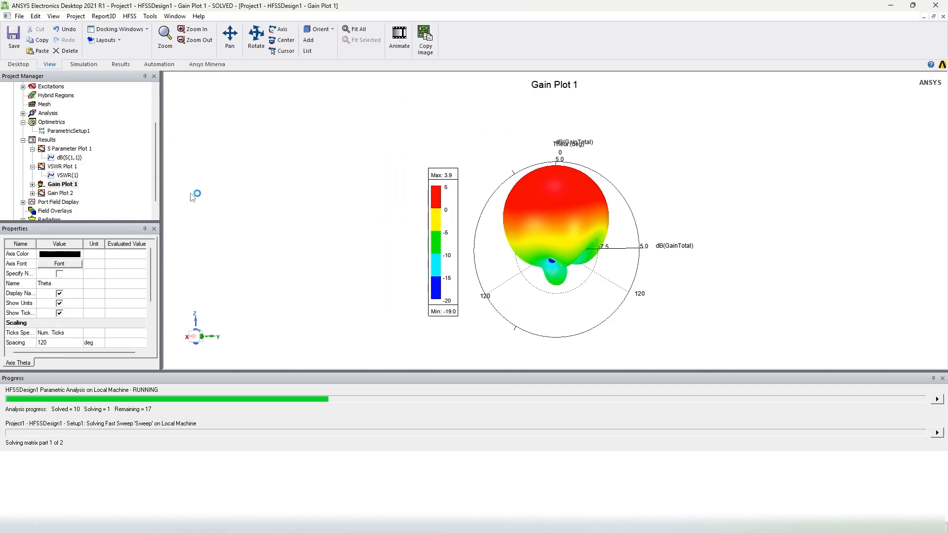
- Examine Gain Plot 2 and return to the 3D radiation pattern of Gain Plot 1
{"action": "double_click", "coordinate": [57, 193]}
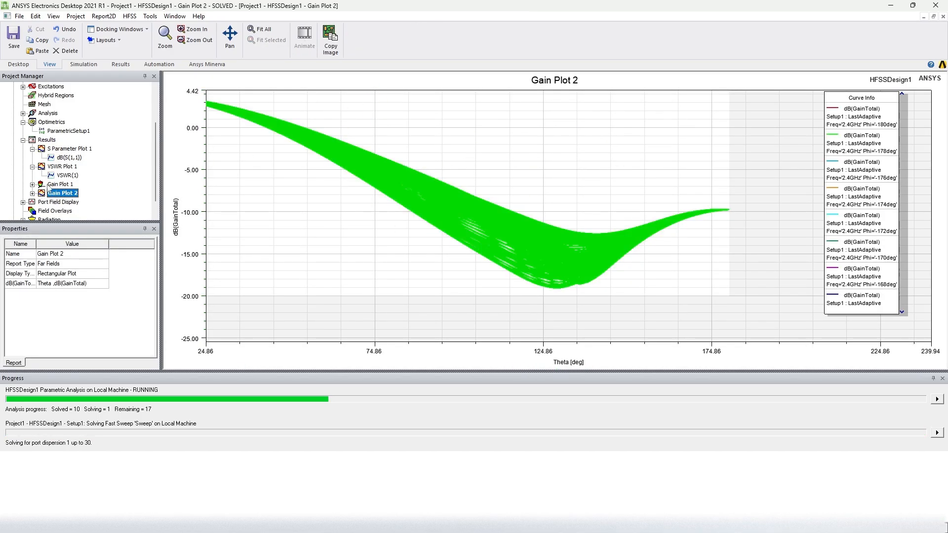
{"action": "double_click", "coordinate": [64, 185]}
{"action": "left_click", "coordinate": [495, 168]}
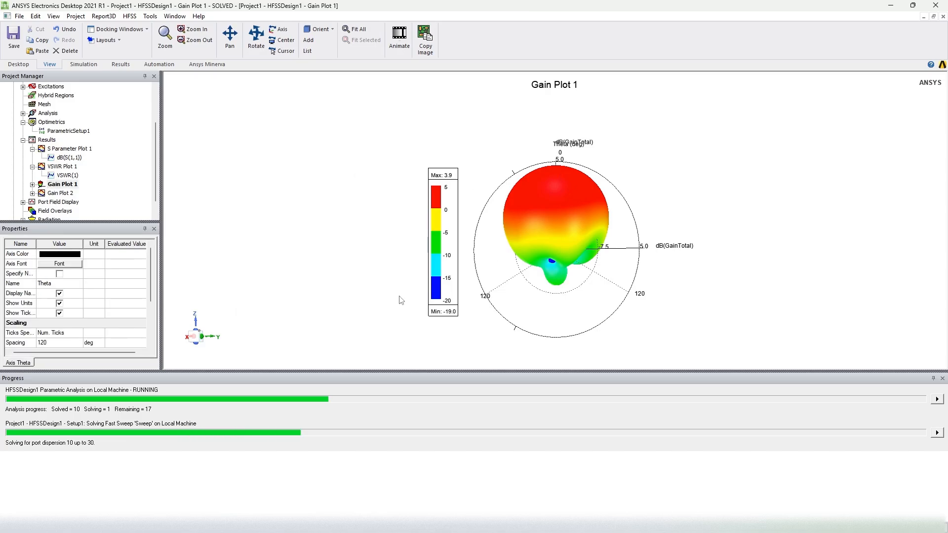
{"action": "left_click_drag", "start_coordinate": [356, 217], "coordinate": [334, 204], "text": "alt"}
- Open the report settings of Gain Plot 2 and set its dB(GainTotal) trace to use all values of $sub_h
{"action": "double_click", "coordinate": [61, 193]}
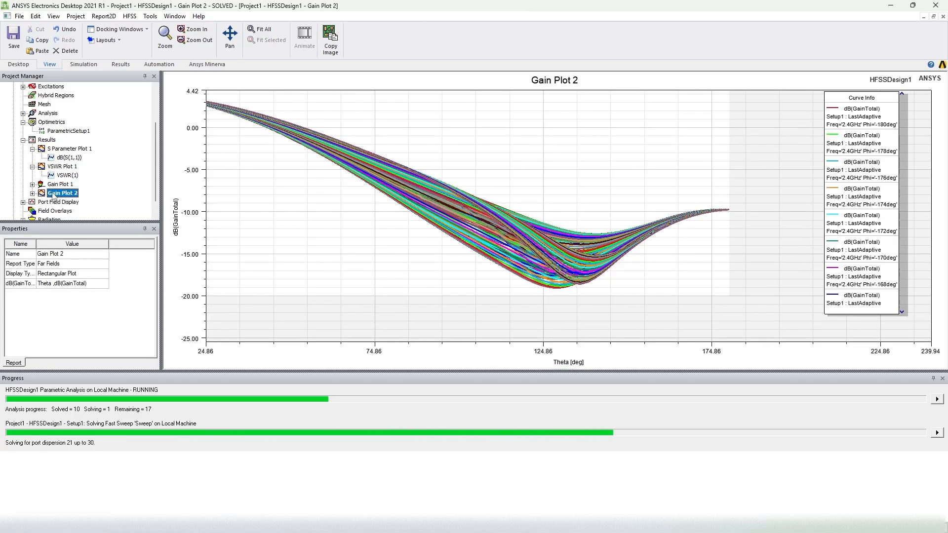
{"action": "right_click", "coordinate": [65, 197]}
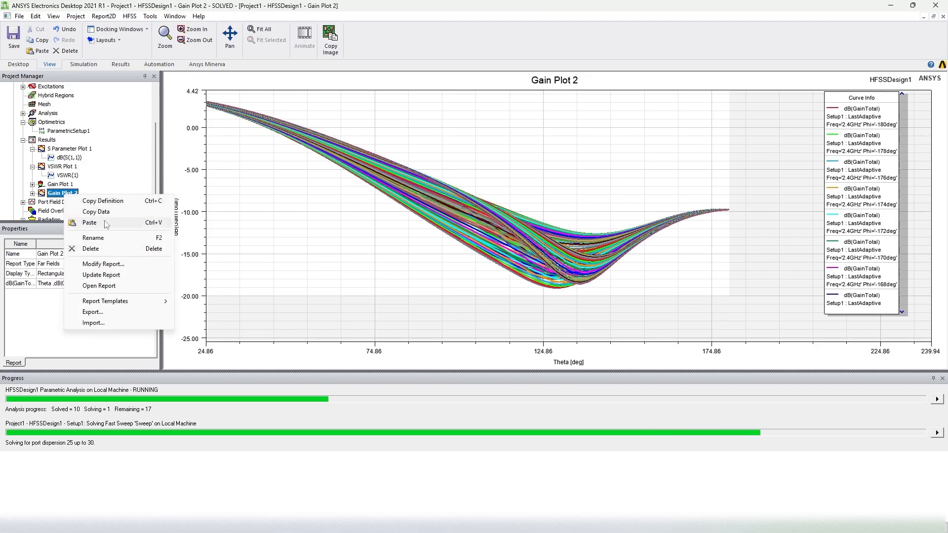
{"action": "left_click", "coordinate": [99, 266]}
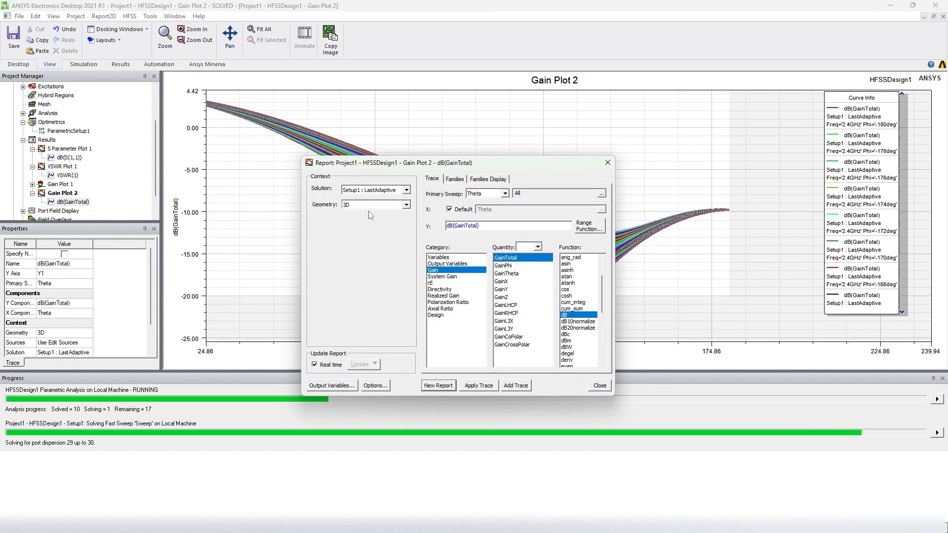
{"action": "left_click", "coordinate": [463, 179]}
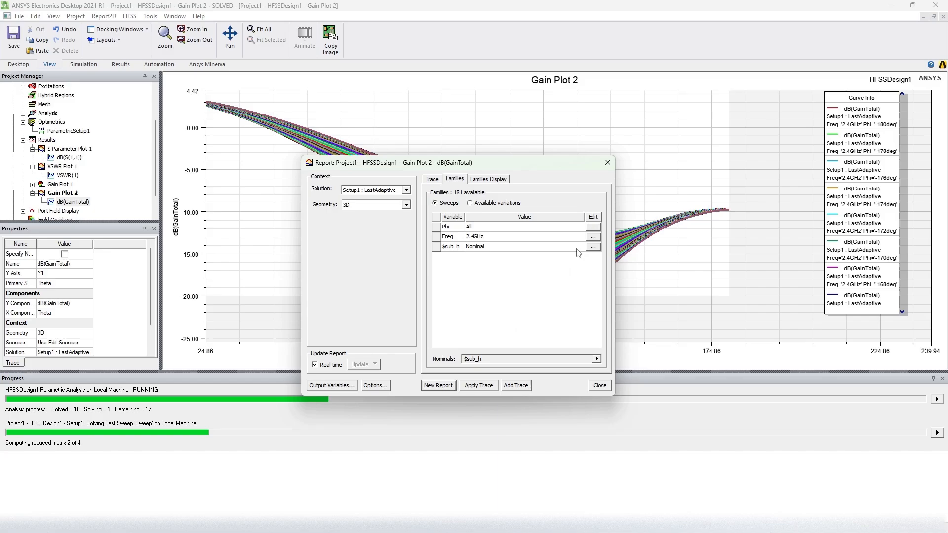
{"action": "left_click", "coordinate": [592, 246]}
{"action": "left_click", "coordinate": [609, 253]}
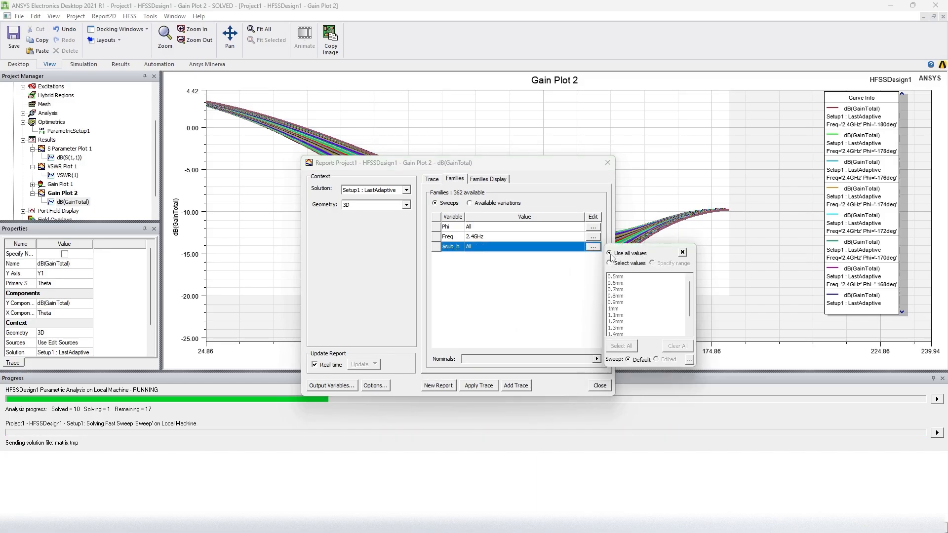
- Change the Y expression of the Gain Plot 2 trace to max(dB(GainTotal))
{"action": "left_click", "coordinate": [439, 180]}
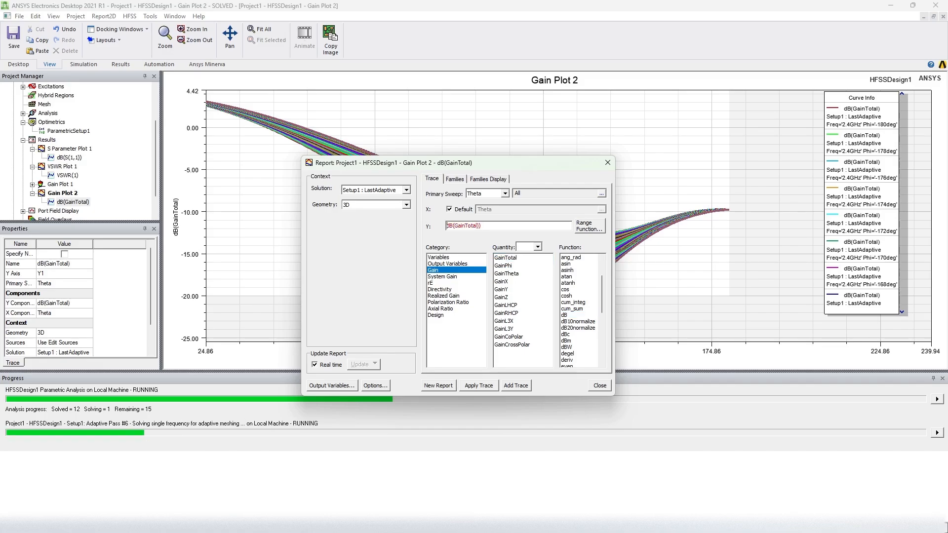
{"action": "type", "text": "("}
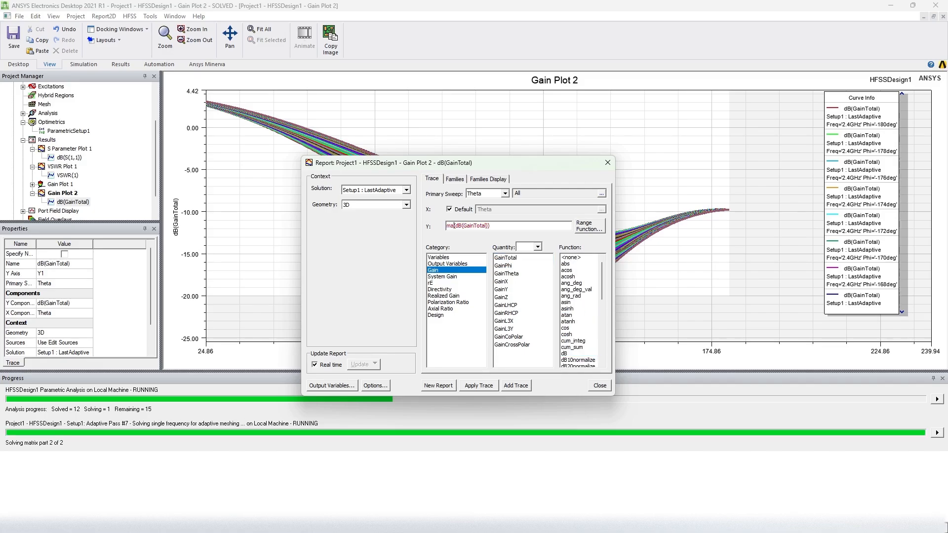
{"action": "type", "text": "max("}
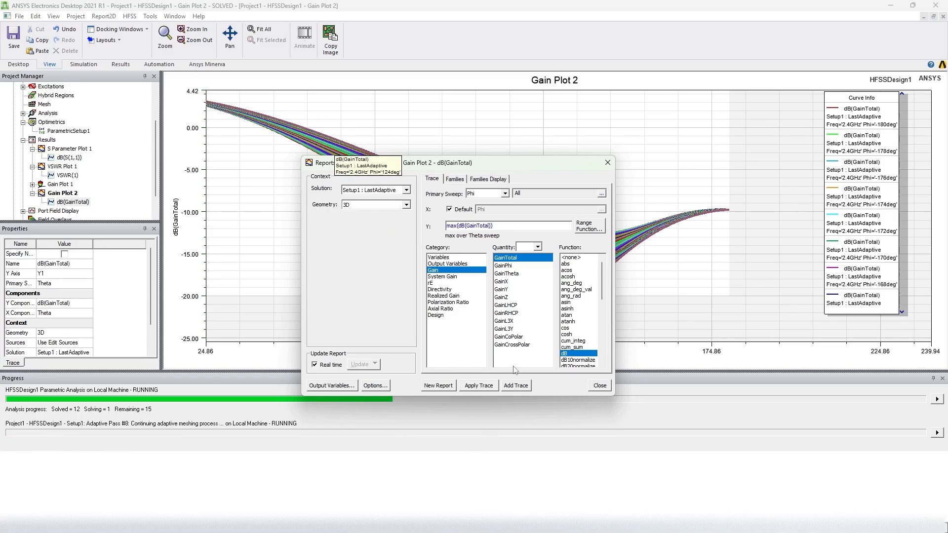
- Apply the max(dB(GainTotal)) expression to the Gain Plot 2 trace and close the report settings
{"action": "left_click", "coordinate": [477, 385]}
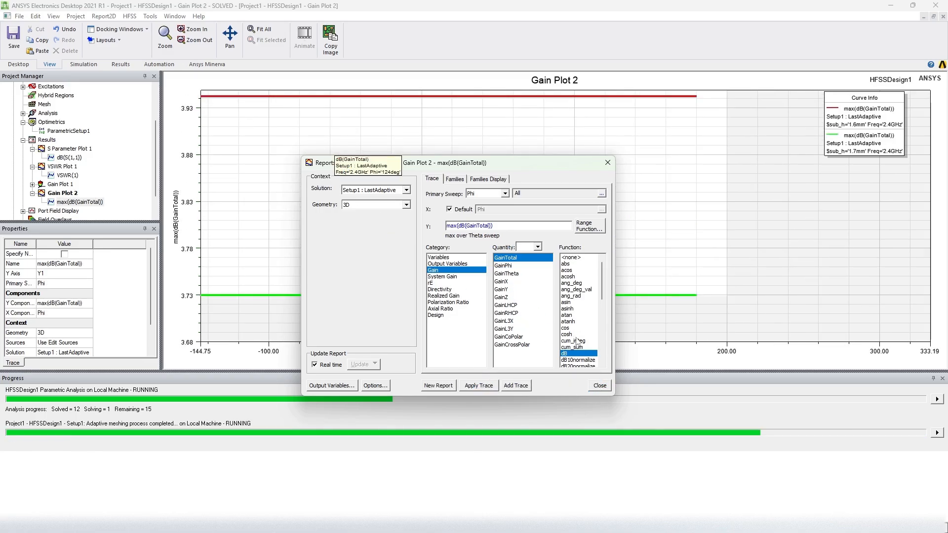
{"action": "left_click", "coordinate": [598, 385]}
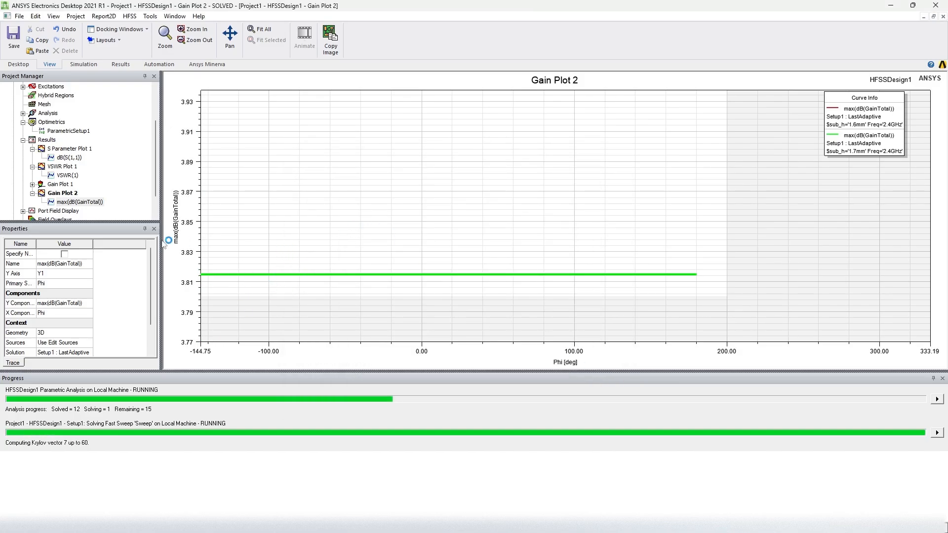
{"action": "scroll", "coordinate": [68, 207], "scroll_direction": "down", "scroll_amount": 1}
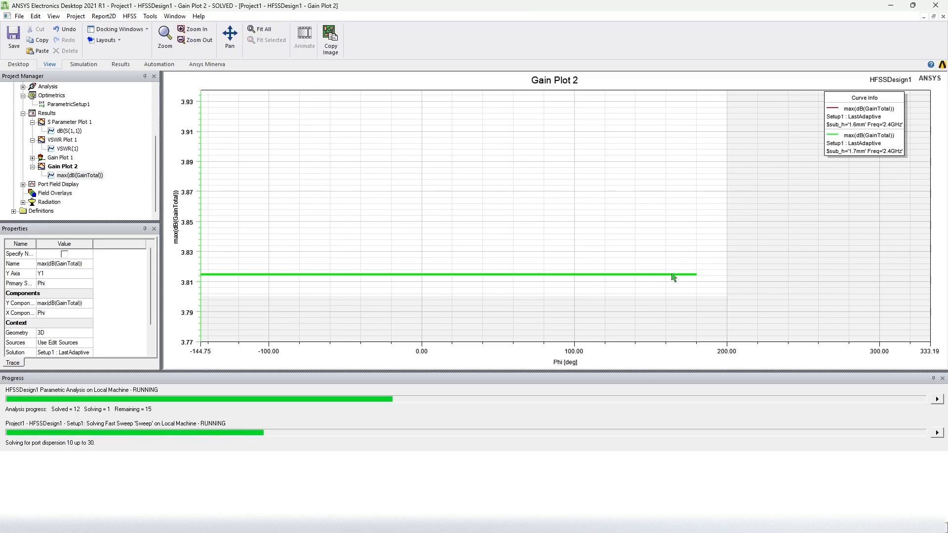
- Move the Gain Plot 2 legend slightly lower and highlight its $sub_h='1.7mm' and '1.6mm' entries
{"action": "left_click_drag", "start_coordinate": [860, 141], "coordinate": [858, 156]}
{"action": "left_click", "coordinate": [855, 185]}
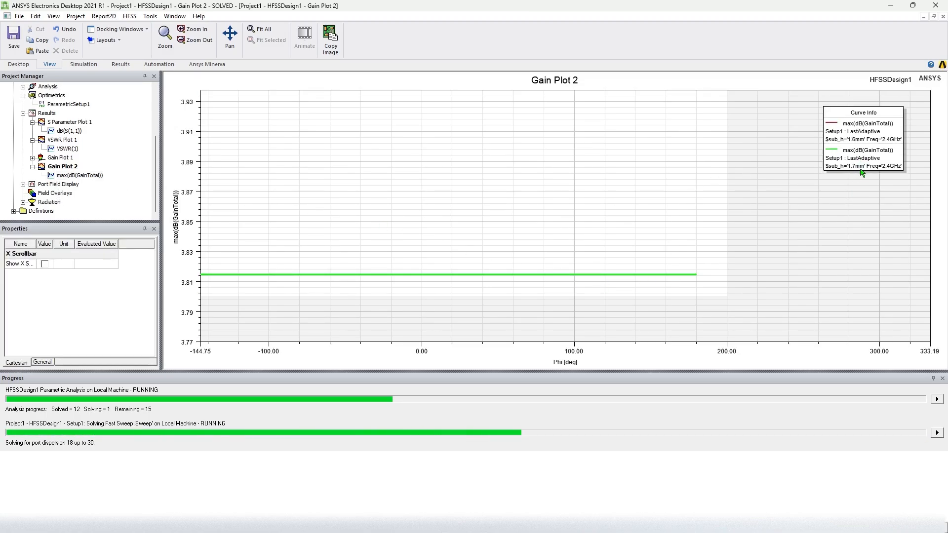
{"action": "left_click", "coordinate": [856, 153]}
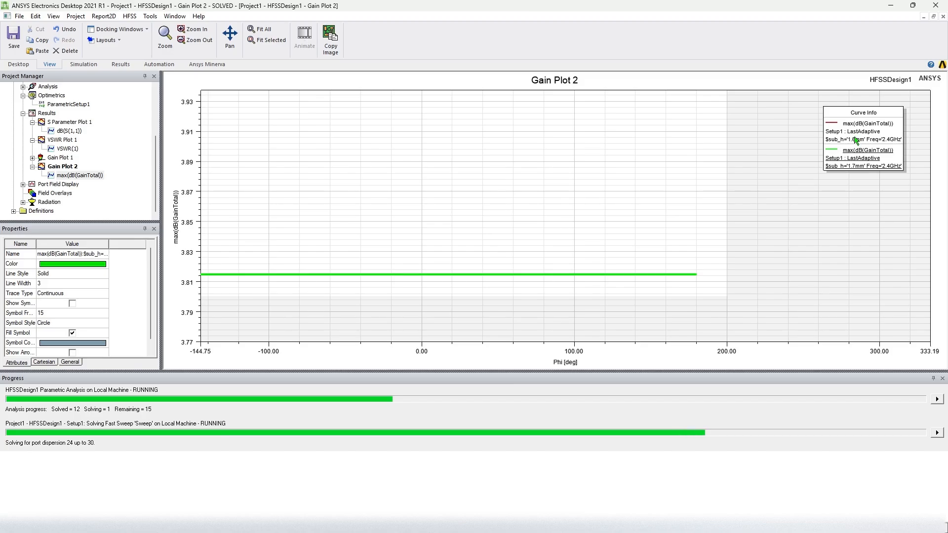
{"action": "left_click", "coordinate": [856, 140]}
{"action": "left_click", "coordinate": [850, 162]}
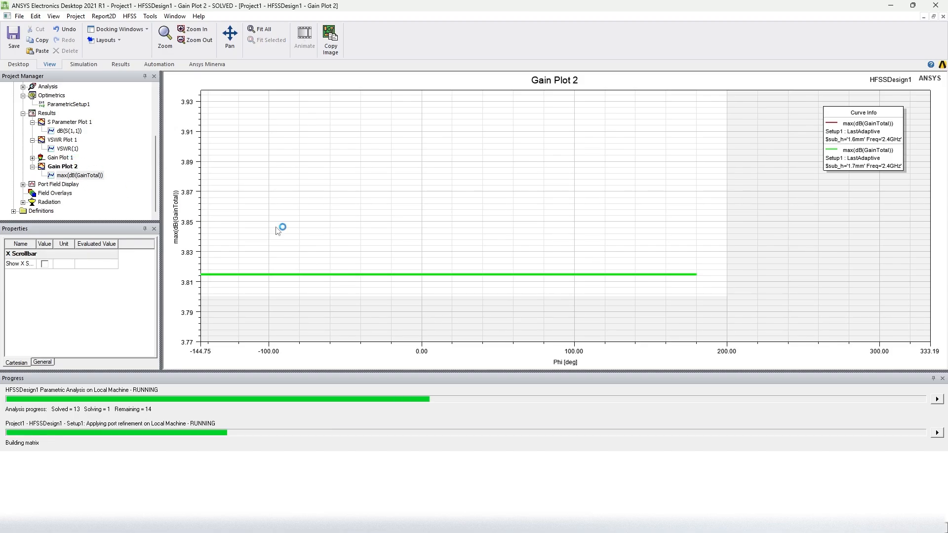
- Compare the maximum gain curves for $sub_h 1.6 mm and 1.7 mm across Phi in Gain Plot 2
{"action": "scroll", "coordinate": [334, 238], "scroll_direction": "up", "scroll_amount": 1}
{"action": "scroll", "coordinate": [334, 239], "scroll_direction": "down", "scroll_amount": 2}
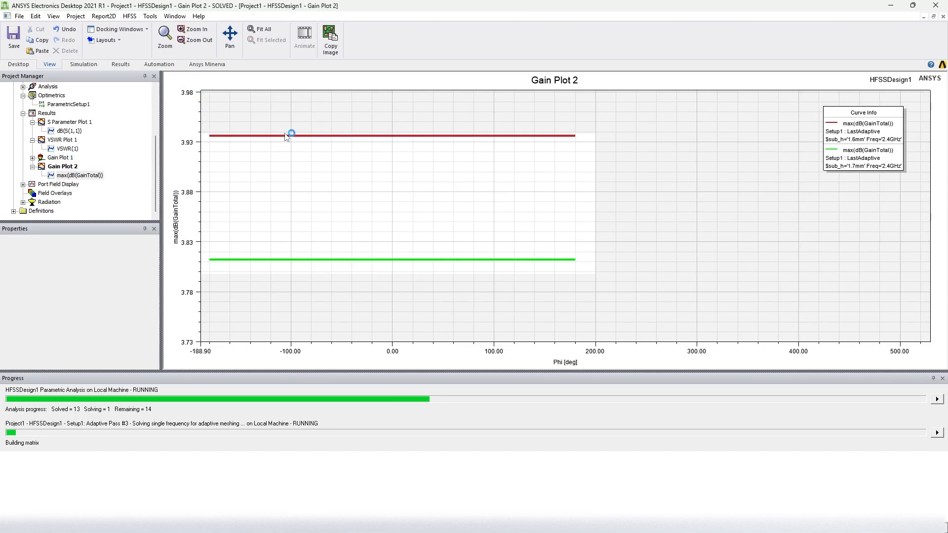
{"action": "left_click", "coordinate": [285, 136]}
{"action": "left_click", "coordinate": [759, 153]}
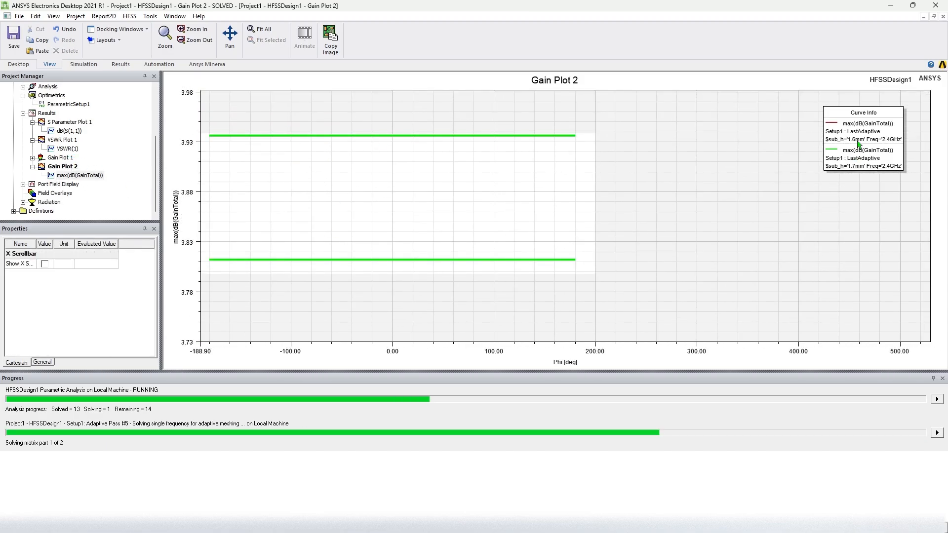
{"action": "left_click", "coordinate": [343, 135]}
{"action": "left_click", "coordinate": [275, 149]}
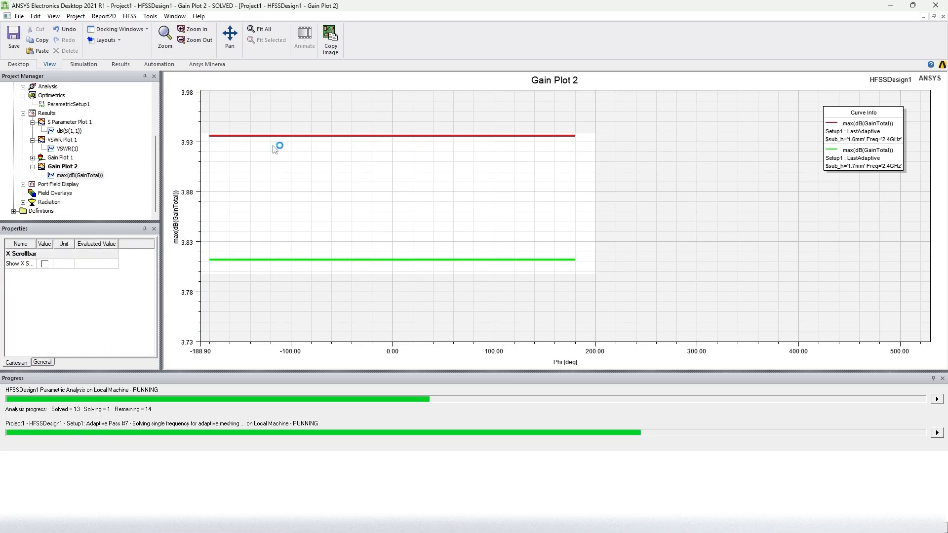
{"action": "right_click", "coordinate": [230, 203]}
{"action": "left_click", "coordinate": [247, 176]}
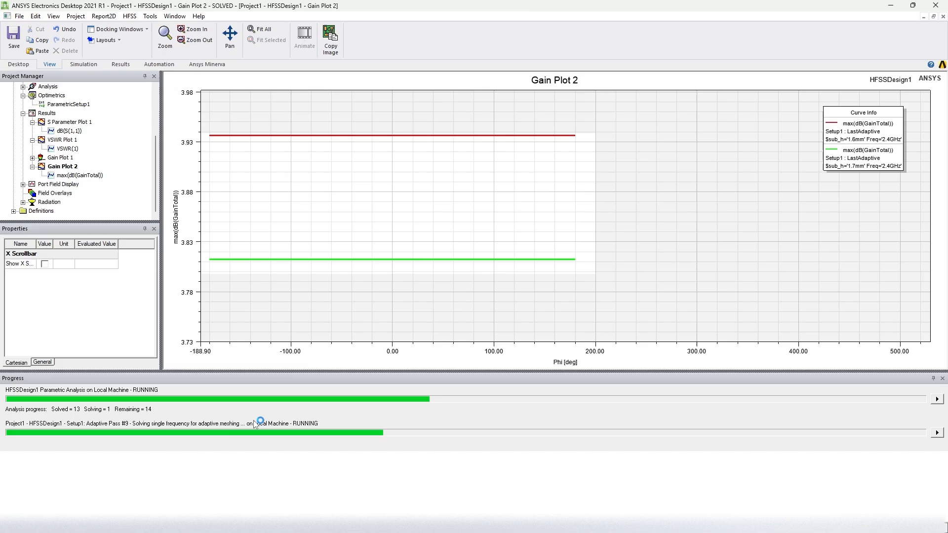
- Open S Parameter Plot 1 and identify the $sub_h value of the curve dipping just below 2.4 GHz
{"action": "double_click", "coordinate": [67, 124]}
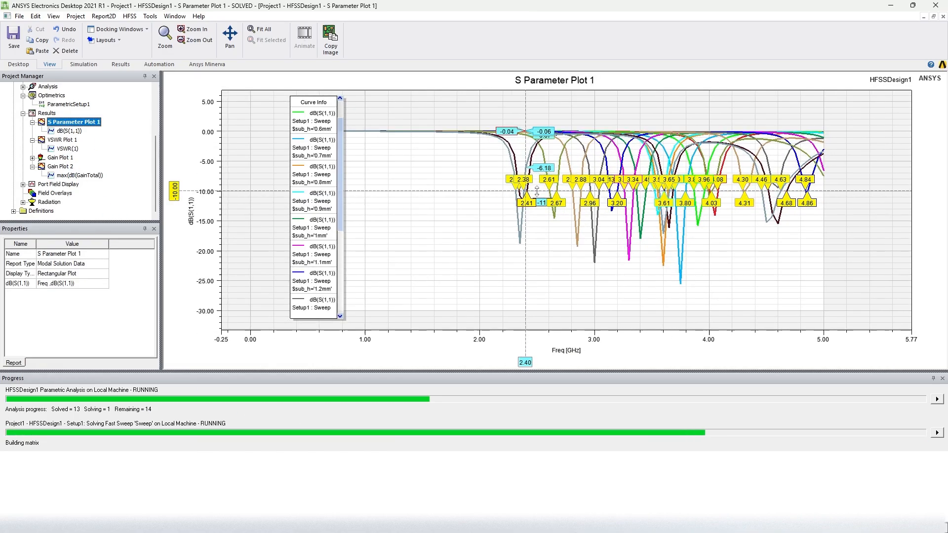
{"action": "scroll", "coordinate": [525, 207], "scroll_direction": "up", "scroll_amount": 5}
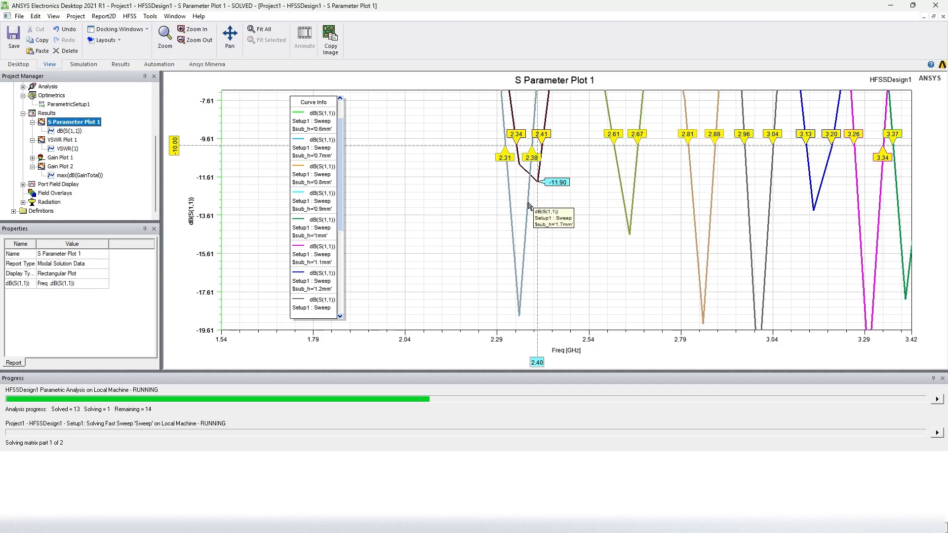
{"action": "left_click", "coordinate": [529, 206]}
{"action": "left_click_drag", "start_coordinate": [338, 218], "coordinate": [343, 323]}
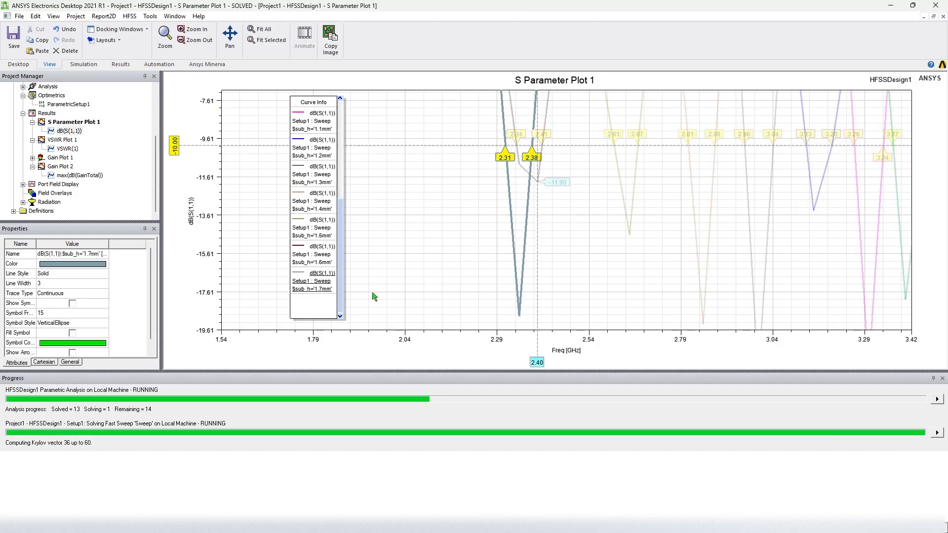
{"action": "left_click", "coordinate": [415, 226]}
{"action": "scroll", "coordinate": [469, 252], "scroll_direction": "up", "scroll_amount": 2}
{"action": "scroll", "coordinate": [470, 252], "scroll_direction": "down", "scroll_amount": 3}
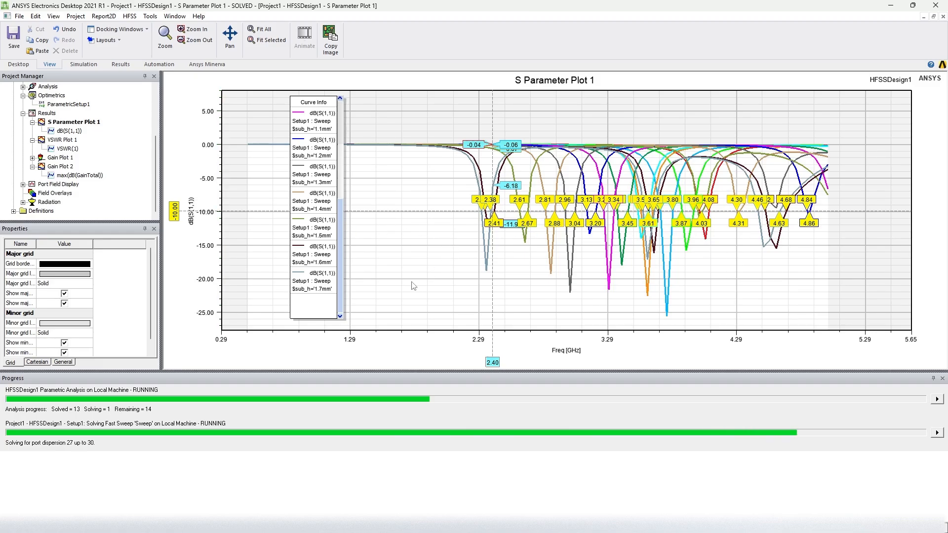
- Review the S Parameter Plot 1 curves and read through the legend's $sub_h entries from first to last
{"action": "left_click_drag", "start_coordinate": [341, 279], "coordinate": [342, 168]}
{"action": "left_click", "coordinate": [456, 268]}
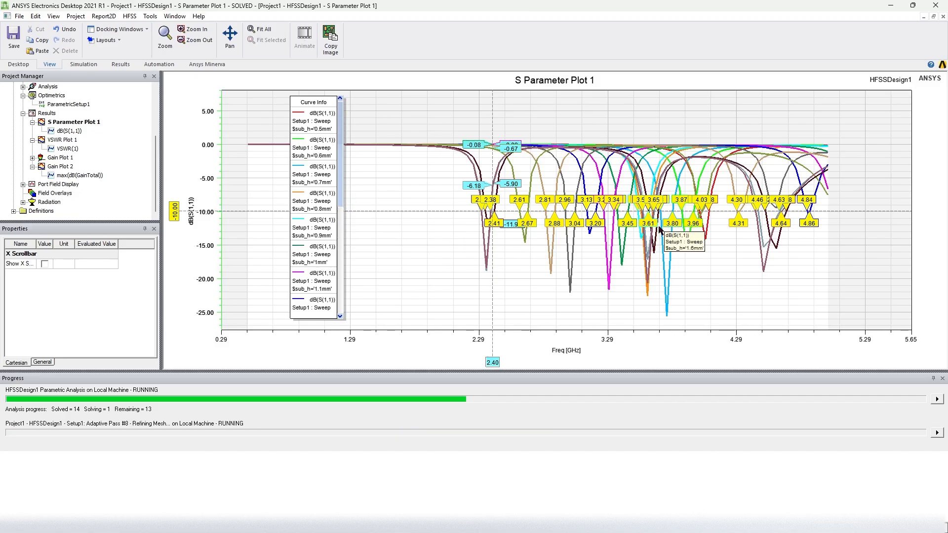
{"action": "left_click", "coordinate": [705, 238]}
{"action": "left_click", "coordinate": [689, 284]}
{"action": "left_click", "coordinate": [442, 229]}
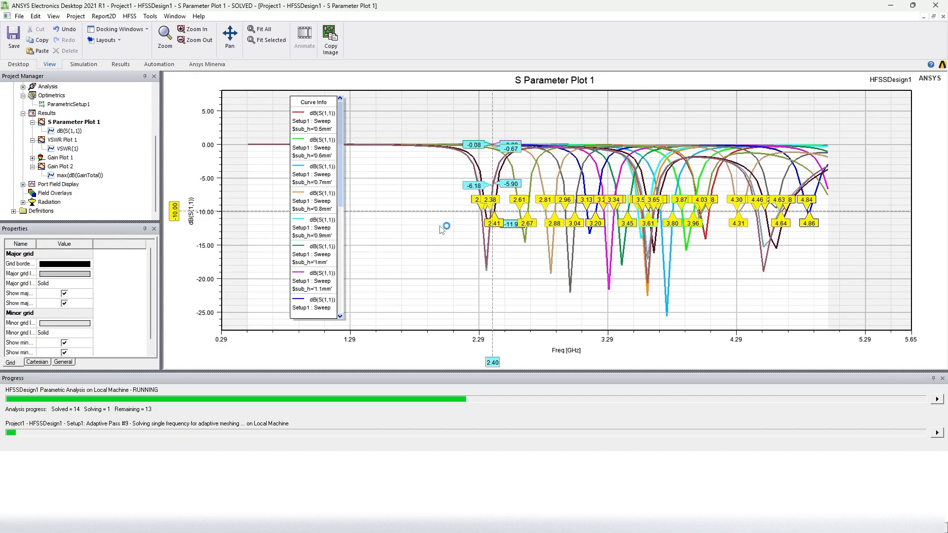
{"action": "scroll", "coordinate": [340, 239], "scroll_direction": "down", "scroll_amount": 2}
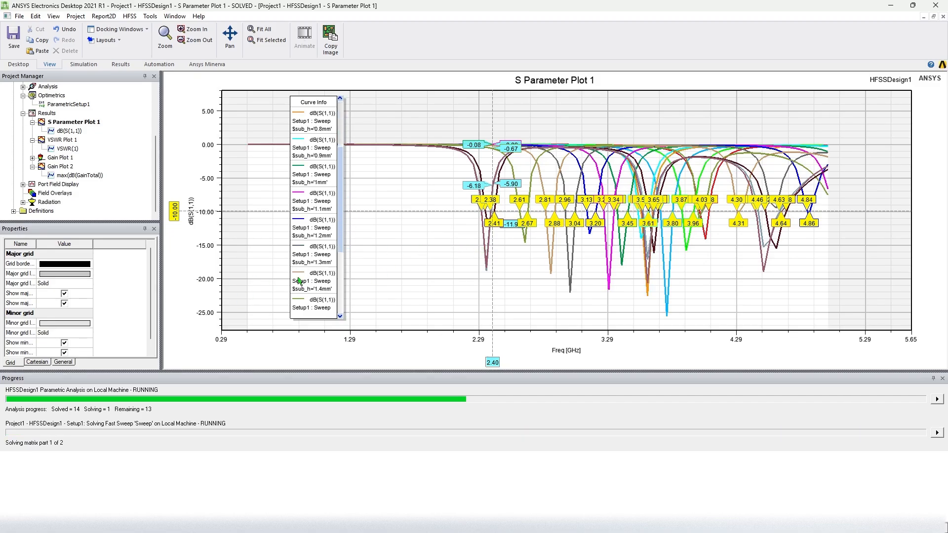
{"action": "scroll", "coordinate": [346, 251], "scroll_direction": "down", "scroll_amount": 4}
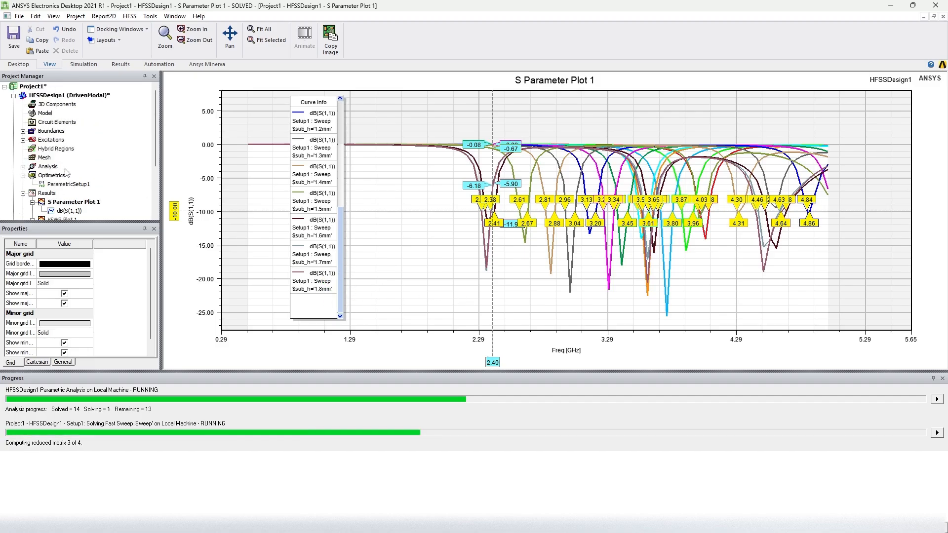
- Move the S Parameter Plot 1 legend closer to the dB(S(1,1)) axis, clear of the curves
{"action": "scroll", "coordinate": [96, 209], "scroll_direction": "up", "scroll_amount": 2}
{"action": "scroll", "coordinate": [96, 209], "scroll_direction": "down", "scroll_amount": 1}
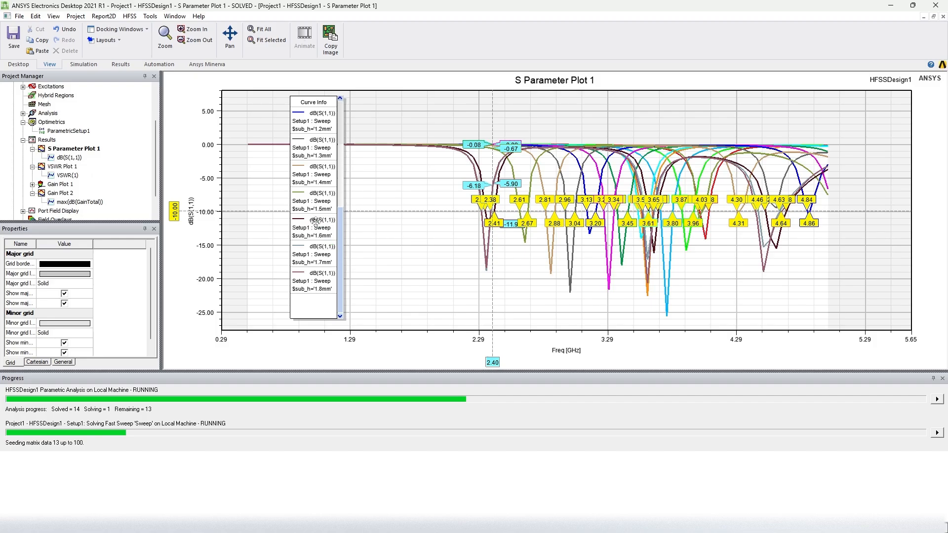
{"action": "left_click_drag", "start_coordinate": [315, 221], "coordinate": [251, 223]}
{"action": "left_click", "coordinate": [374, 296]}
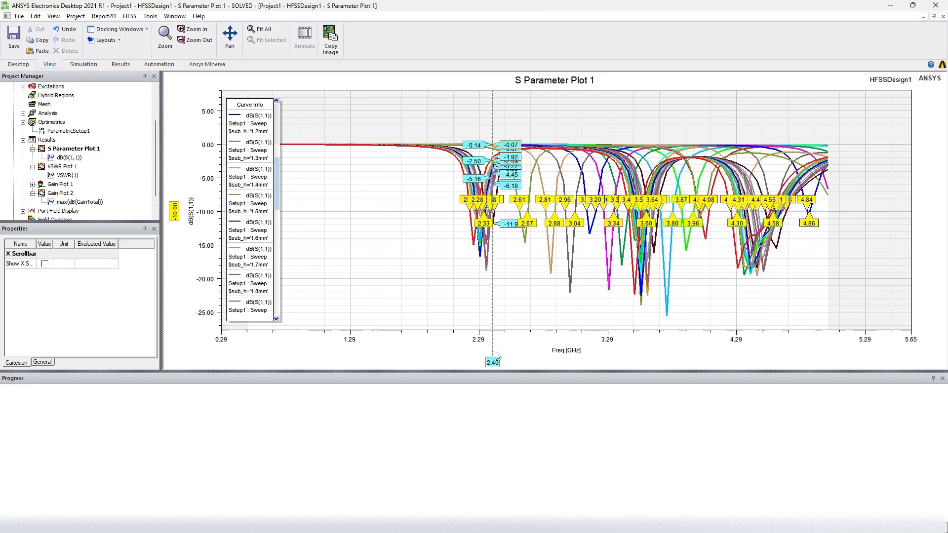
- Examine the S(1,1) curves around the 2.40 GHz marker, highlighting the $sub_h 3.2 mm and 1.6 mm curves
{"action": "scroll", "coordinate": [490, 235], "scroll_direction": "up", "scroll_amount": 5}
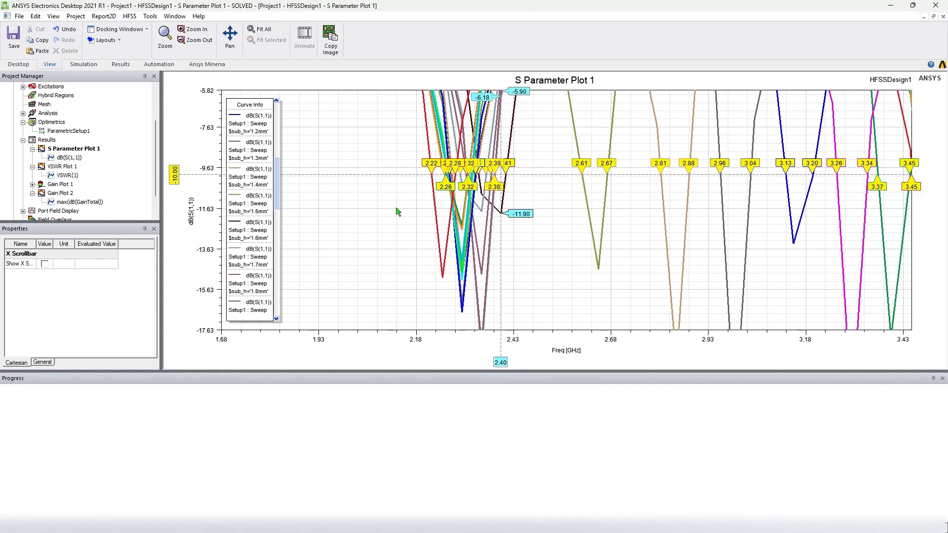
{"action": "left_click", "coordinate": [239, 230]}
{"action": "left_click", "coordinate": [516, 234]}
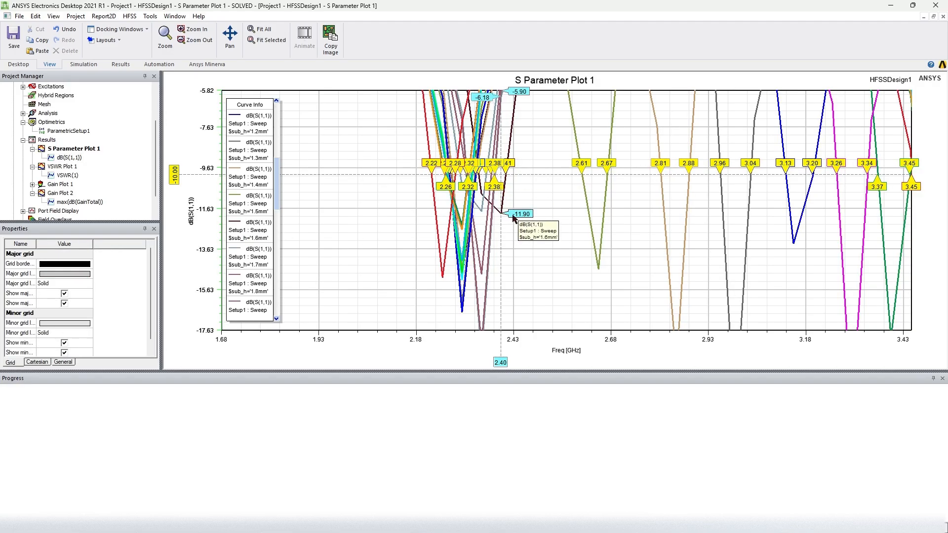
{"action": "scroll", "coordinate": [516, 219], "scroll_direction": "up", "scroll_amount": 1}
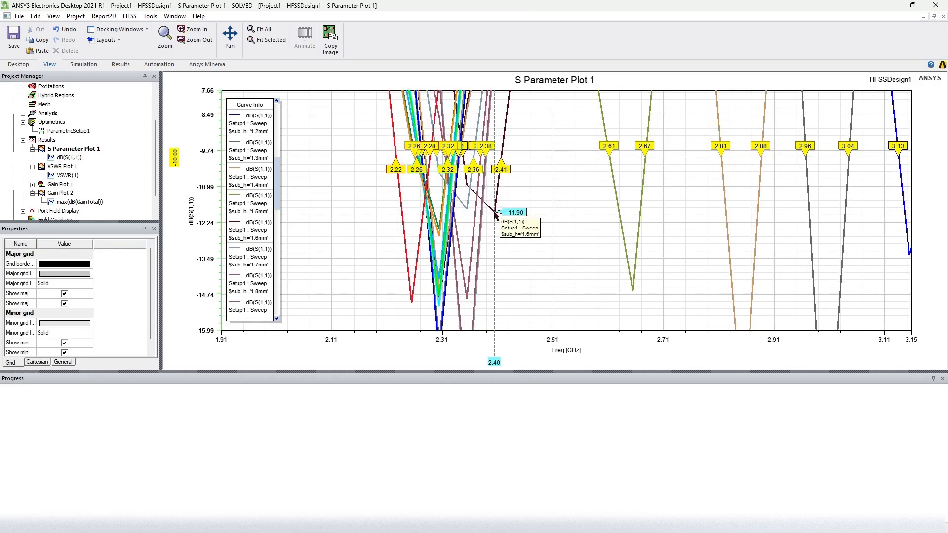
{"action": "left_click", "coordinate": [406, 284]}
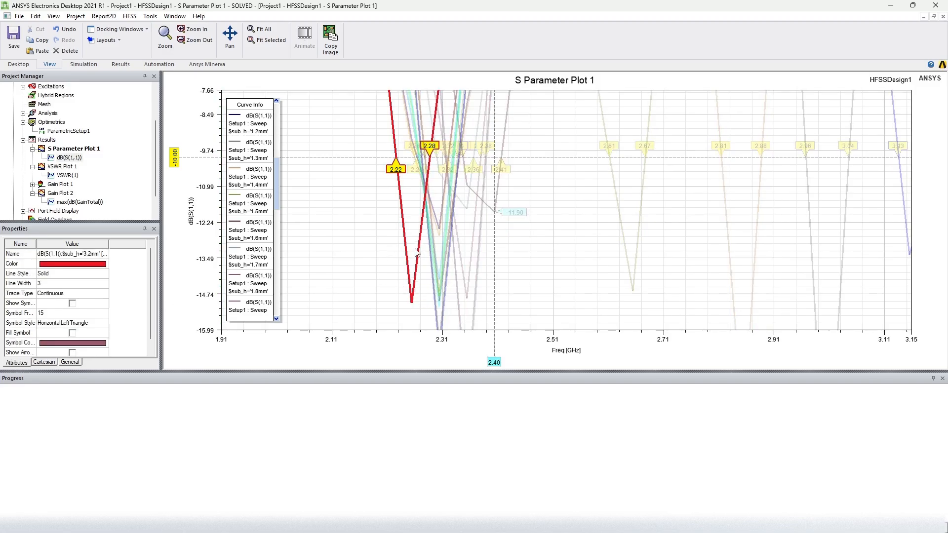
{"action": "left_click", "coordinate": [429, 265]}
{"action": "left_click", "coordinate": [434, 267]}
{"action": "left_click", "coordinate": [497, 209]}
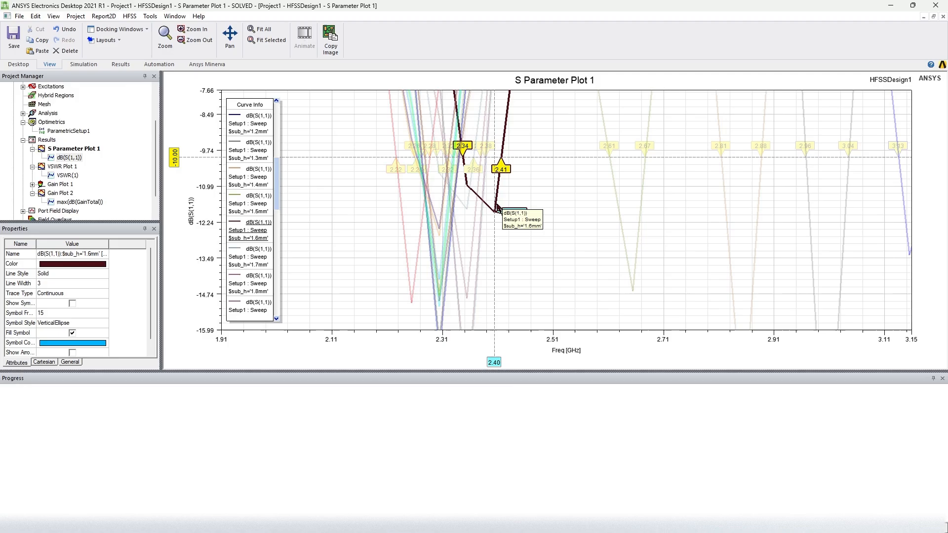
{"action": "left_click", "coordinate": [533, 227]}
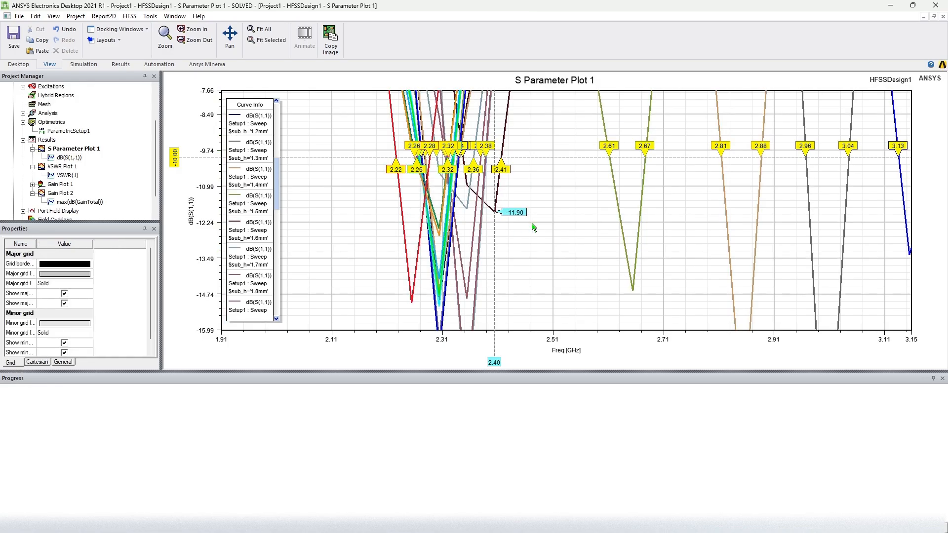
- Highlight the $sub_h 1.3 mm curve near 3 GHz and review all S(1,1) curves over the full frequency range
{"action": "scroll", "coordinate": [691, 219], "scroll_direction": "down", "scroll_amount": 5}
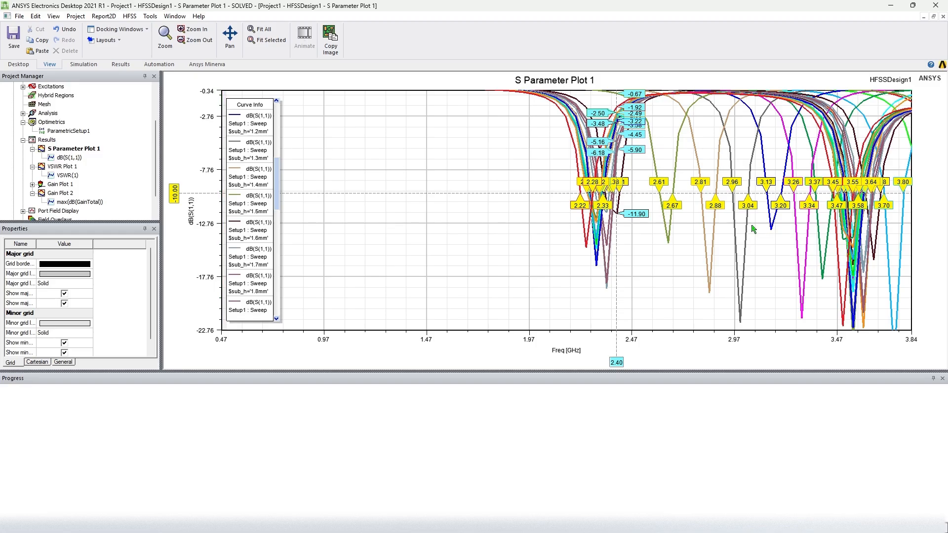
{"action": "left_click", "coordinate": [746, 223]}
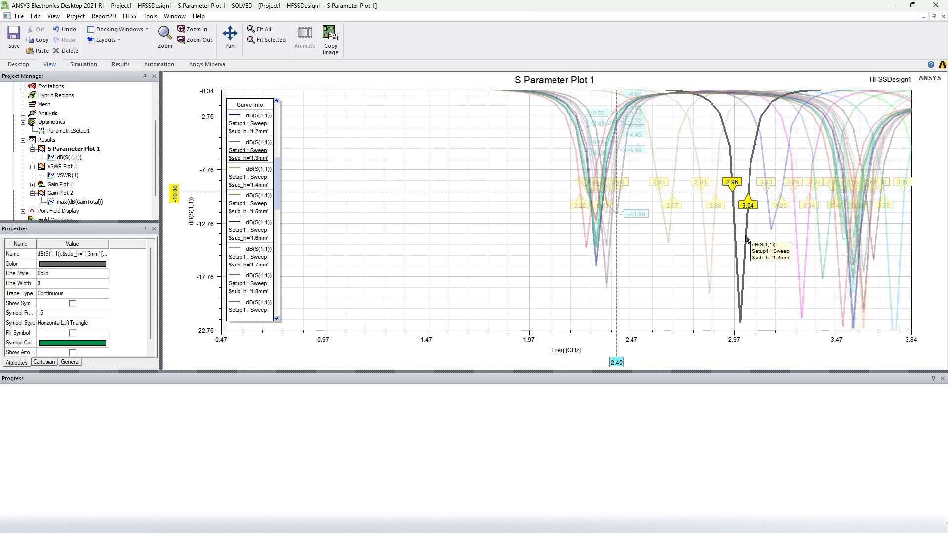
{"action": "left_click", "coordinate": [689, 274]}
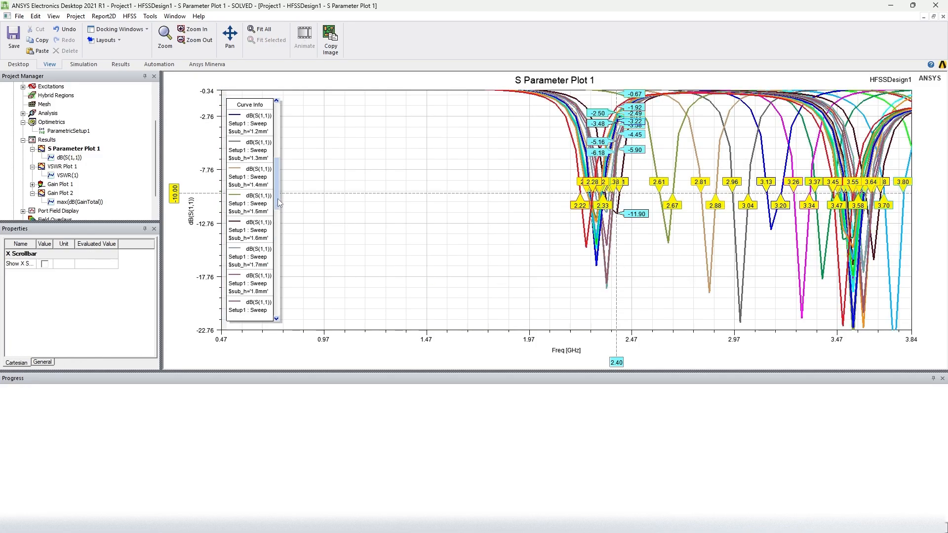
{"action": "scroll", "coordinate": [570, 219], "scroll_direction": "down", "scroll_amount": 5}
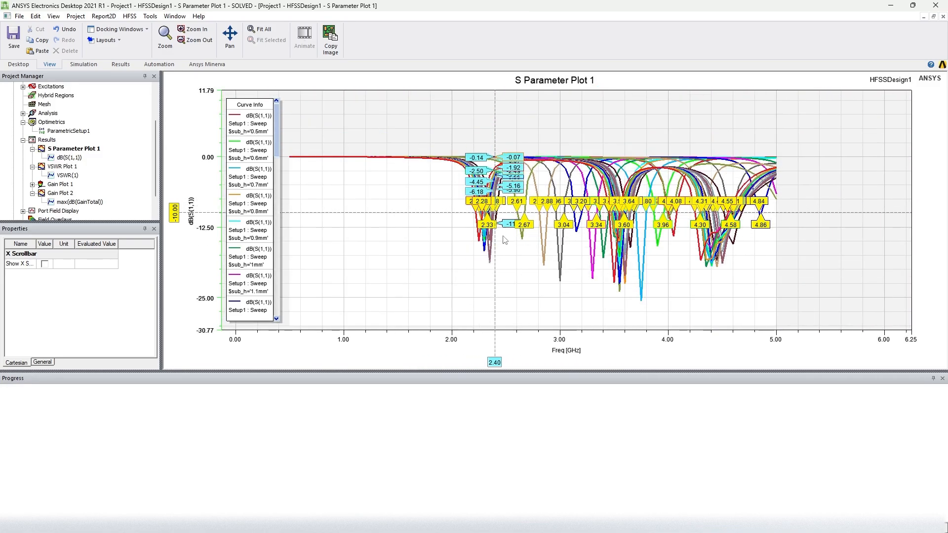
- Open VSWR Plot 1 and inspect the lowest curves at the 2.40 GHz marker, highlighting $sub_h 1.7 mm and 1.8 mm
{"action": "double_click", "coordinate": [55, 167]}
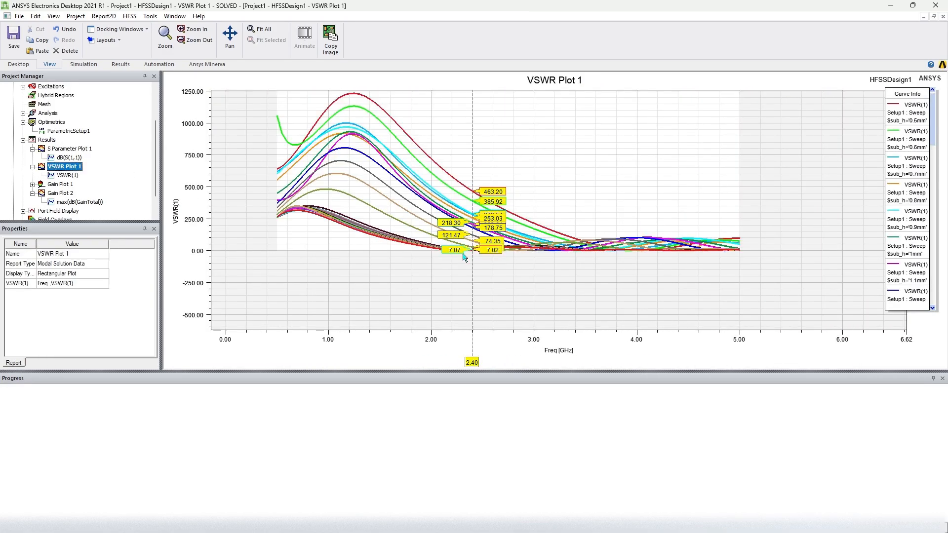
{"action": "scroll", "coordinate": [474, 257], "scroll_direction": "up", "scroll_amount": 4}
{"action": "scroll", "coordinate": [473, 256], "scroll_direction": "up", "scroll_amount": 10}
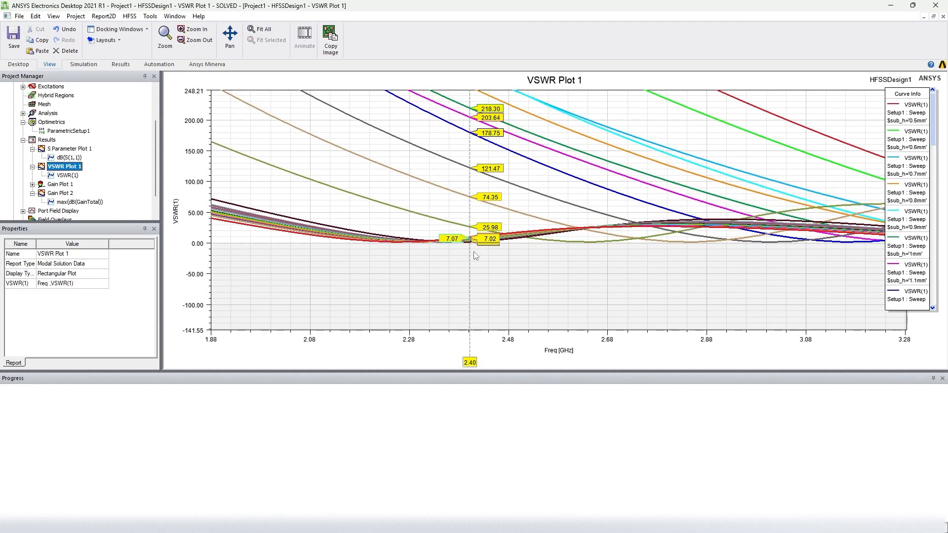
{"action": "scroll", "coordinate": [469, 245], "scroll_direction": "up", "scroll_amount": 3}
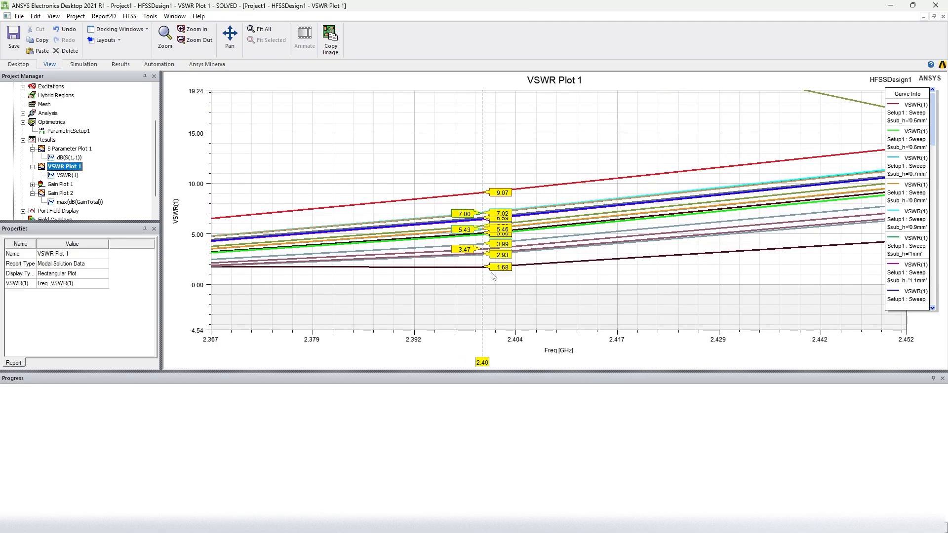
{"action": "left_click", "coordinate": [517, 245]}
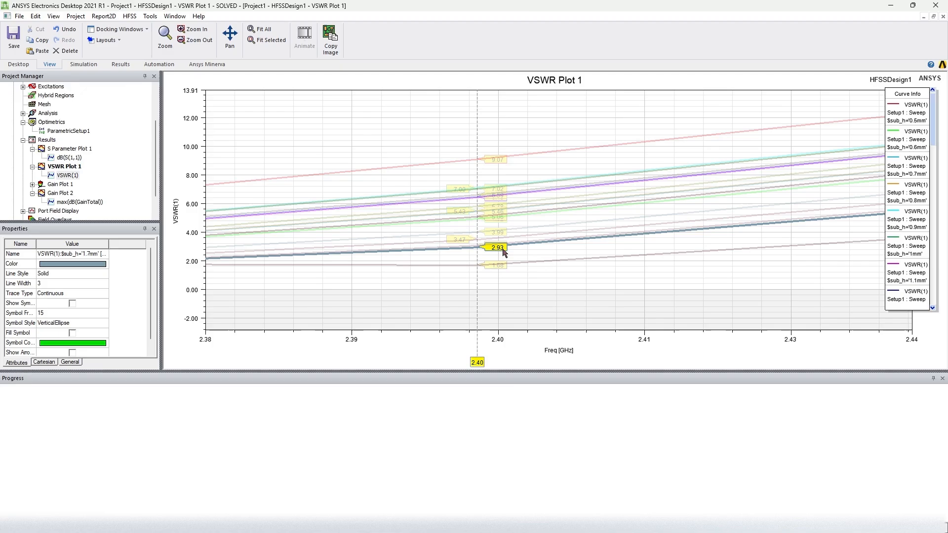
{"action": "left_click", "coordinate": [474, 246]}
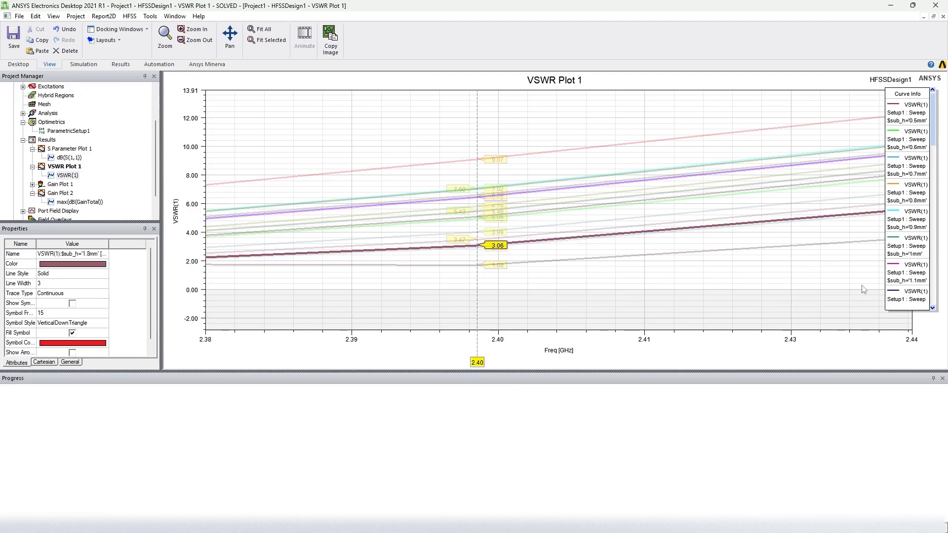
- Highlight the $sub_h 1.7 mm curve and then the lowest curve in VSWR Plot 1, and clear the highlighting
{"action": "left_click_drag", "start_coordinate": [934, 142], "coordinate": [933, 203]}
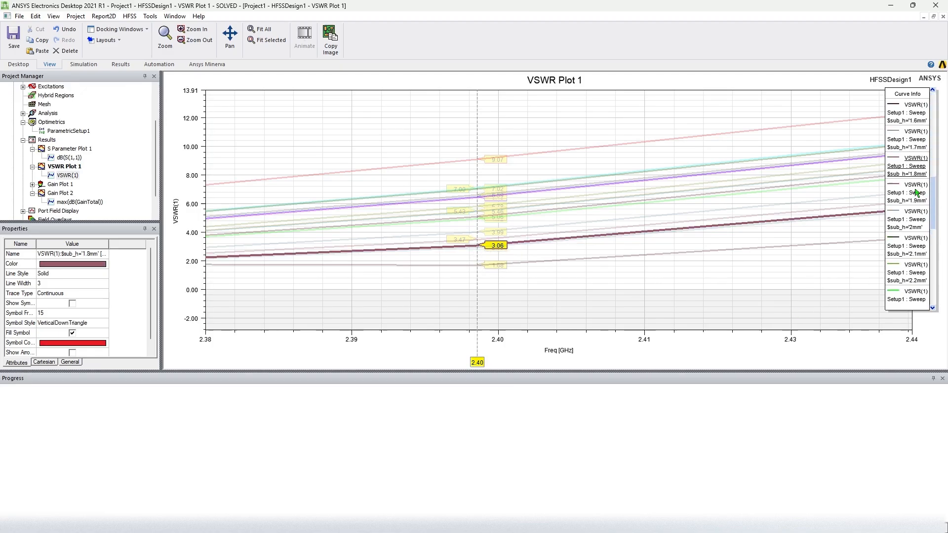
{"action": "left_click", "coordinate": [537, 247]}
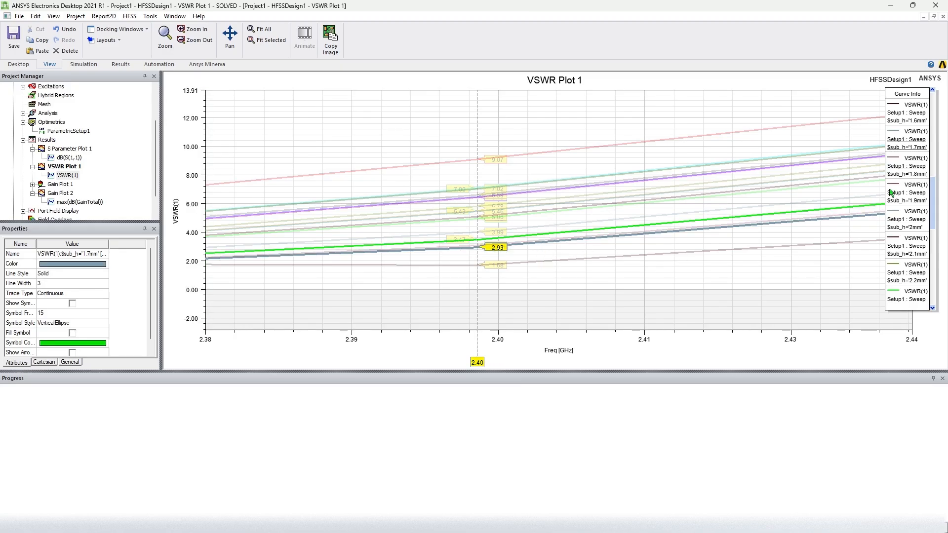
{"action": "left_click", "coordinate": [530, 263]}
{"action": "left_click", "coordinate": [501, 294]}
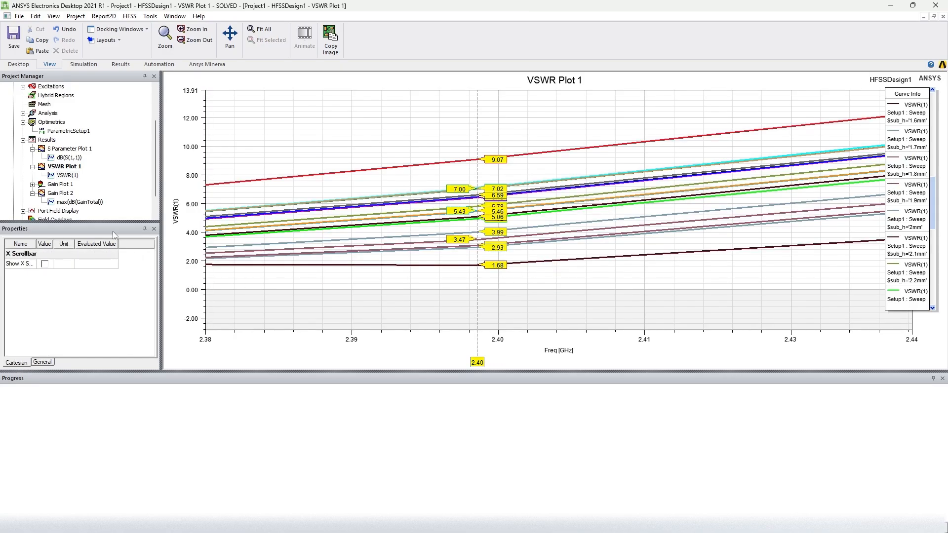
- Open Gain Plot 2 and compare its top two maximum-gain curves, highlighting $sub_h 1.6 mm and 1.7 mm
{"action": "double_click", "coordinate": [67, 193]}
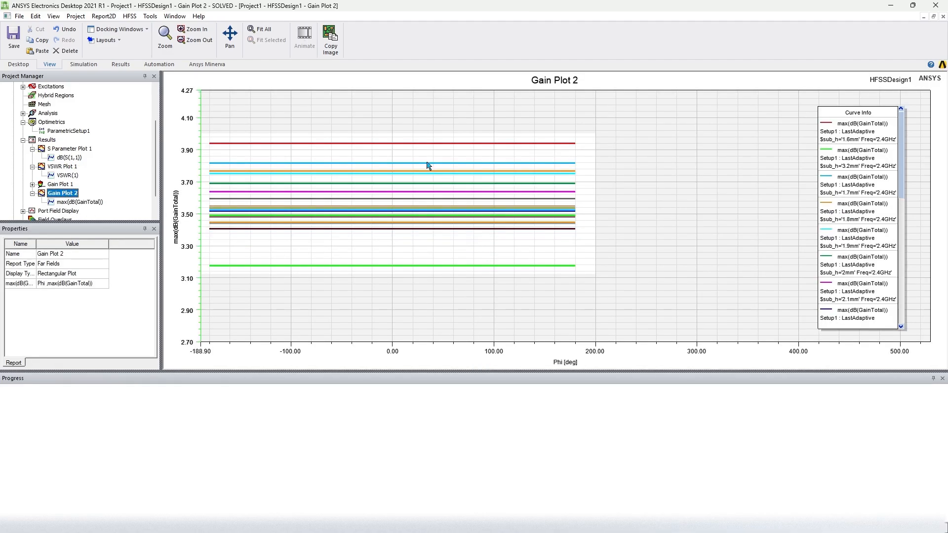
{"action": "left_click", "coordinate": [409, 143]}
{"action": "left_click", "coordinate": [715, 191]}
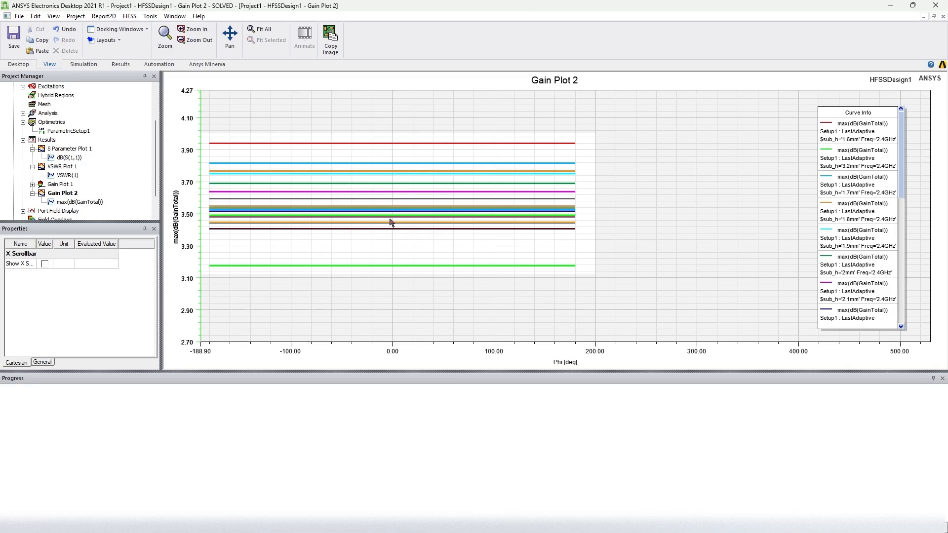
{"action": "left_click", "coordinate": [276, 144]}
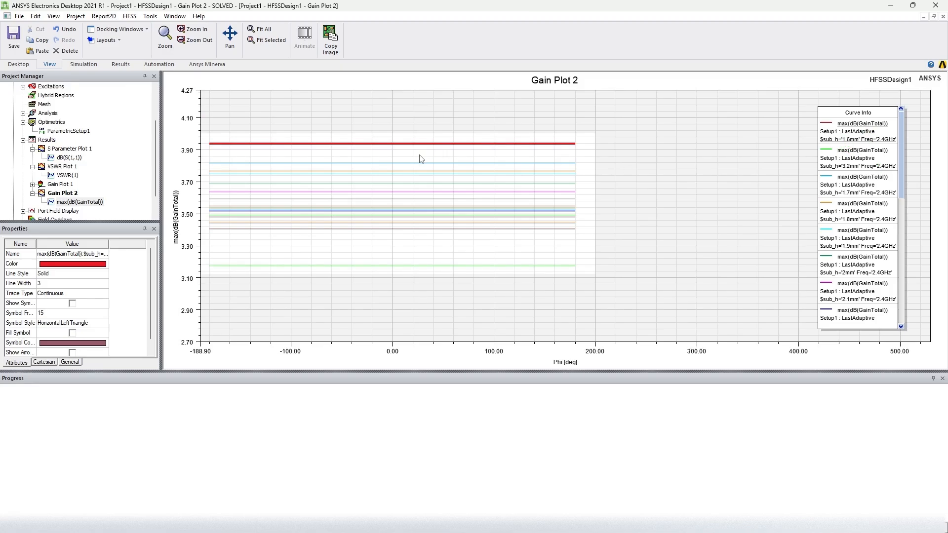
{"action": "left_click", "coordinate": [415, 168]}
{"action": "left_click", "coordinate": [413, 172]}
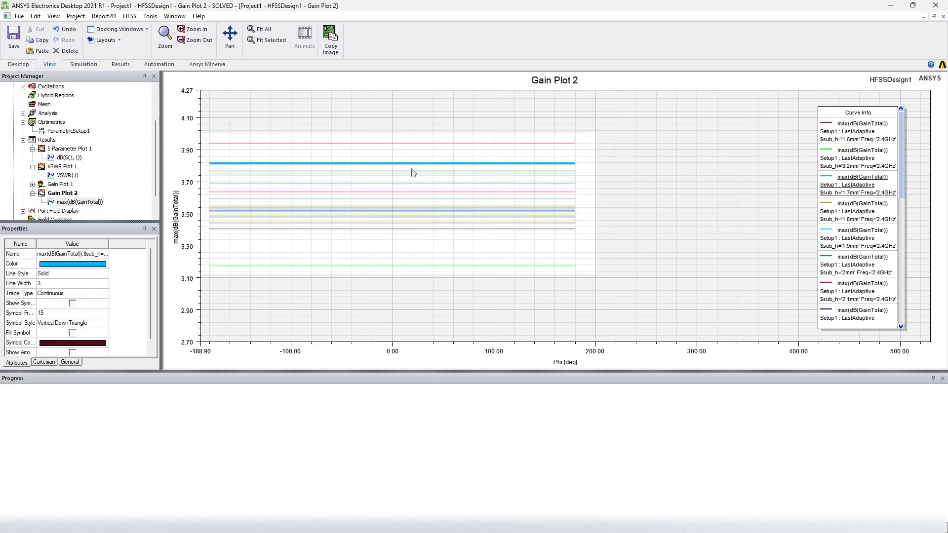
{"action": "left_click", "coordinate": [301, 144]}
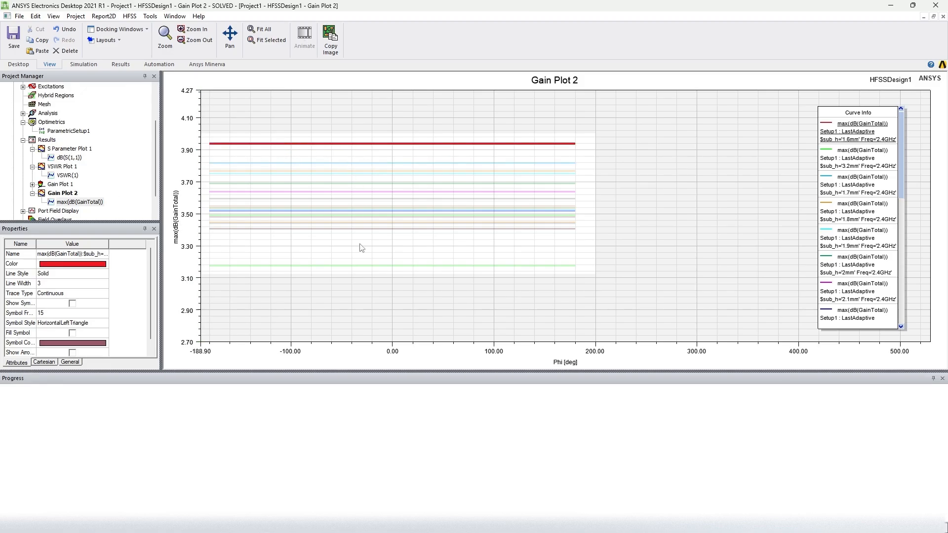
- Modify the Gain Plot 1 report to use the $sub_h value 1mm instead of Nominal and apply the trace
{"action": "double_click", "coordinate": [58, 184]}
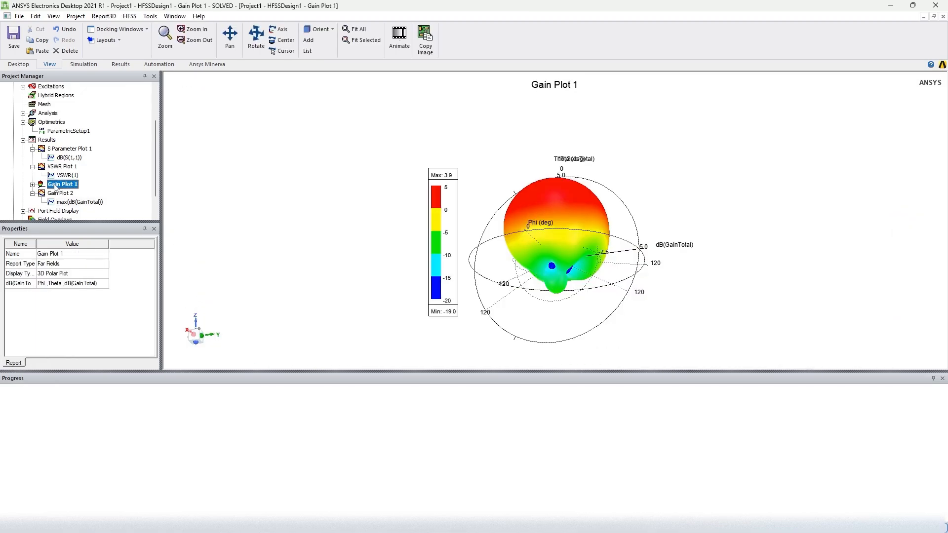
{"action": "right_click", "coordinate": [55, 185]}
{"action": "left_click", "coordinate": [99, 253]}
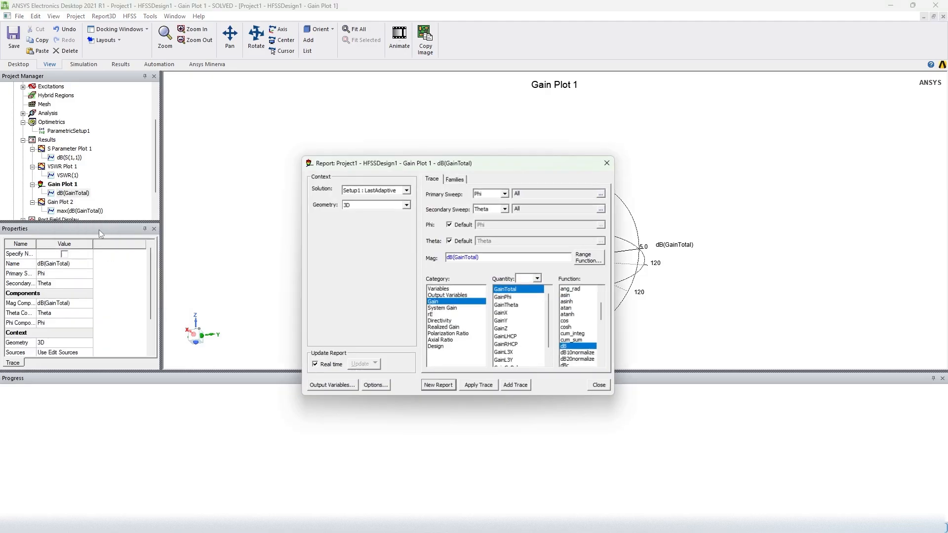
{"action": "left_click", "coordinate": [454, 179]}
{"action": "left_click", "coordinate": [580, 237]}
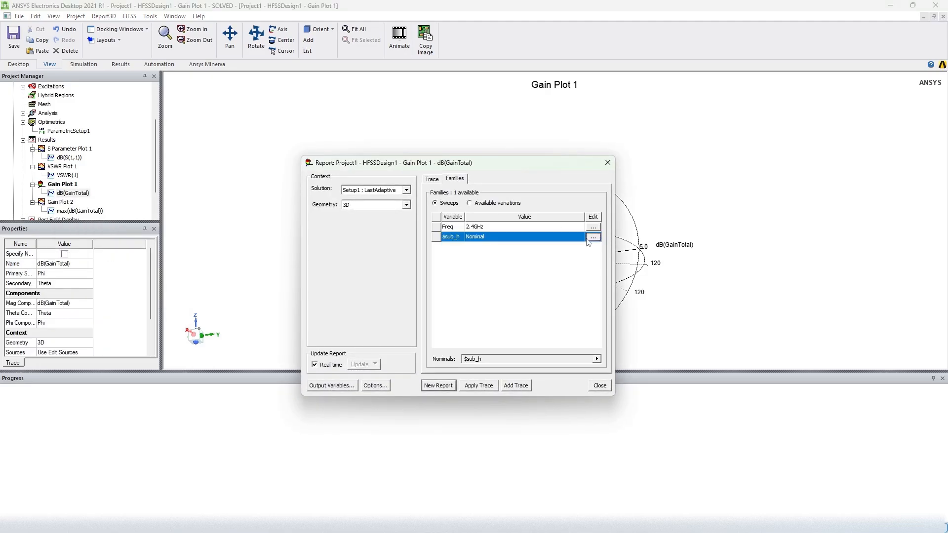
{"action": "left_click", "coordinate": [592, 237]}
{"action": "left_click", "coordinate": [622, 285]}
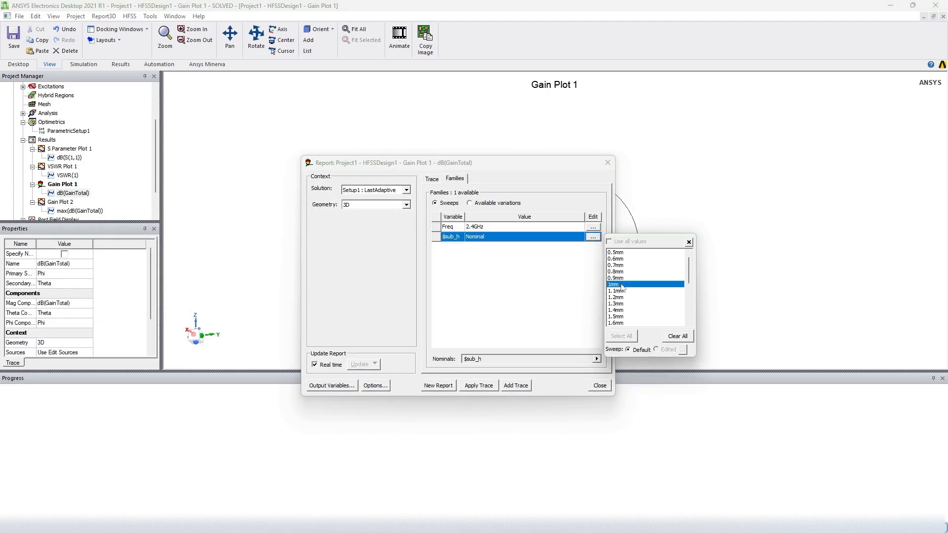
{"action": "left_click", "coordinate": [488, 385]}
{"action": "left_click", "coordinate": [594, 386]}
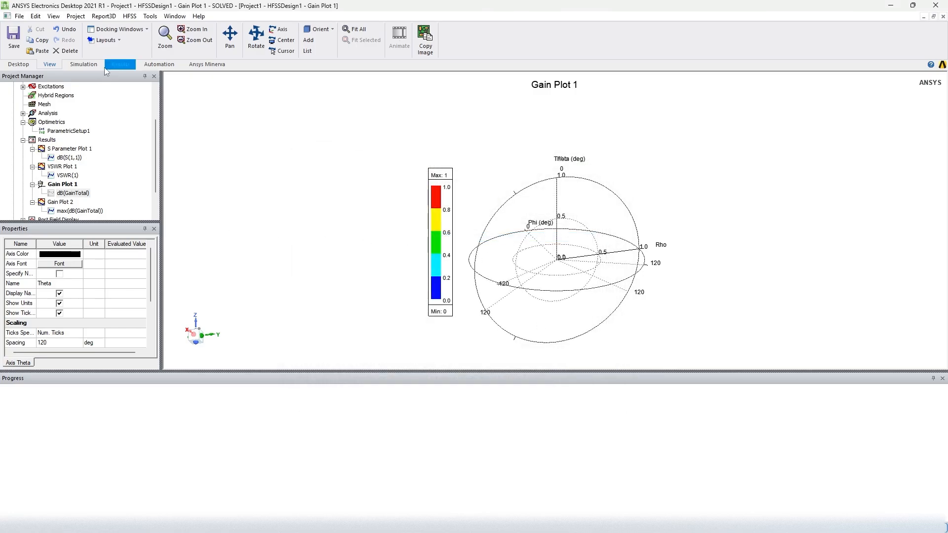
{"action": "left_click", "coordinate": [84, 64]}
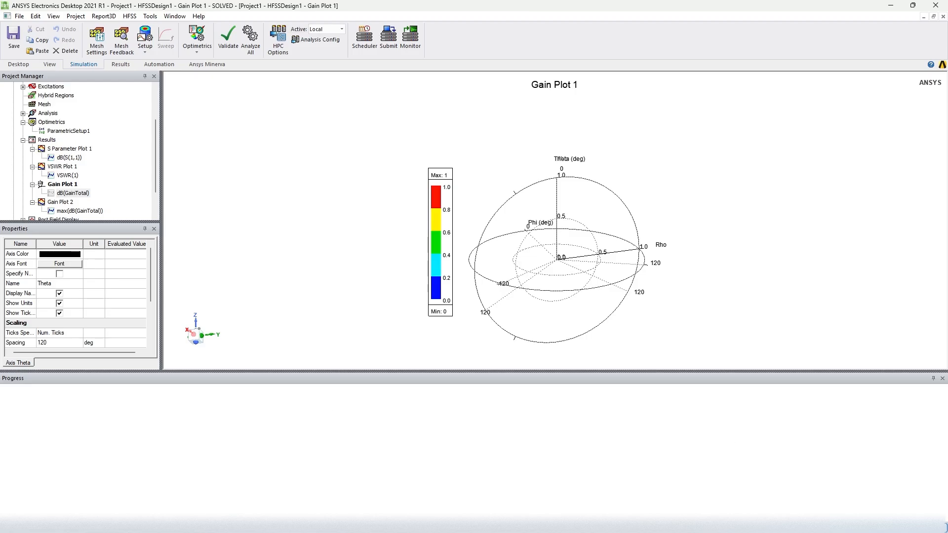
{"action": "left_click", "coordinate": [120, 64]}
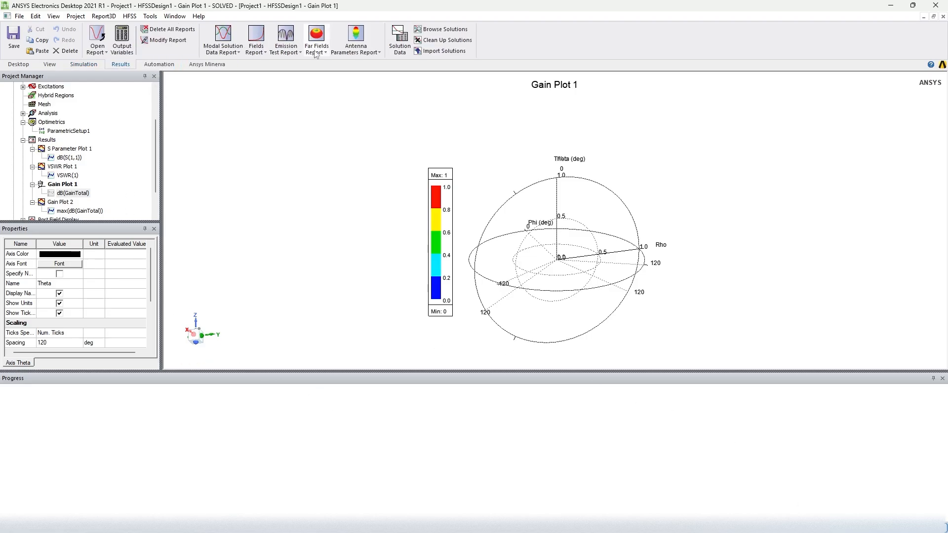
{"action": "left_click", "coordinate": [444, 40]}
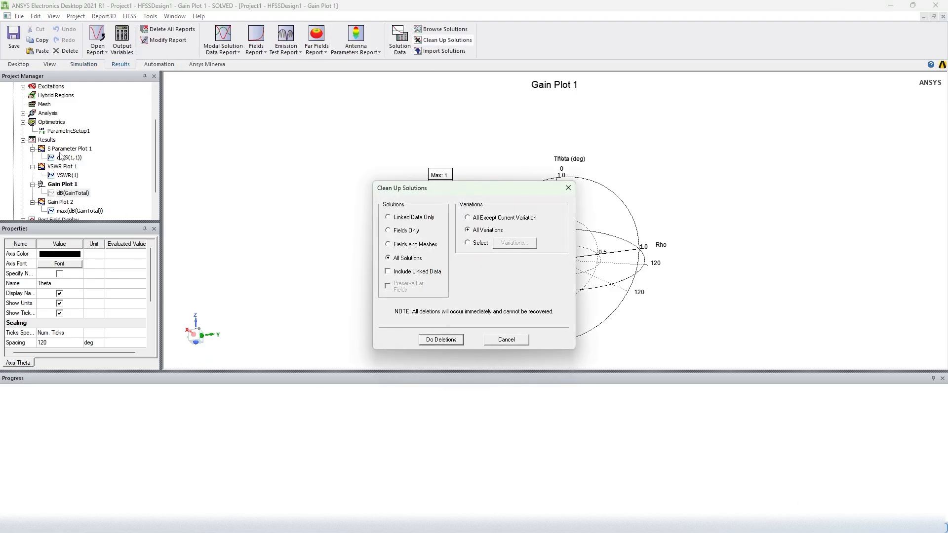
{"action": "left_click", "coordinate": [506, 339]}
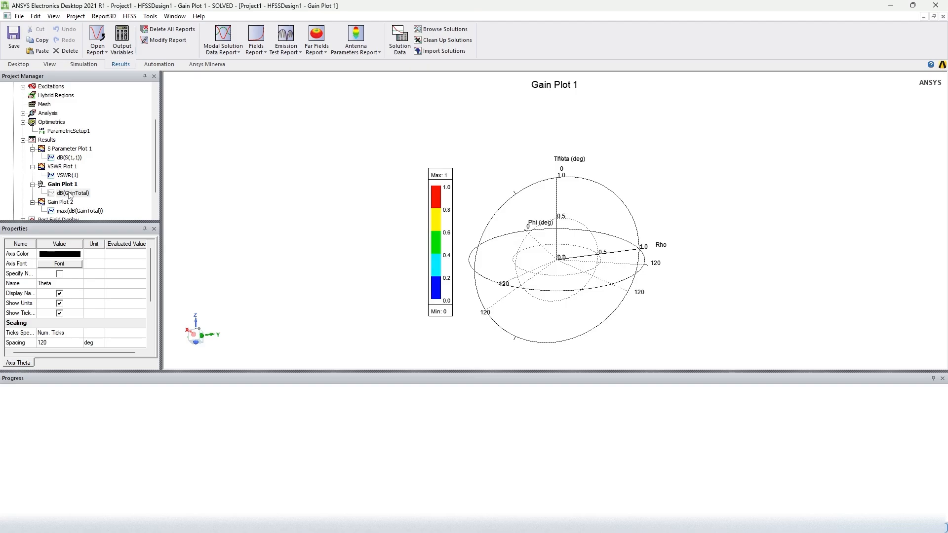
- Revisit the $sub_h 1.6 mm curve in Gain Plot 2, and review VSWR Plot 1 and S Parameter Plot 1
{"action": "double_click", "coordinate": [58, 202]}
{"action": "left_click", "coordinate": [299, 144]}
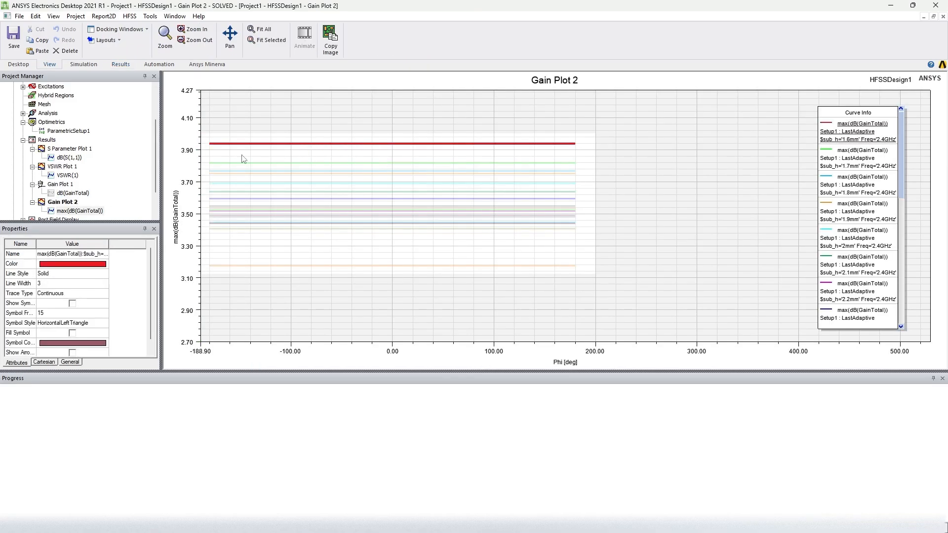
{"action": "double_click", "coordinate": [64, 167]}
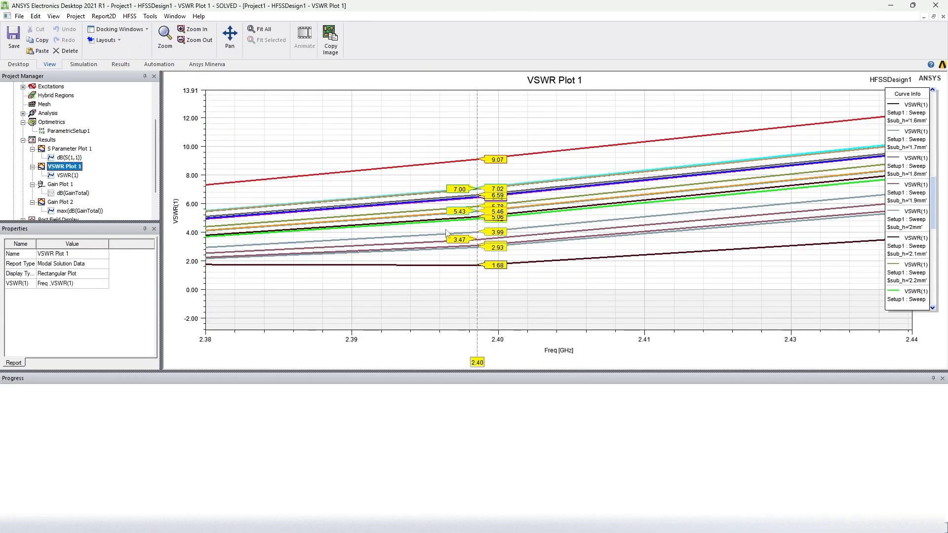
{"action": "double_click", "coordinate": [71, 149]}
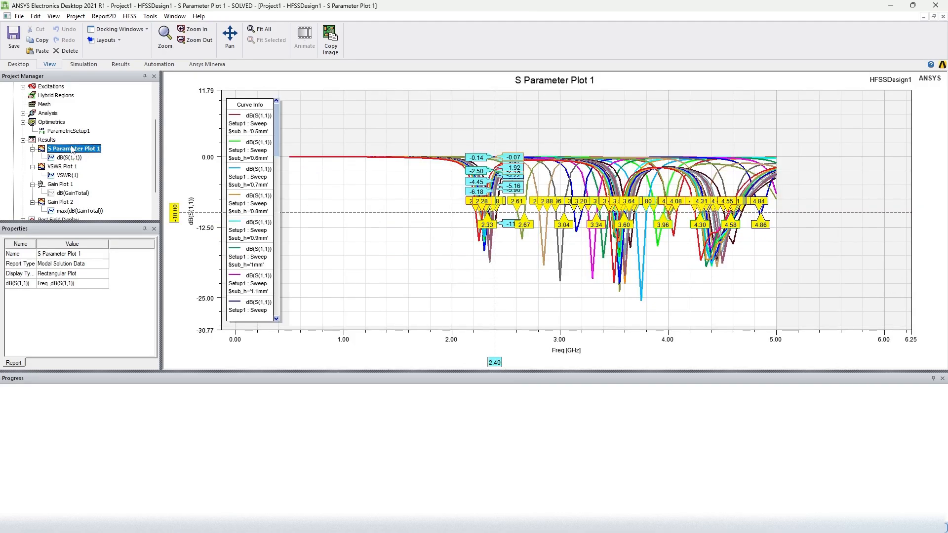
{"action": "left_click", "coordinate": [430, 254]}
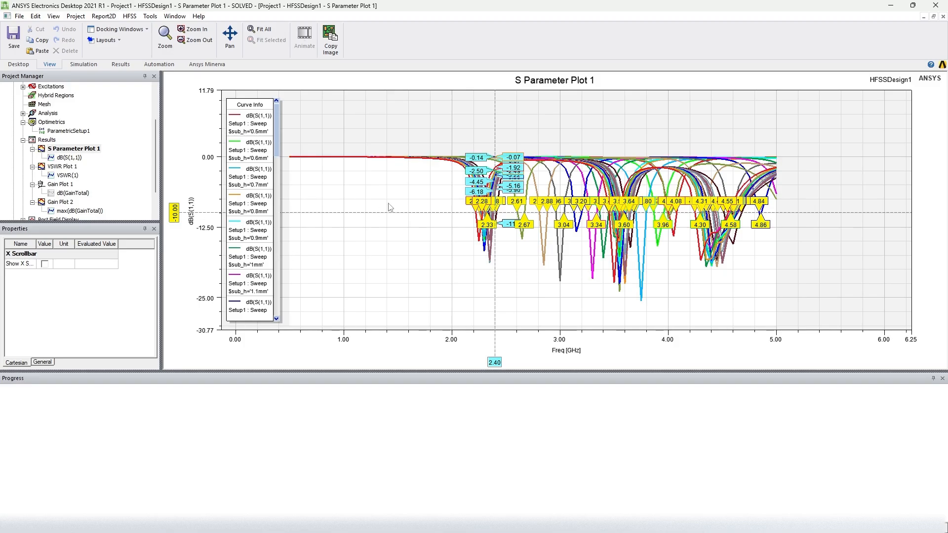
{"action": "scroll", "coordinate": [67, 137], "scroll_direction": "up", "scroll_amount": 2}
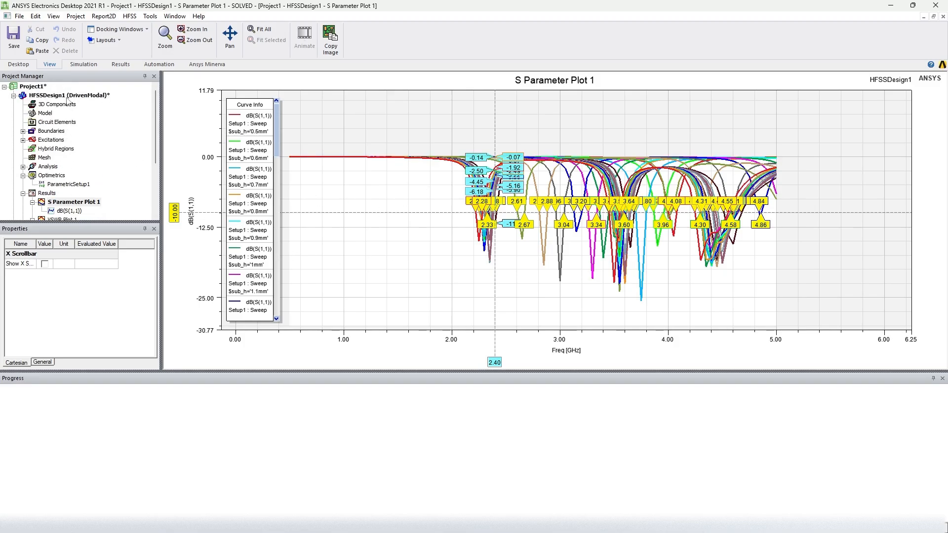
{"action": "scroll", "coordinate": [102, 171], "scroll_direction": "down", "scroll_amount": 2}
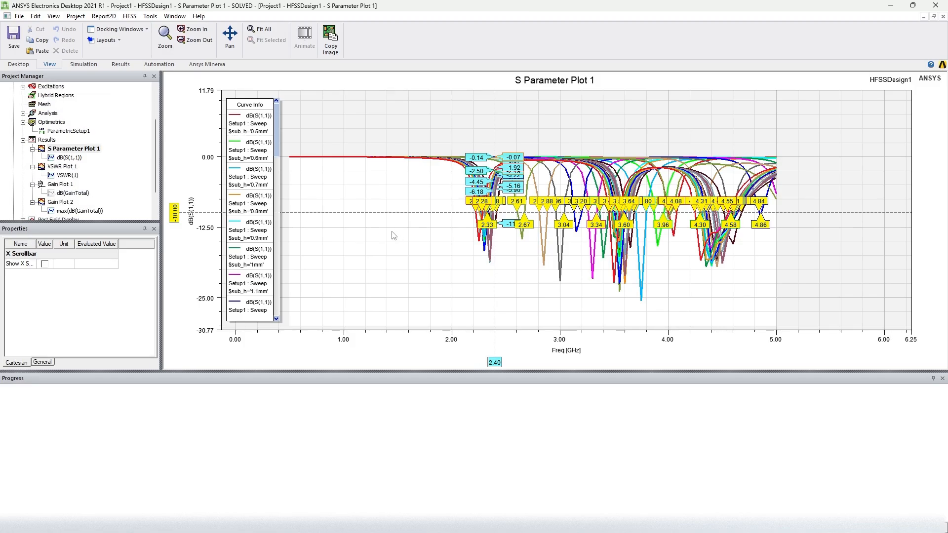
{"action": "scroll", "coordinate": [83, 140], "scroll_direction": "up", "scroll_amount": 2}
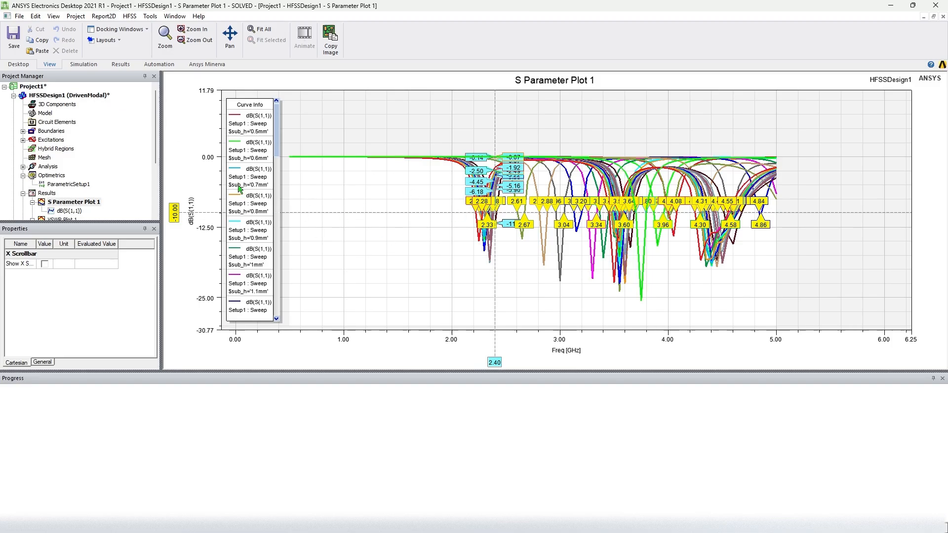
{"action": "scroll", "coordinate": [103, 194], "scroll_direction": "down", "scroll_amount": 3}
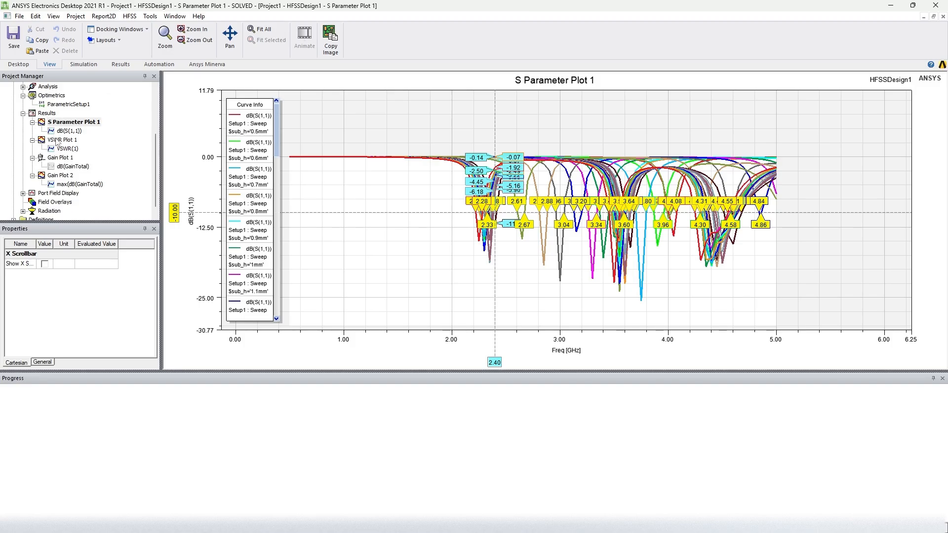
{"action": "left_click", "coordinate": [59, 158]}
{"action": "left_click", "coordinate": [60, 183]}
{"action": "left_click", "coordinate": [123, 196]}
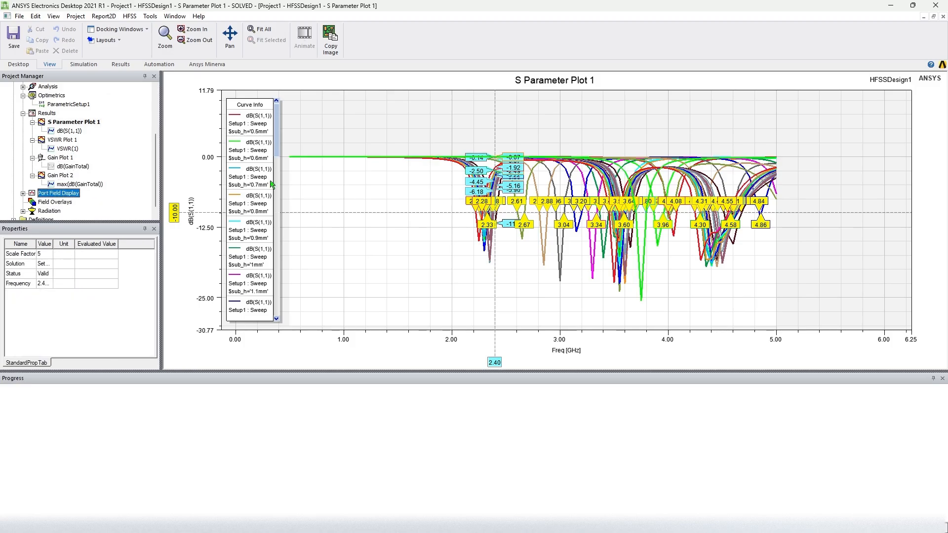
{"action": "scroll", "coordinate": [140, 183], "scroll_direction": "up", "scroll_amount": 3}
{"action": "left_click", "coordinate": [365, 215]}
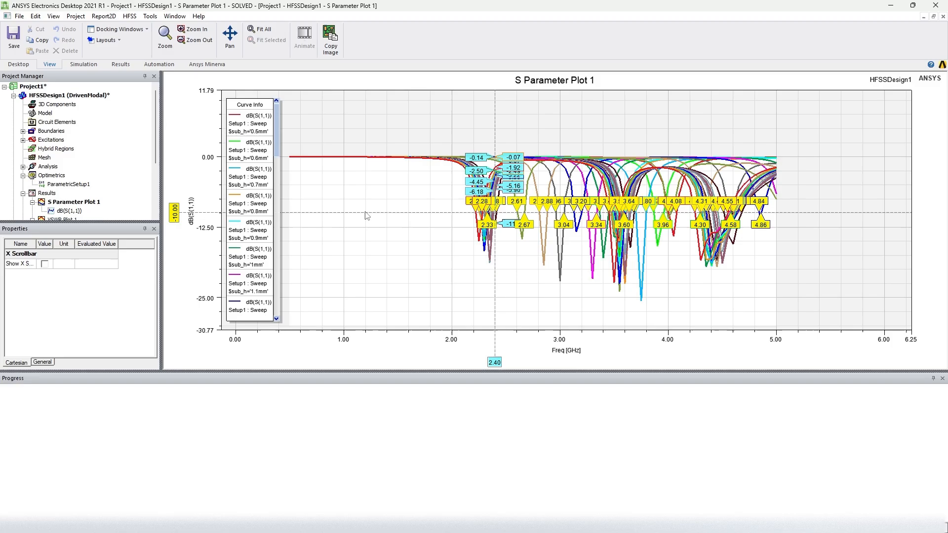
{"action": "left_click", "coordinate": [58, 206]}
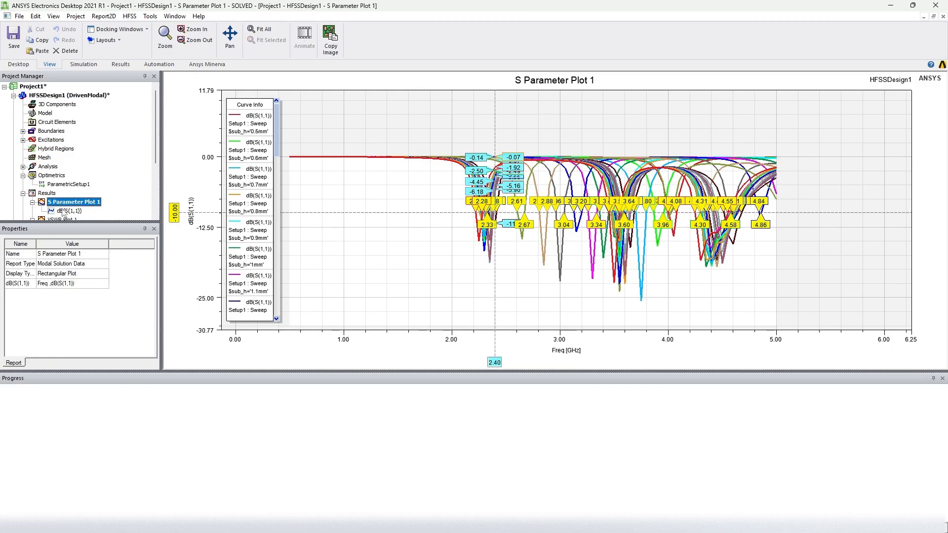
{"action": "scroll", "coordinate": [62, 210], "scroll_direction": "down", "scroll_amount": 2}
- Add a marker to the $sub_h 1.6 mm curve in Gain Plot 2 and move it to Phi -50 deg
{"action": "left_click", "coordinate": [62, 202]}
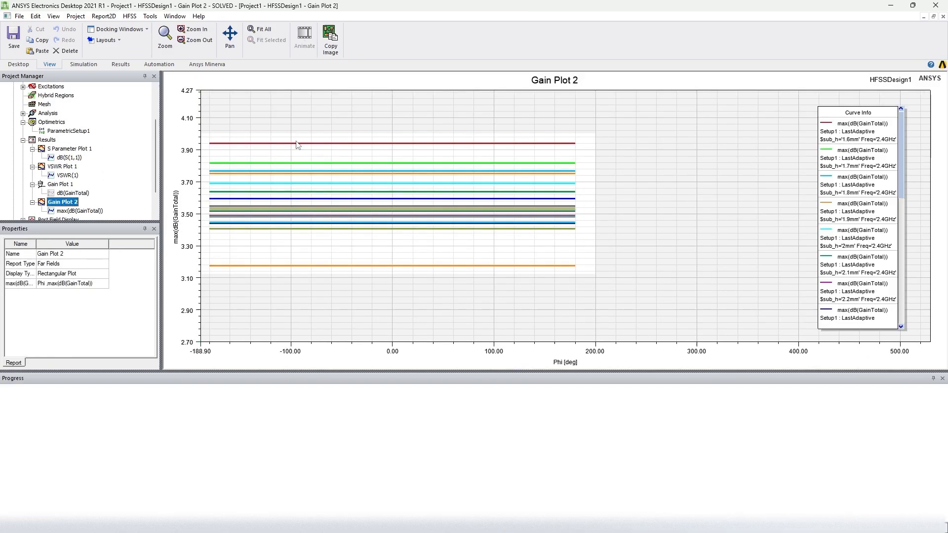
{"action": "left_click", "coordinate": [297, 144]}
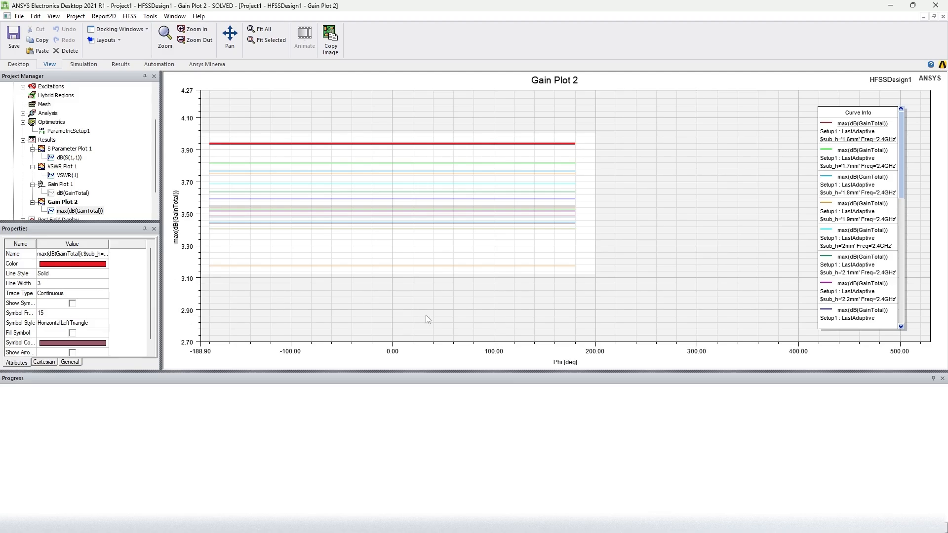
{"action": "right_click", "coordinate": [322, 255]}
{"action": "mouse_move", "coordinate": [359, 262]}
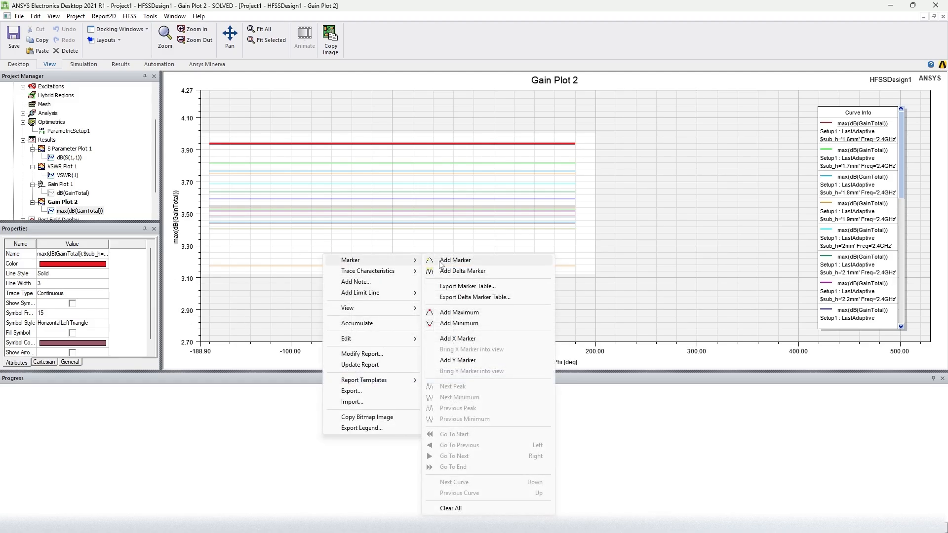
{"action": "left_click", "coordinate": [455, 260]}
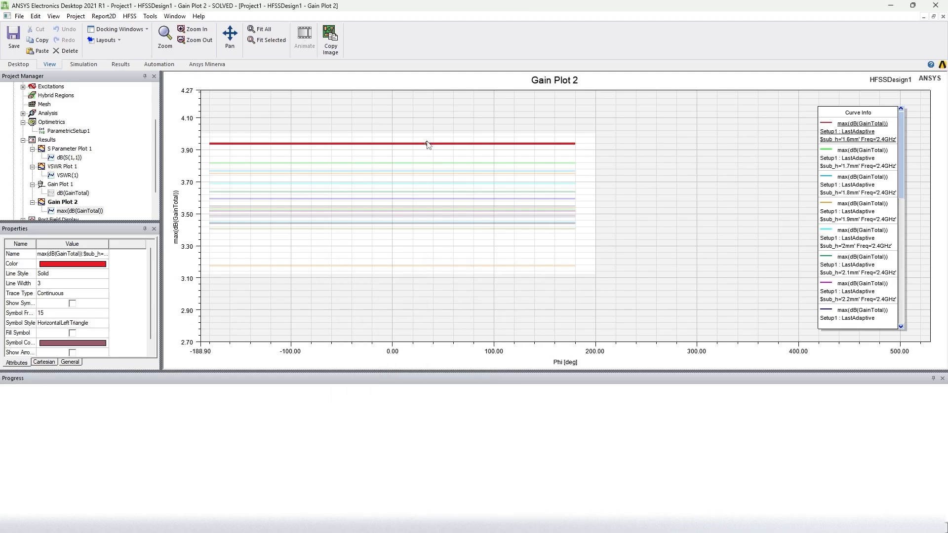
{"action": "left_click", "coordinate": [427, 143]}
{"action": "right_click", "coordinate": [407, 140]}
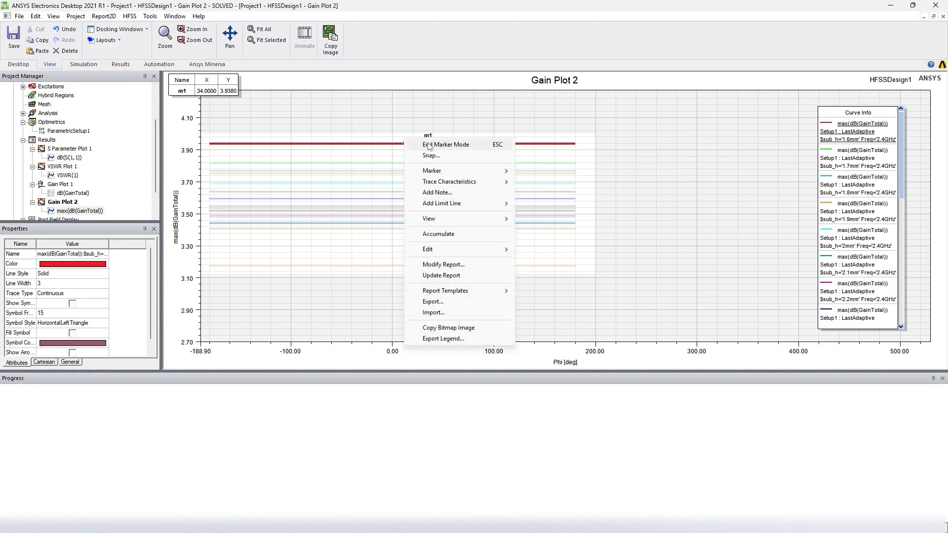
{"action": "left_click", "coordinate": [410, 145]}
{"action": "left_click_drag", "start_coordinate": [407, 143], "coordinate": [341, 142]}
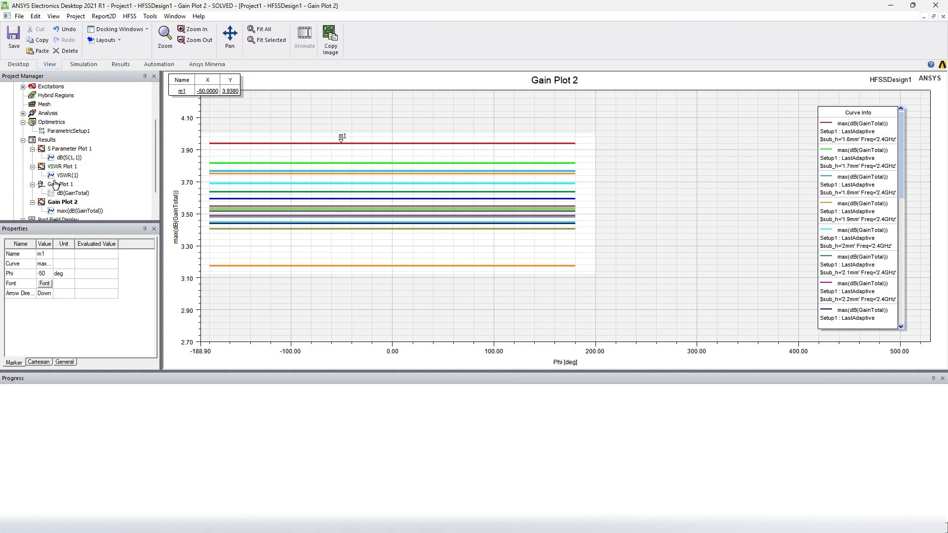
- Review the trace settings of the Gain Plot 2 report and close them without making changes
{"action": "right_click", "coordinate": [77, 210]}
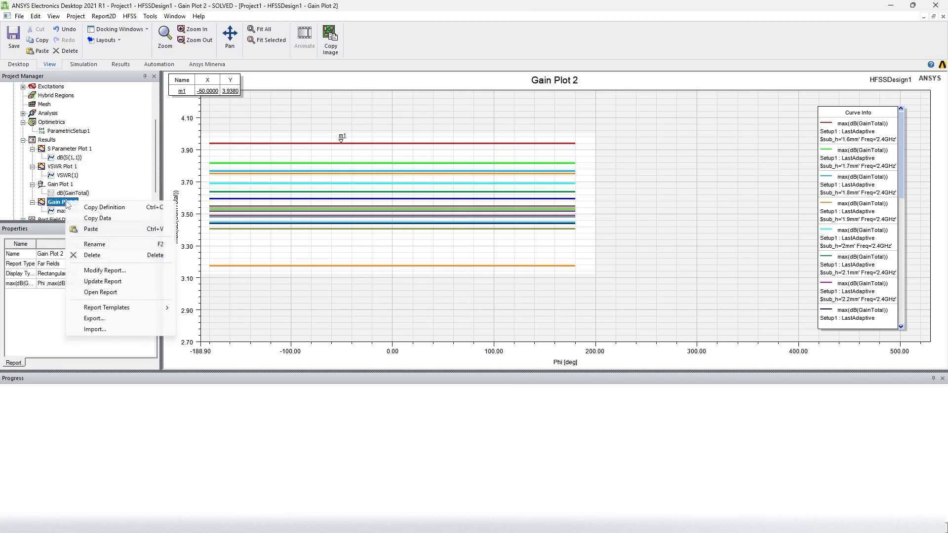
{"action": "left_click", "coordinate": [93, 269]}
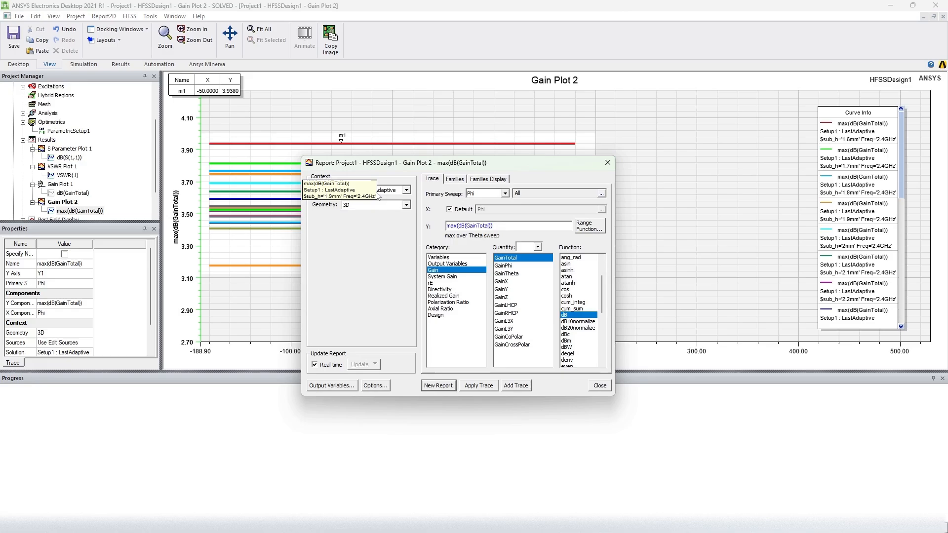
{"action": "left_click", "coordinate": [596, 385]}
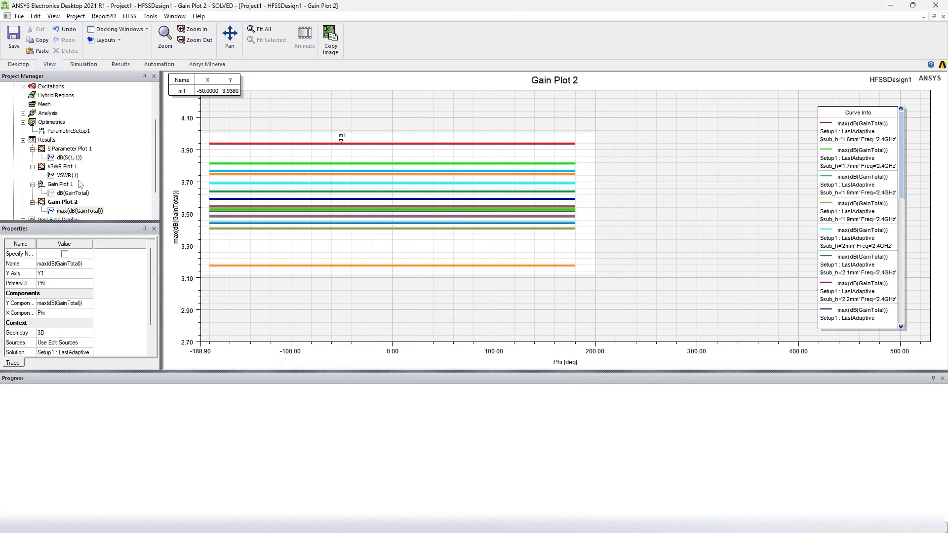
- Return to the 3D model of HFSSDesign1 and inspect the patch antenna from a near-top orientation with the feed line facing down
{"action": "scroll", "coordinate": [67, 156], "scroll_direction": "up", "scroll_amount": 2}
{"action": "left_click", "coordinate": [74, 97]}
{"action": "double_click", "coordinate": [75, 97]}
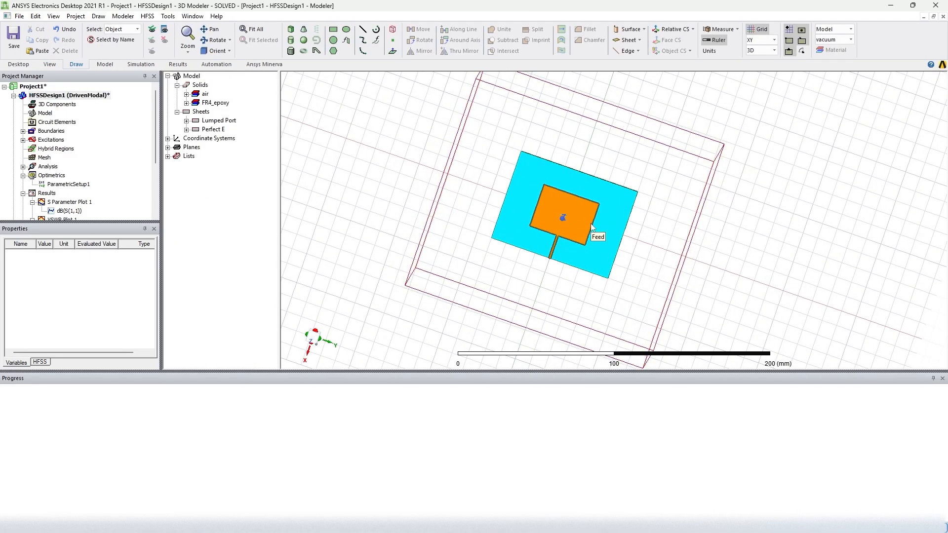
{"action": "left_click_drag", "start_coordinate": [380, 168], "coordinate": [383, 160], "text": "alt"}
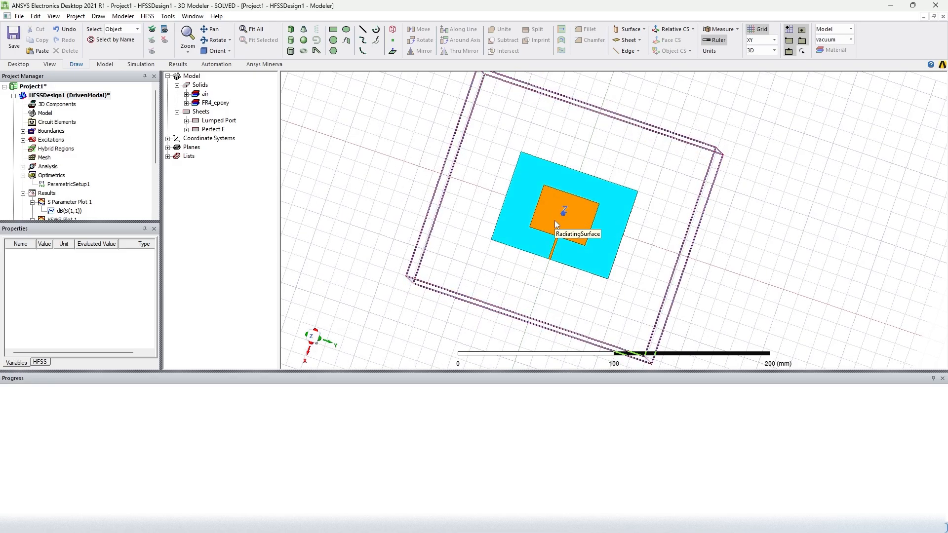
{"action": "mouse_move", "coordinate": [368, 174]}
{"action": "left_mouse_down", "text": "alt"}
{"action": "mouse_move", "coordinate": [380, 176]}
{"action": "mouse_move", "coordinate": [384, 163]}
{"action": "left_mouse_up", "text": "alt"}
{"action": "left_click_drag", "start_coordinate": [797, 321], "coordinate": [832, 239], "text": "alt"}
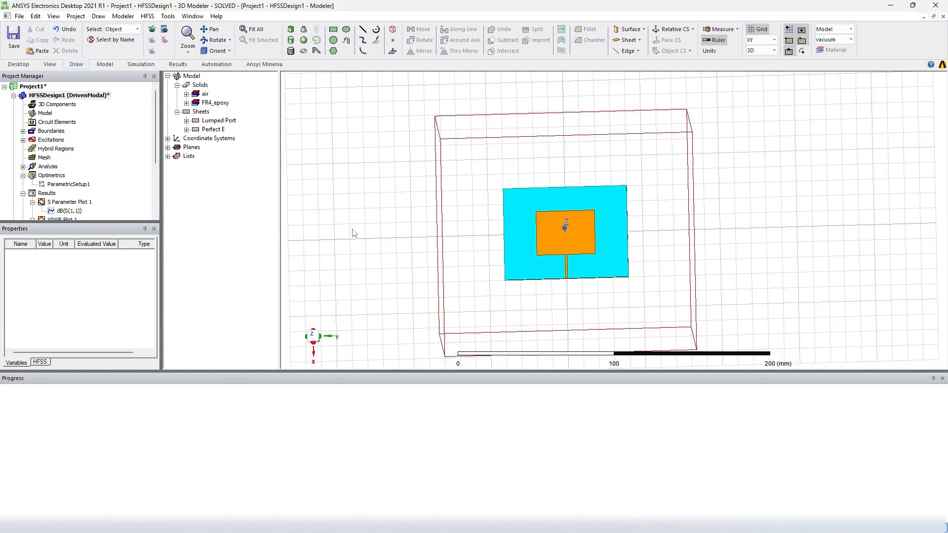
- Review the $sub_h sweep definition in ParametricSetup1 and close the setup without changes
{"action": "scroll", "coordinate": [71, 193], "scroll_direction": "down", "scroll_amount": 2}
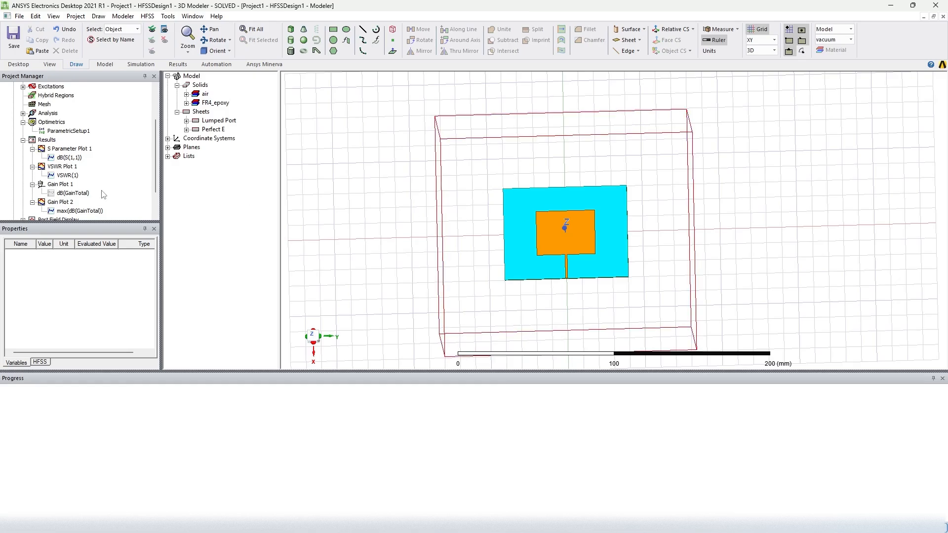
{"action": "scroll", "coordinate": [102, 194], "scroll_direction": "up", "scroll_amount": 2}
{"action": "double_click", "coordinate": [62, 184]}
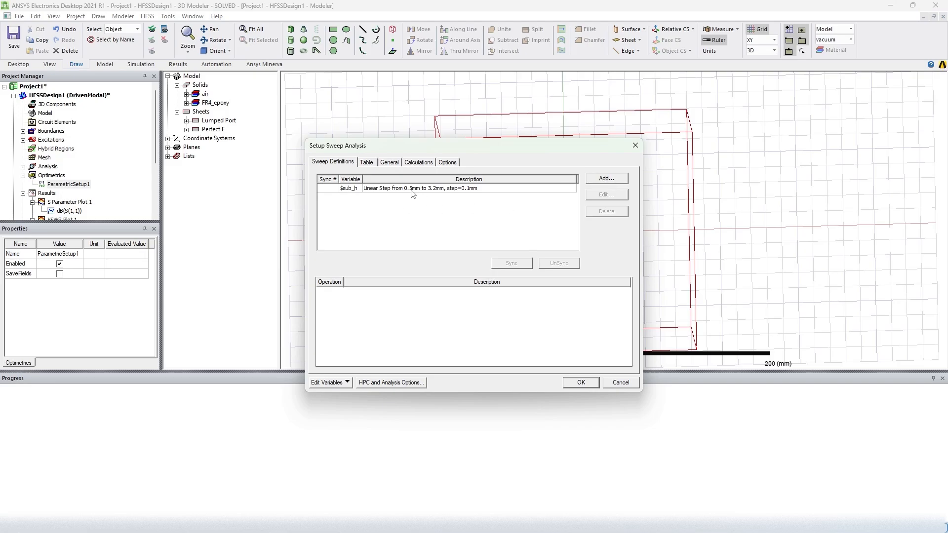
{"action": "left_click", "coordinate": [621, 383]}
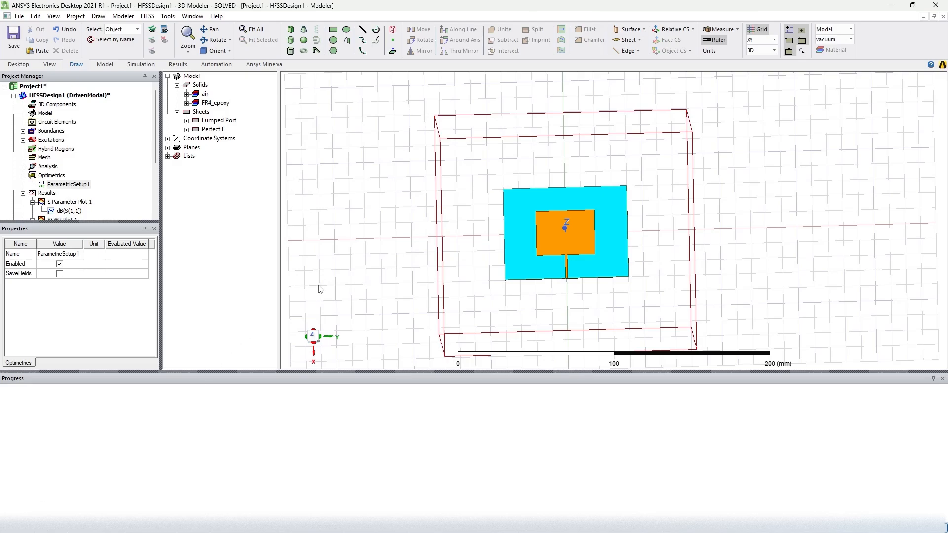
{"action": "left_click_drag", "start_coordinate": [364, 276], "coordinate": [385, 258], "text": "alt"}
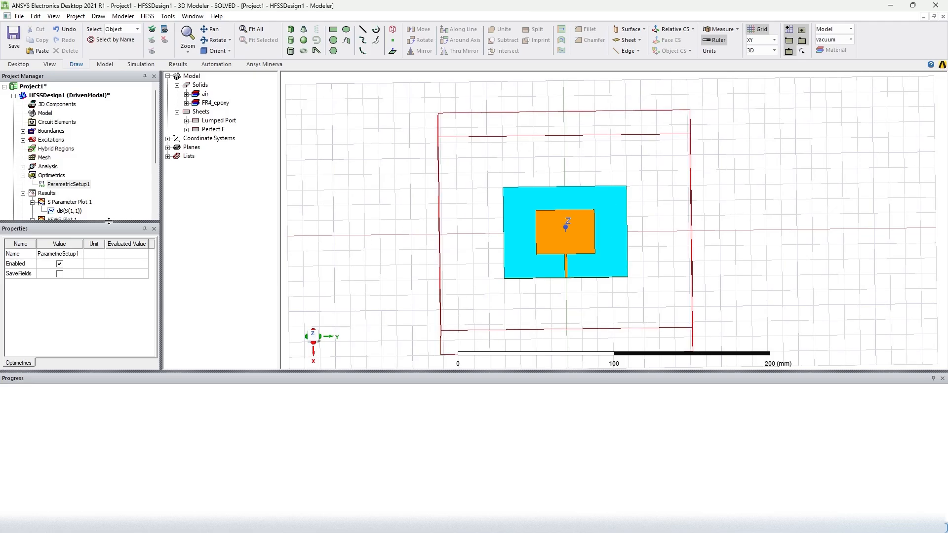
{"action": "scroll", "coordinate": [69, 203], "scroll_direction": "down", "scroll_amount": 3}
{"action": "scroll", "coordinate": [67, 202], "scroll_direction": "up", "scroll_amount": 3}
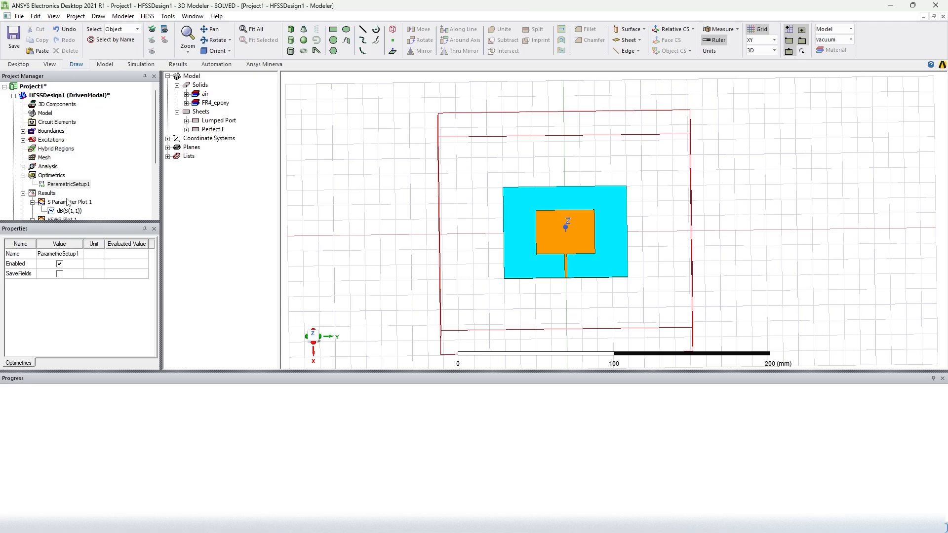